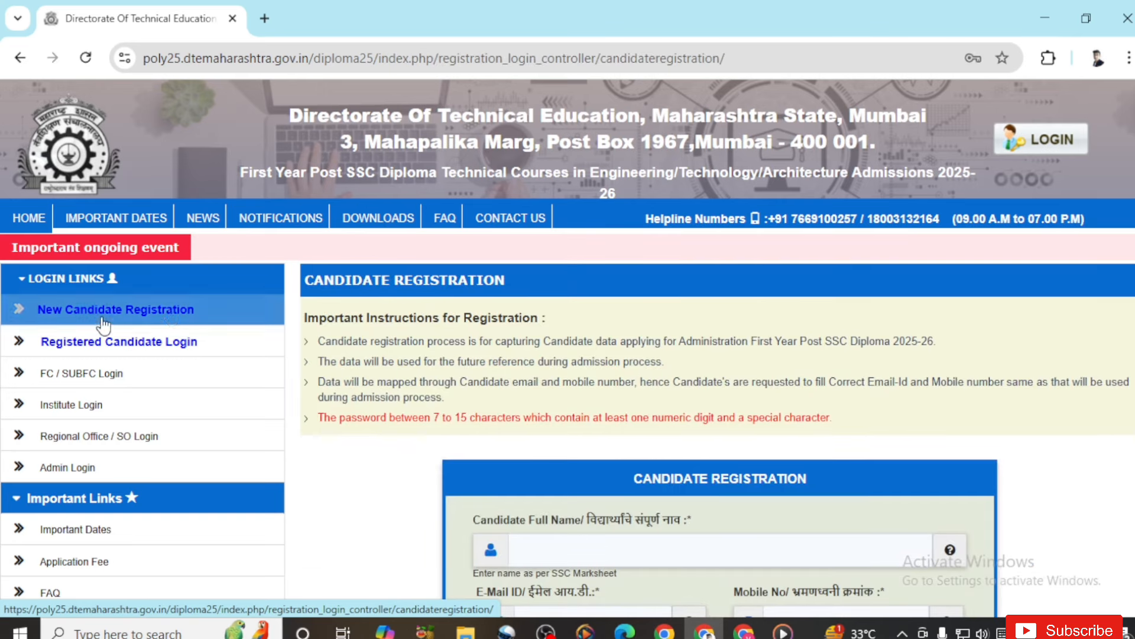
In the candidate registration form, set the state to Maharashtra and the district to Jalgaon.
{"action": "scroll", "coordinate": [584, 363], "scroll_direction": "down", "scroll_amount": 3}
{"action": "scroll", "coordinate": [587, 370], "scroll_direction": "down", "scroll_amount": 2}
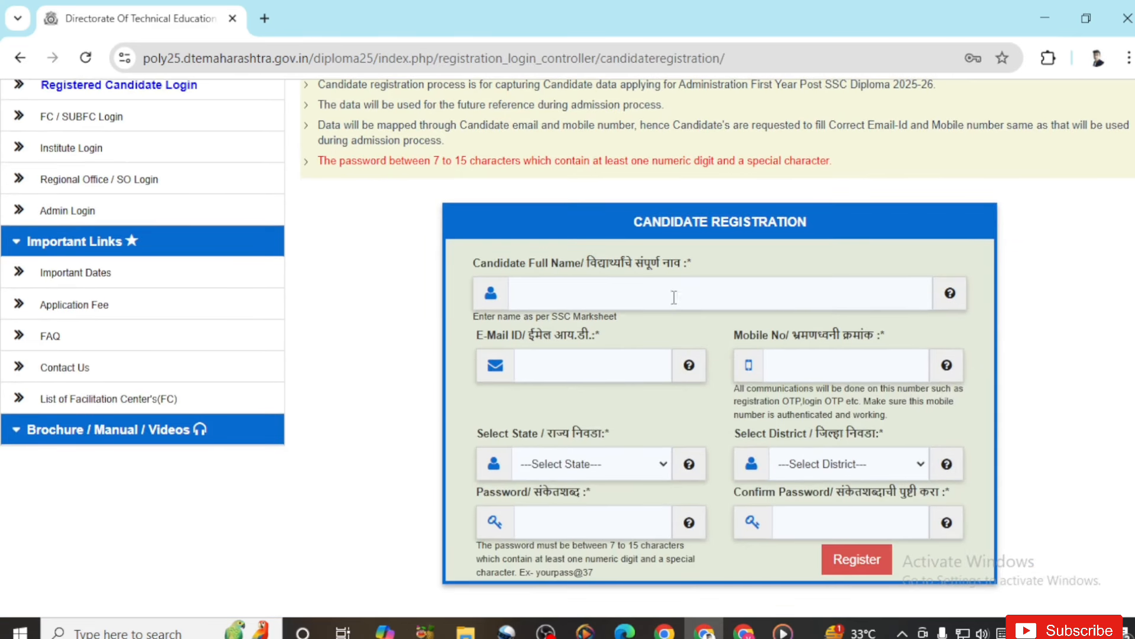
{"action": "left_click", "coordinate": [546, 296]}
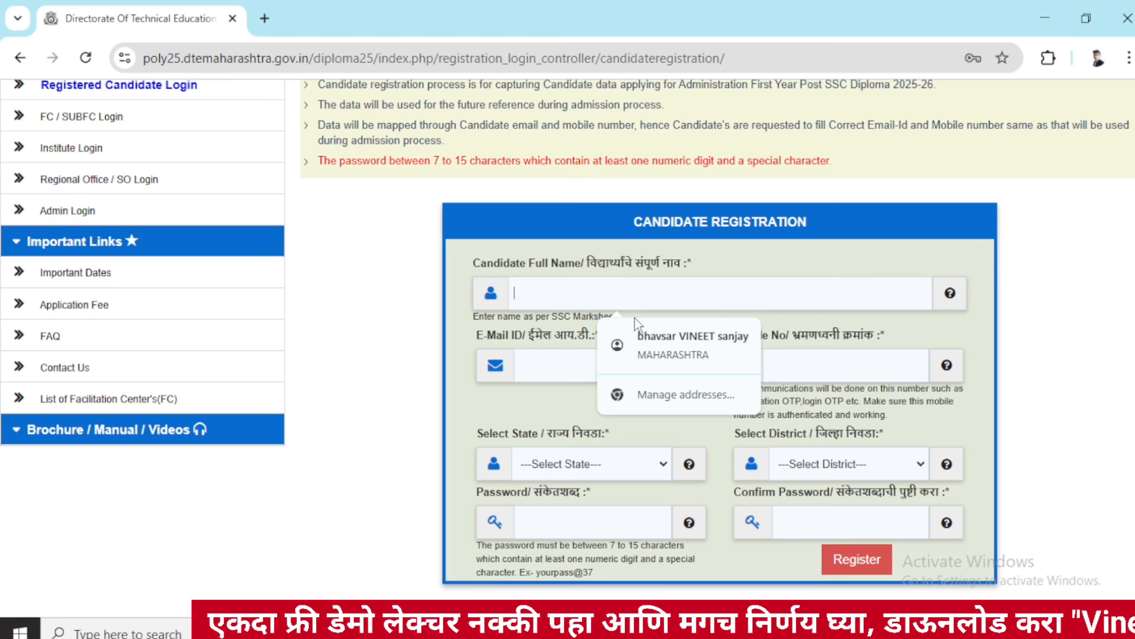
{"action": "left_click", "coordinate": [534, 355]}
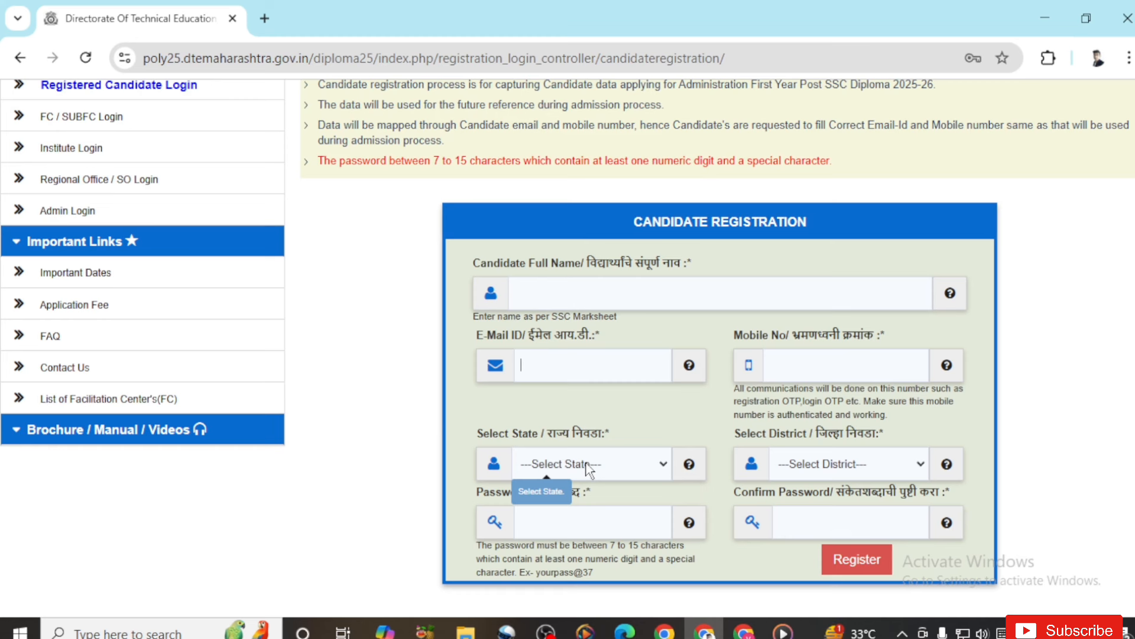
{"action": "left_click", "coordinate": [810, 465]}
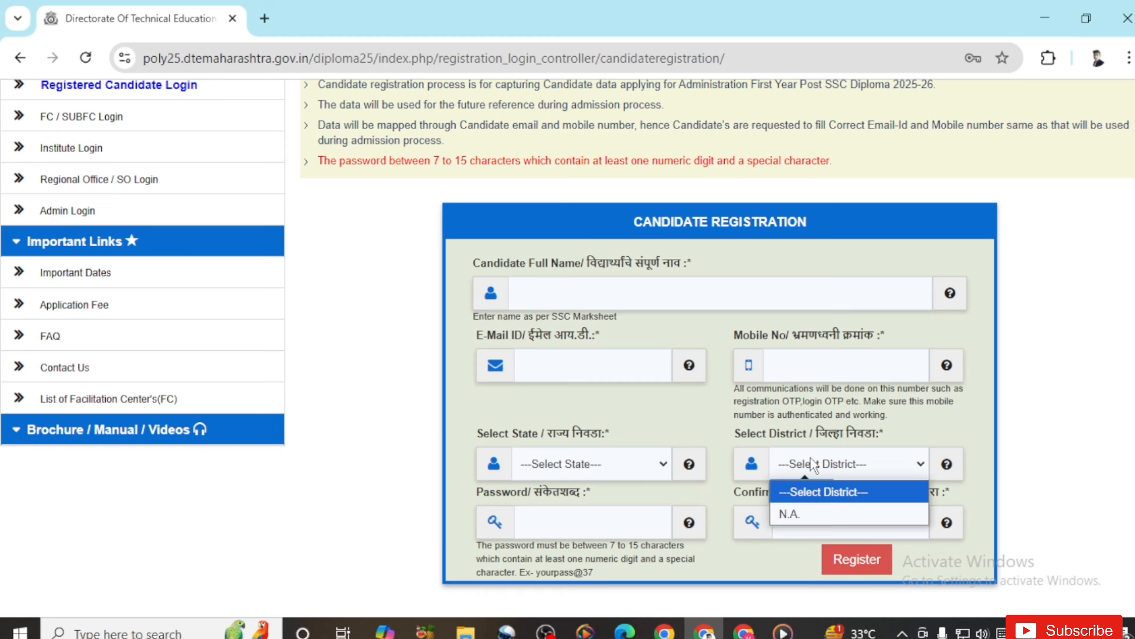
{"action": "left_click", "coordinate": [604, 466]}
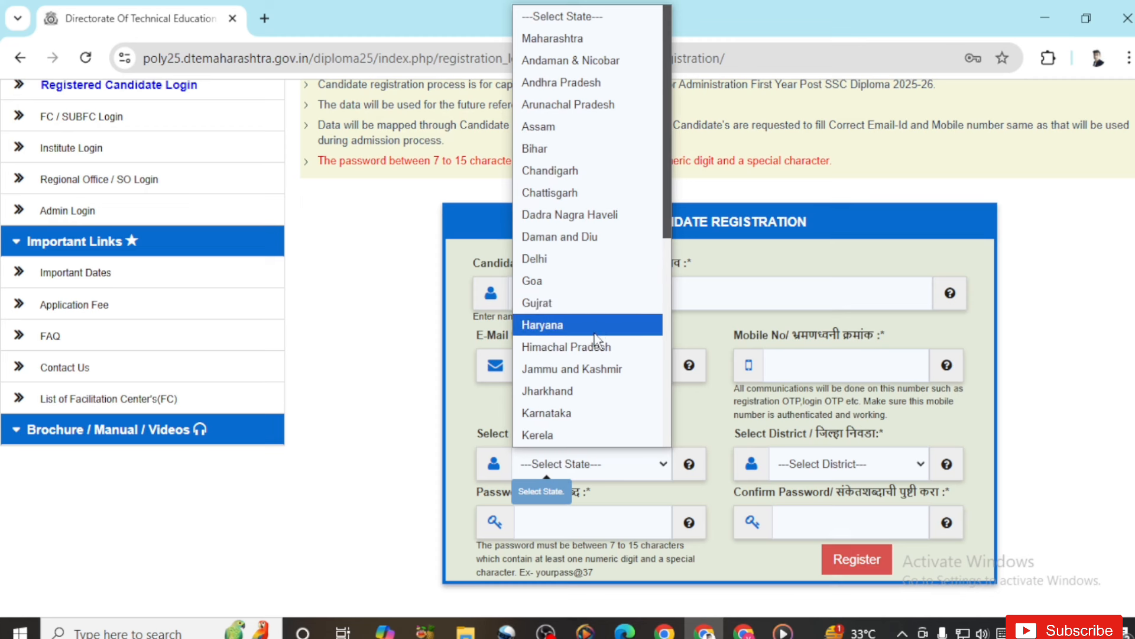
{"action": "left_click", "coordinate": [553, 38]}
{"action": "left_click", "coordinate": [888, 470]}
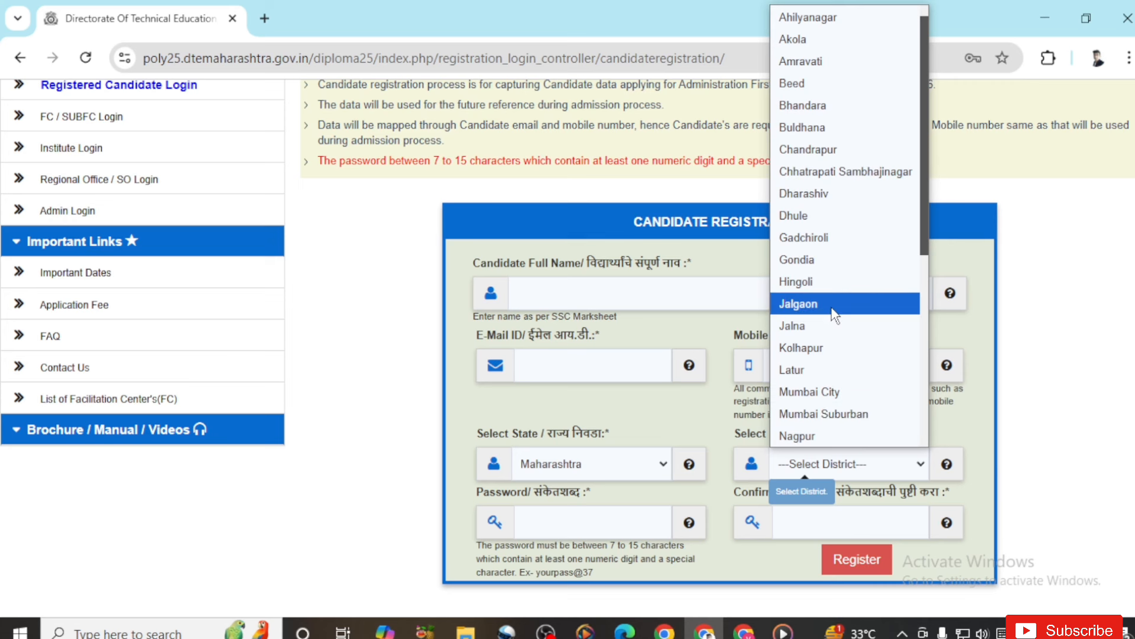
{"action": "left_click", "coordinate": [832, 303]}
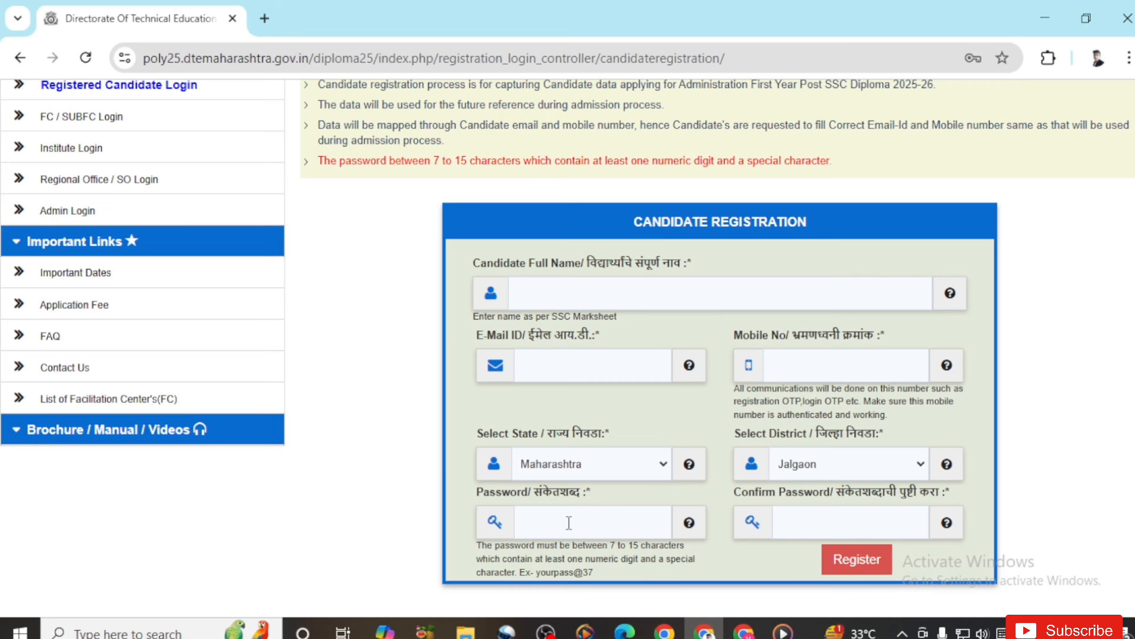
Submit the OTP for the candidate's mobile number authentication and continue to the candidate login page.
{"action": "mouse_move", "coordinate": [688, 536]}
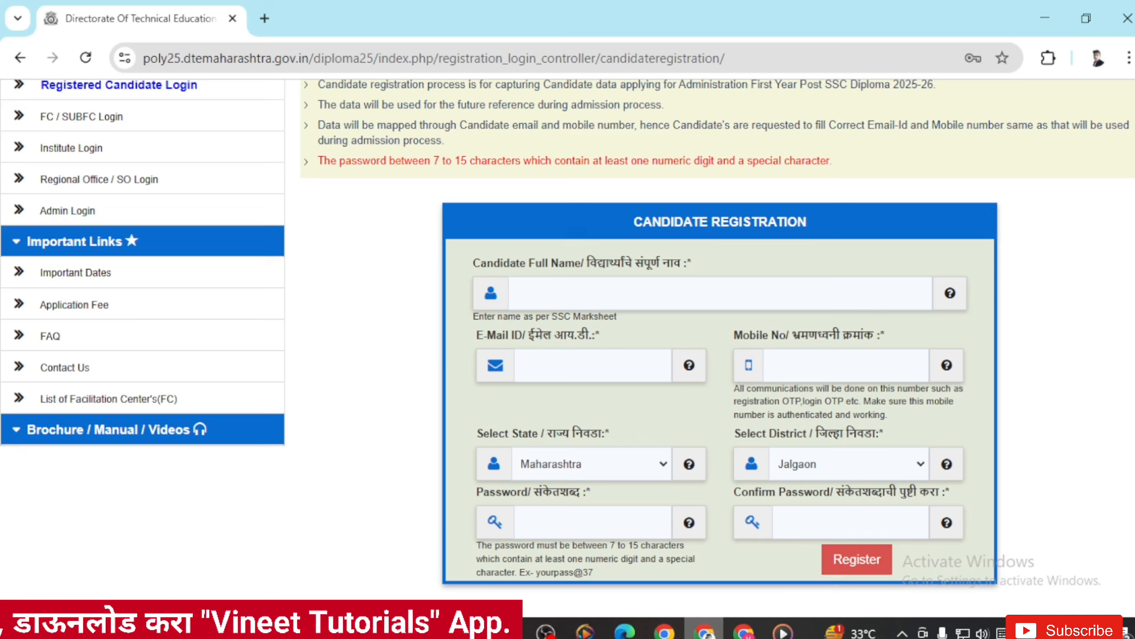
{"action": "mouse_move", "coordinate": [705, 629]}
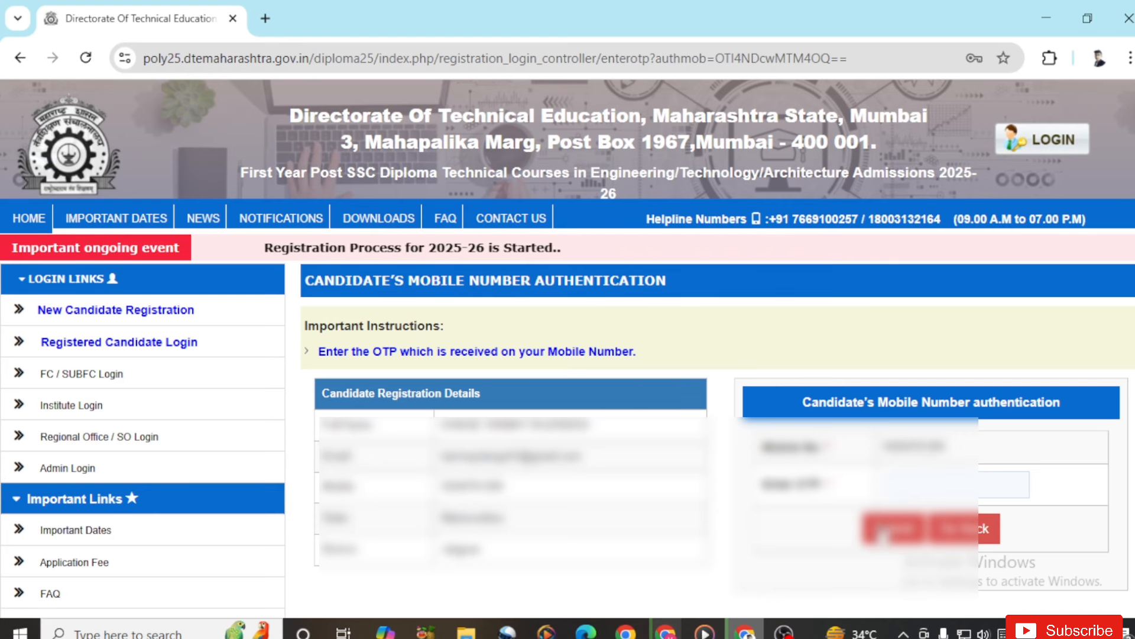
{"action": "left_click", "coordinate": [880, 541]}
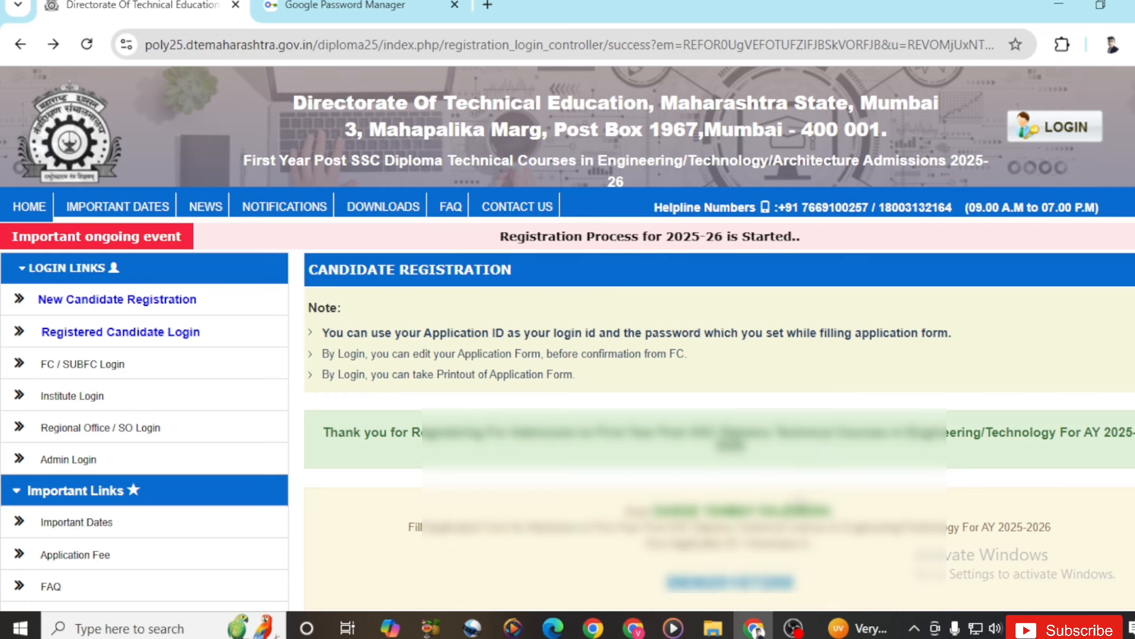
{"action": "scroll", "coordinate": [755, 460], "scroll_direction": "down", "scroll_amount": 1}
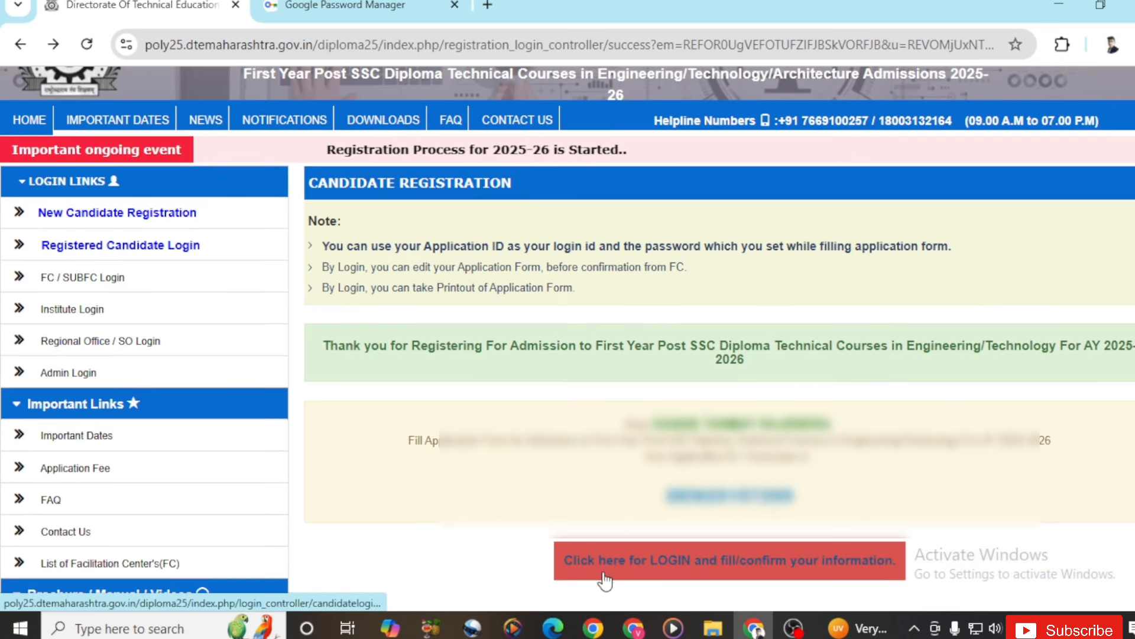
{"action": "left_click", "coordinate": [659, 575]}
Fill the candidate login with the saved application ID and password, and log in.
{"action": "scroll", "coordinate": [721, 521], "scroll_direction": "down", "scroll_amount": 2}
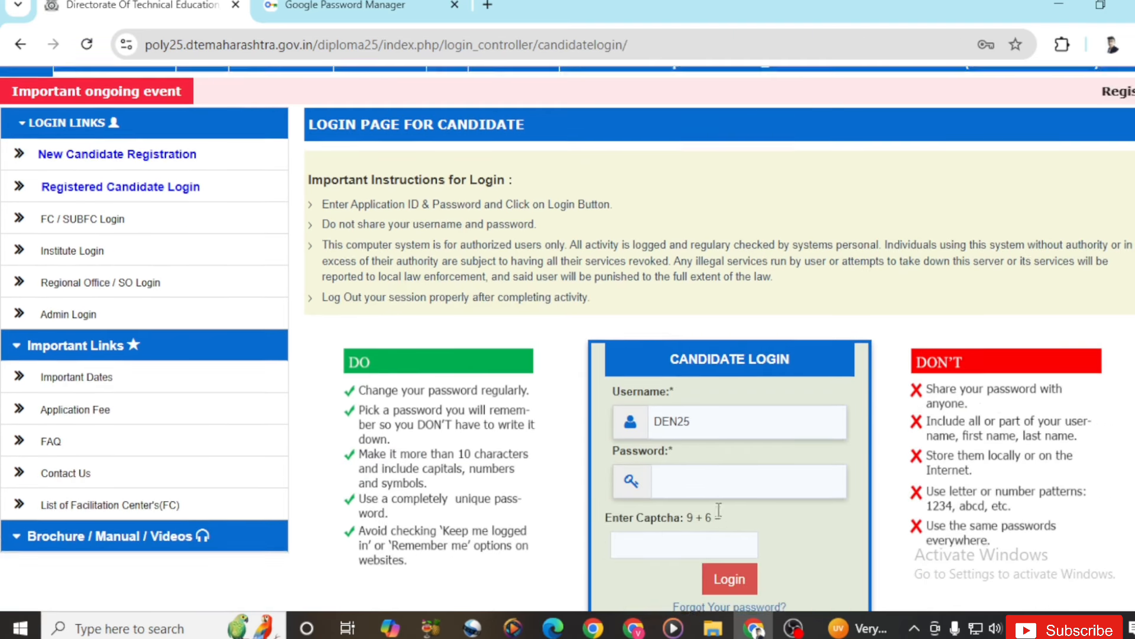
{"action": "left_click", "coordinate": [730, 413]}
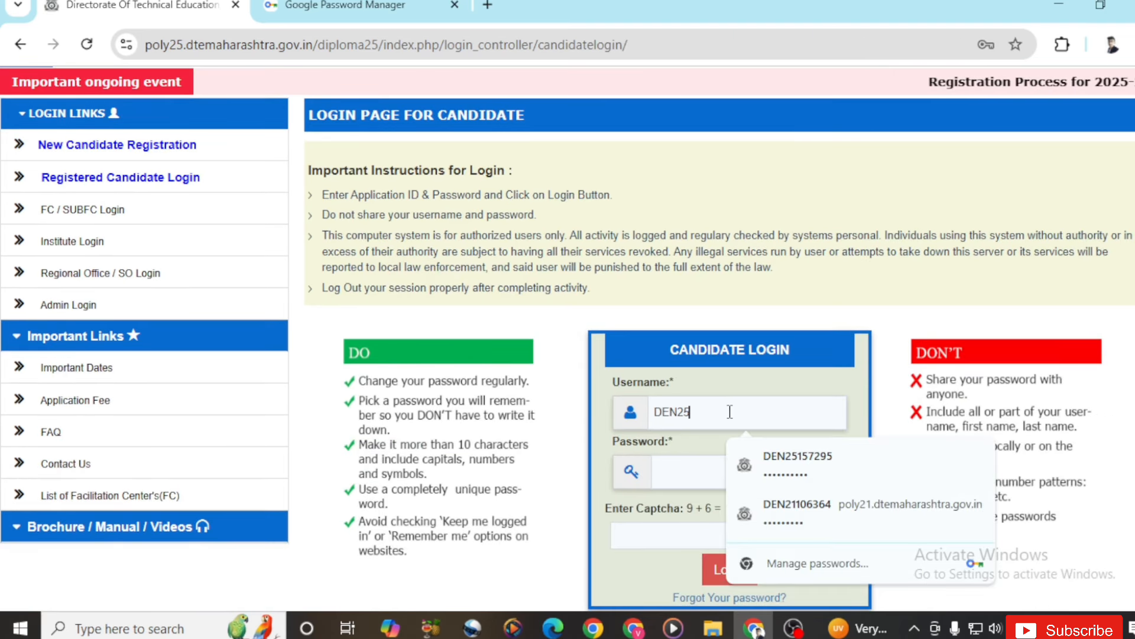
{"action": "left_click", "coordinate": [771, 473]}
{"action": "scroll", "coordinate": [659, 501], "scroll_direction": "down", "scroll_amount": 1}
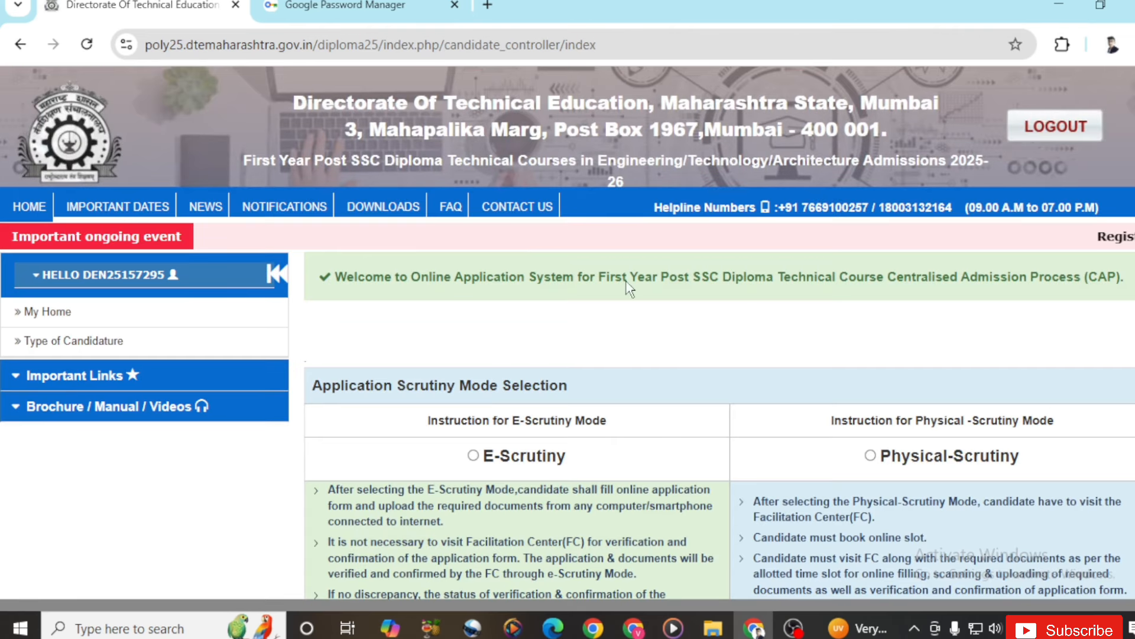
Switch the application scrutiny mode between E-Scrutiny and Physical-Scrutiny to compare their instructions.
{"action": "scroll", "coordinate": [629, 342], "scroll_direction": "down", "scroll_amount": 3}
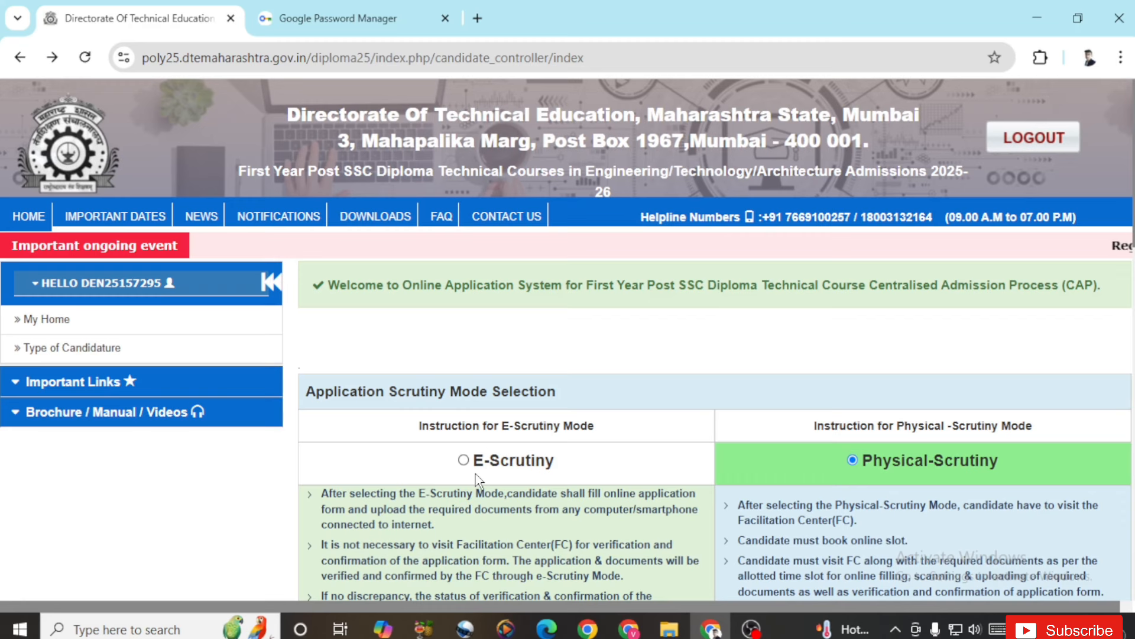
{"action": "left_click", "coordinate": [475, 470]}
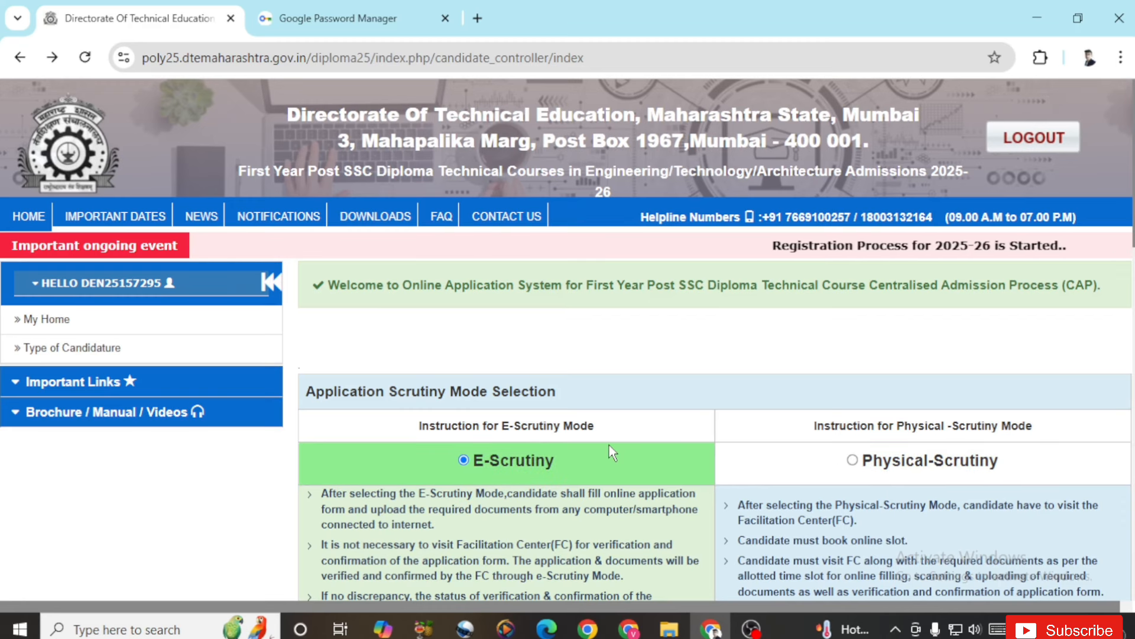
{"action": "scroll", "coordinate": [612, 452], "scroll_direction": "down", "scroll_amount": 2}
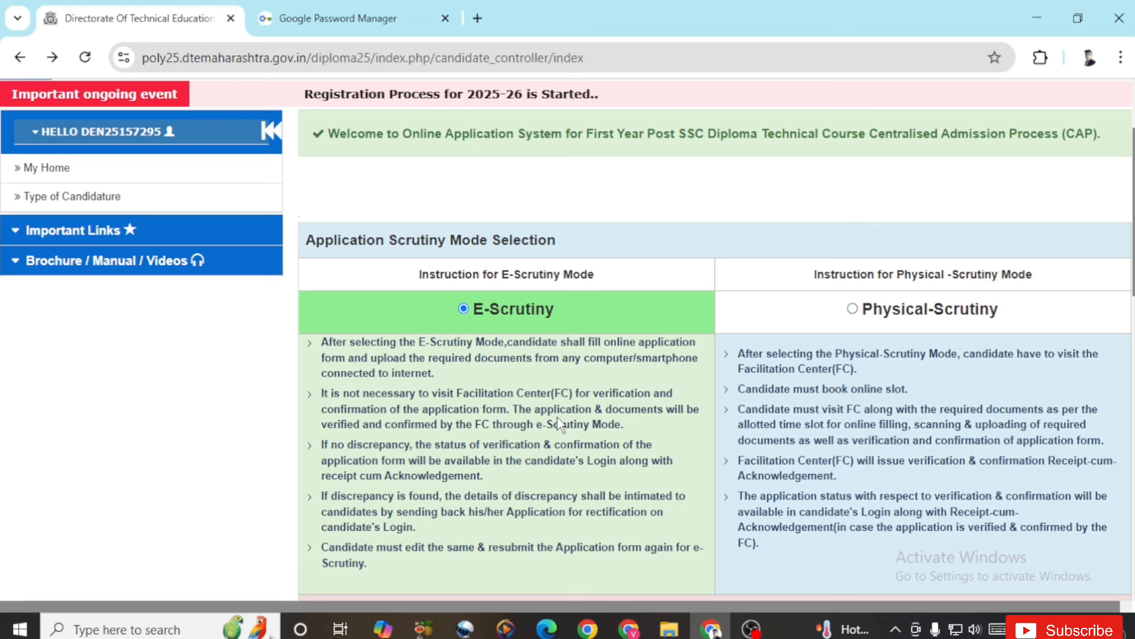
{"action": "left_click", "coordinate": [853, 309]}
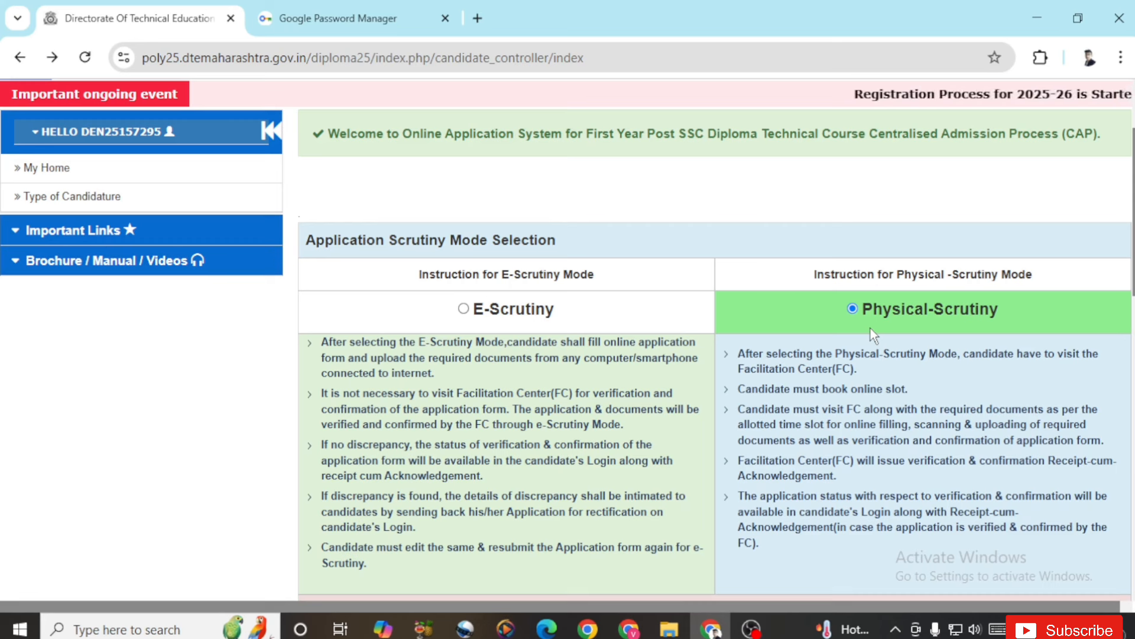
{"action": "left_click", "coordinate": [482, 317]}
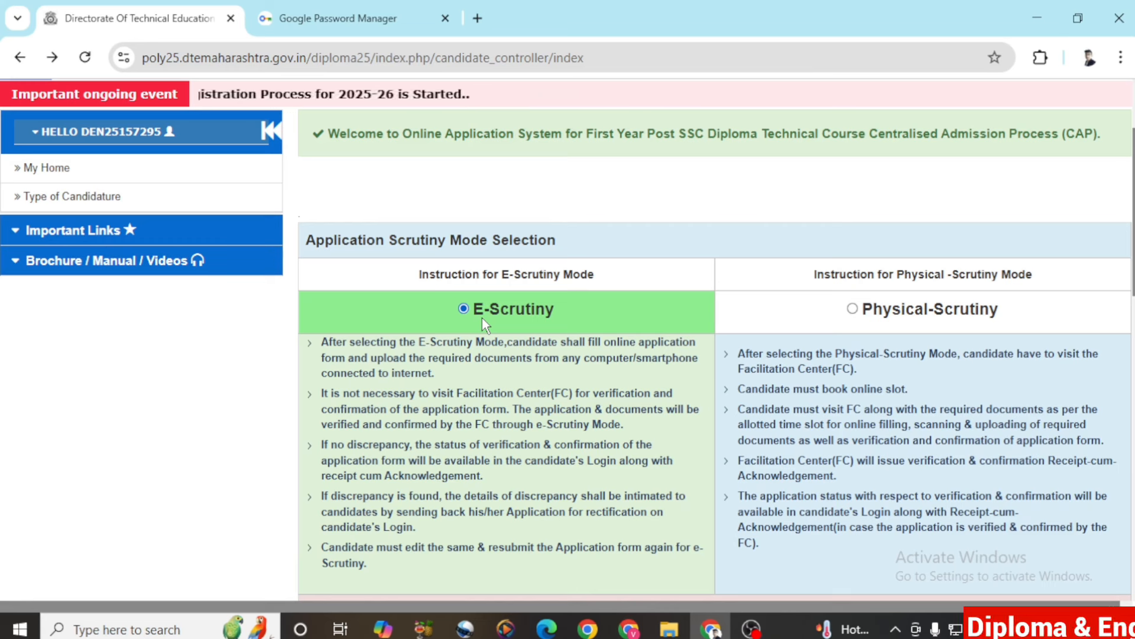
{"action": "left_click", "coordinate": [852, 309]}
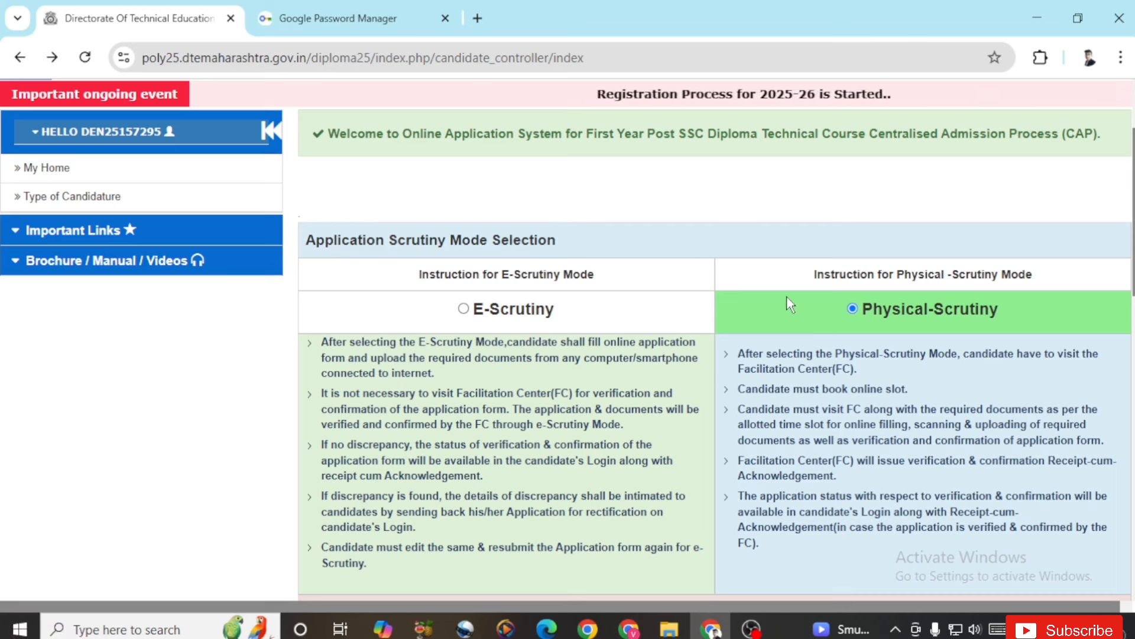
Update the application scrutiny mode to E-Scrutiny and proceed to the application form.
{"action": "left_click", "coordinate": [463, 309]}
{"action": "scroll", "coordinate": [655, 287], "scroll_direction": "down", "scroll_amount": 8}
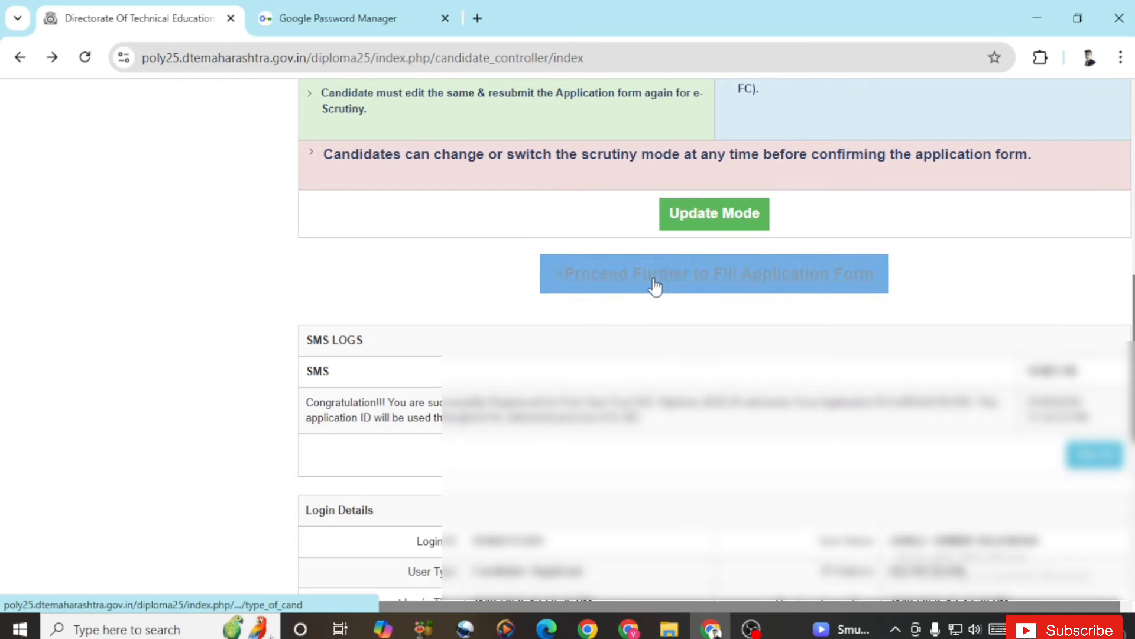
{"action": "left_click", "coordinate": [703, 227]}
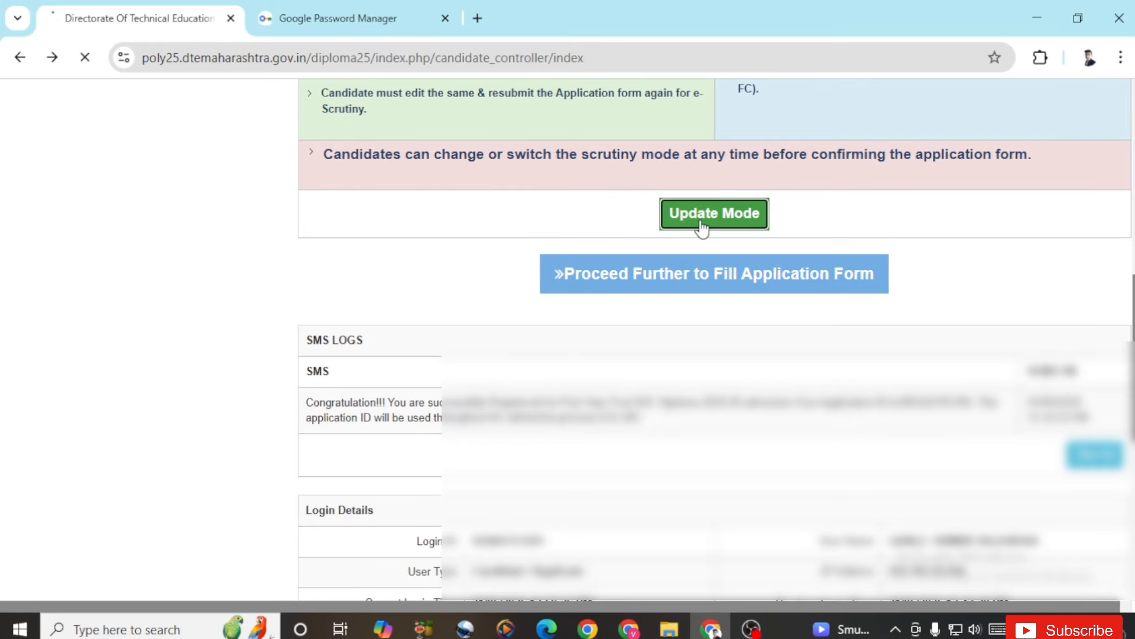
{"action": "scroll", "coordinate": [679, 304], "scroll_direction": "down", "scroll_amount": 8}
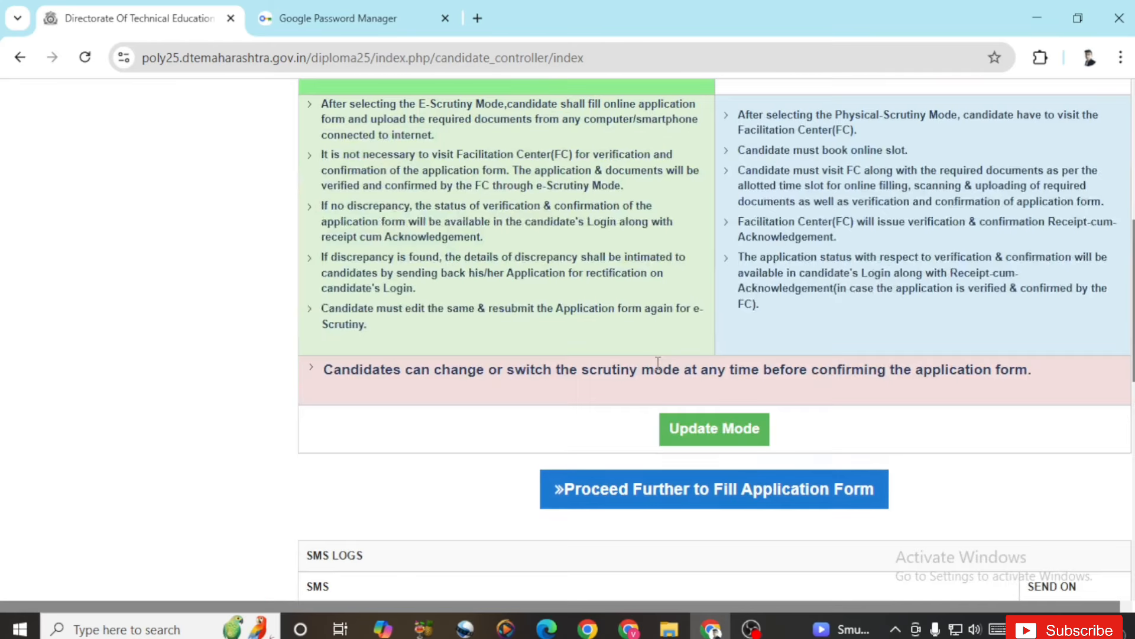
{"action": "left_click", "coordinate": [715, 504]}
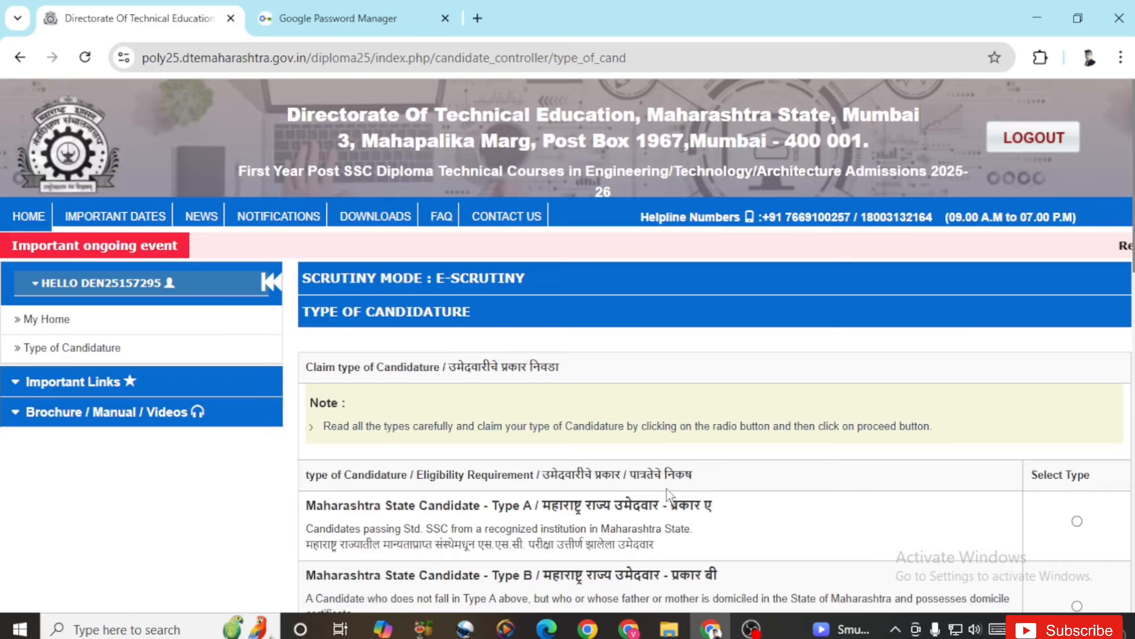
Review the candidature types, claim Maharashtra State Candidate - Type A, and save the choice with confirmation that the data is correct.
{"action": "scroll", "coordinate": [666, 489], "scroll_direction": "down", "scroll_amount": 5}
{"action": "scroll", "coordinate": [674, 417], "scroll_direction": "up", "scroll_amount": 3}
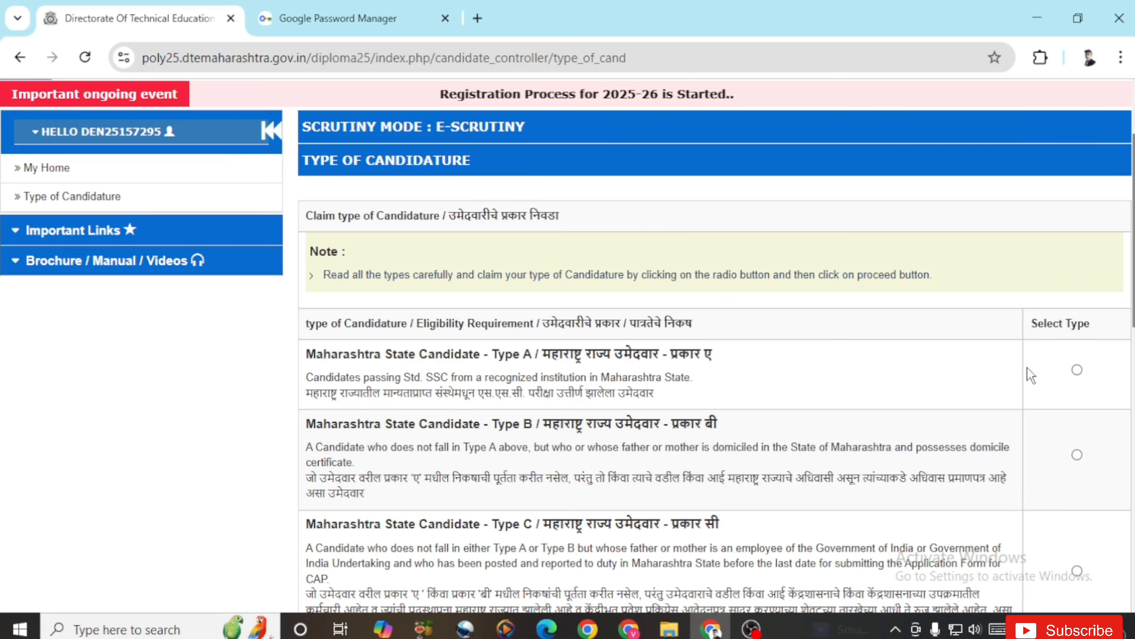
{"action": "left_click", "coordinate": [1078, 371]}
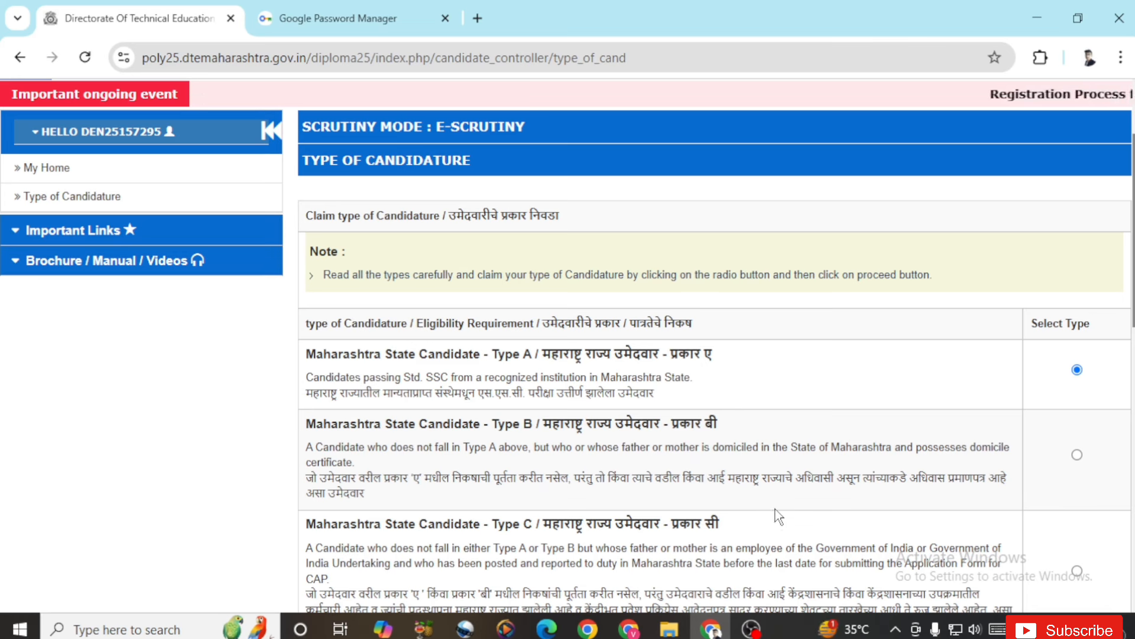
{"action": "left_click", "coordinate": [1077, 456]}
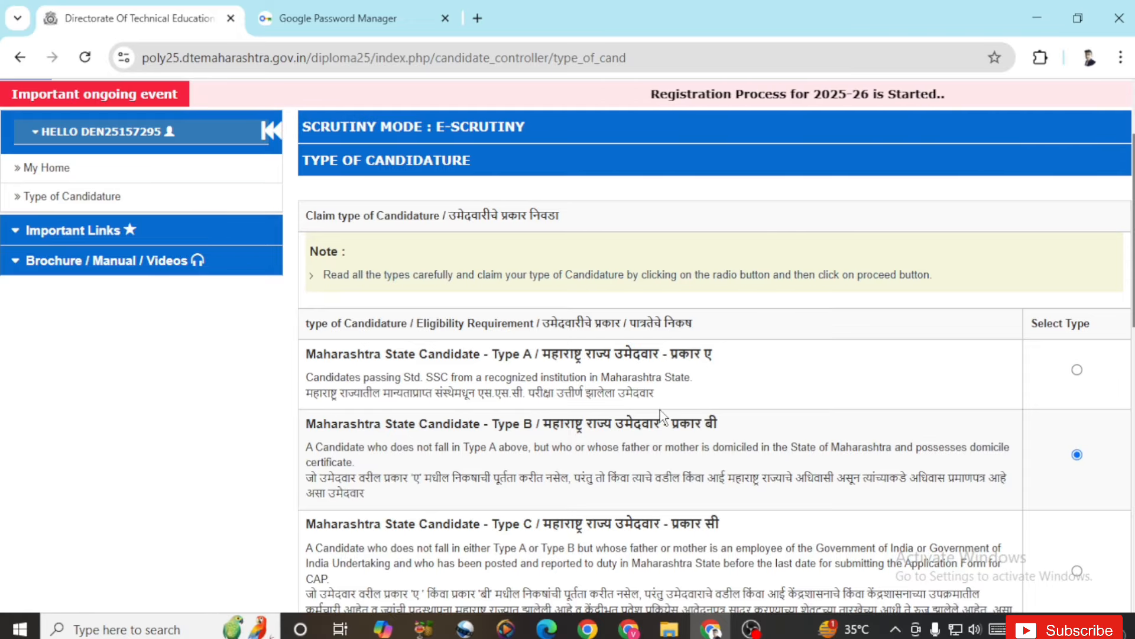
{"action": "scroll", "coordinate": [661, 416], "scroll_direction": "down", "scroll_amount": 10}
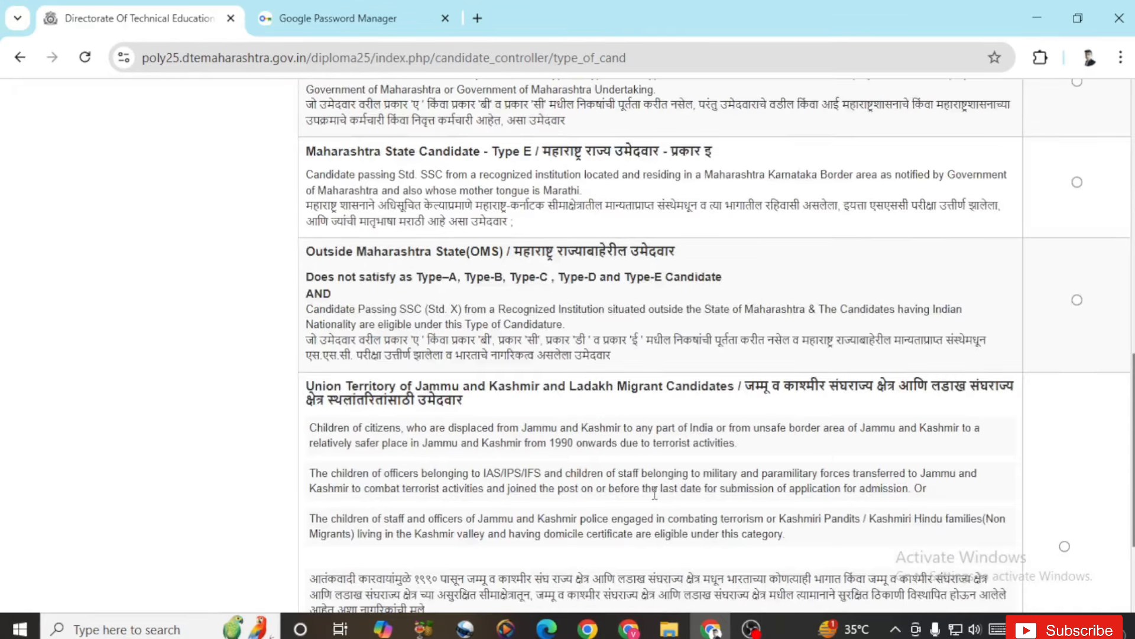
{"action": "scroll", "coordinate": [654, 494], "scroll_direction": "down", "scroll_amount": 4}
{"action": "scroll", "coordinate": [650, 497], "scroll_direction": "up", "scroll_amount": 15}
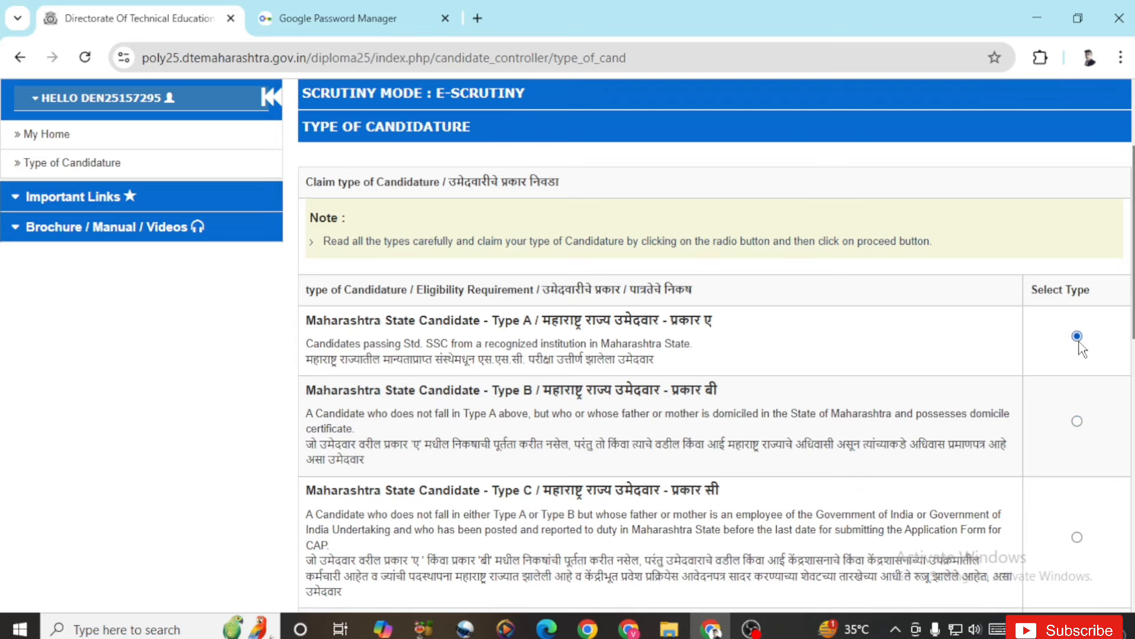
{"action": "scroll", "coordinate": [804, 397], "scroll_direction": "down", "scroll_amount": 15}
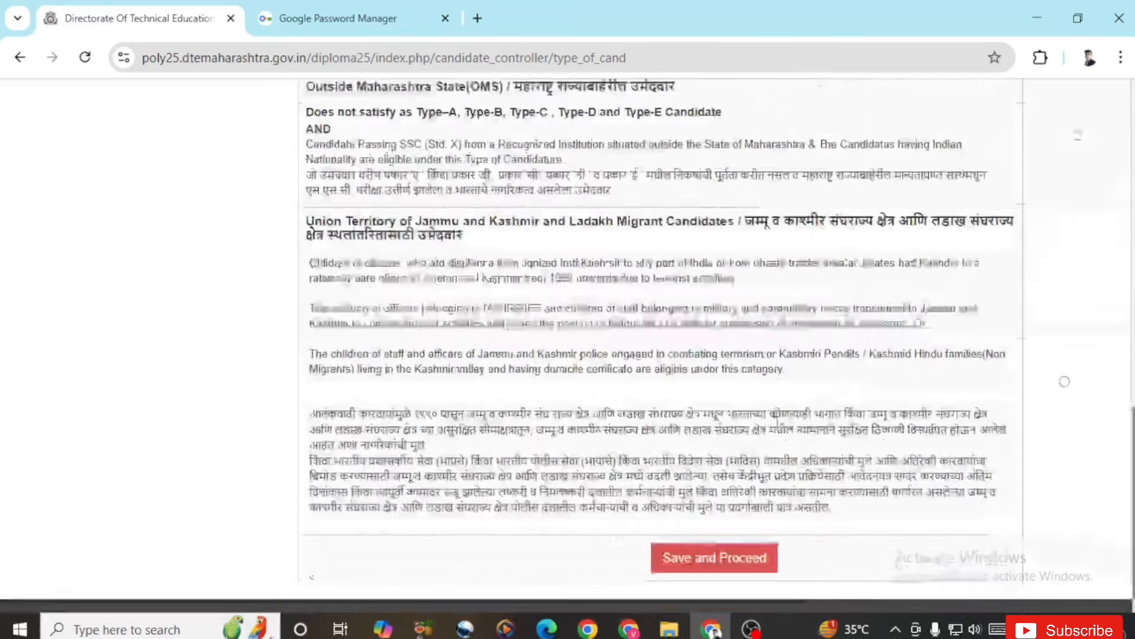
{"action": "left_click", "coordinate": [724, 540]}
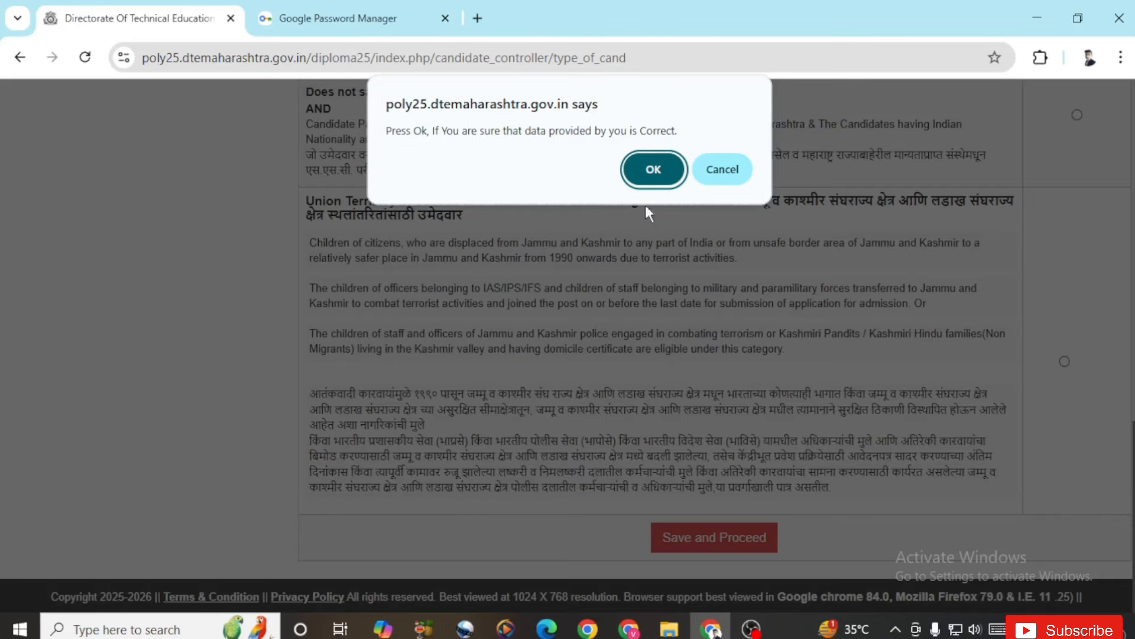
{"action": "key", "text": "Return"}
Choose the district and taluka from which the candidate passed SSC in the home district details.
{"action": "scroll", "coordinate": [568, 393], "scroll_direction": "down", "scroll_amount": 2}
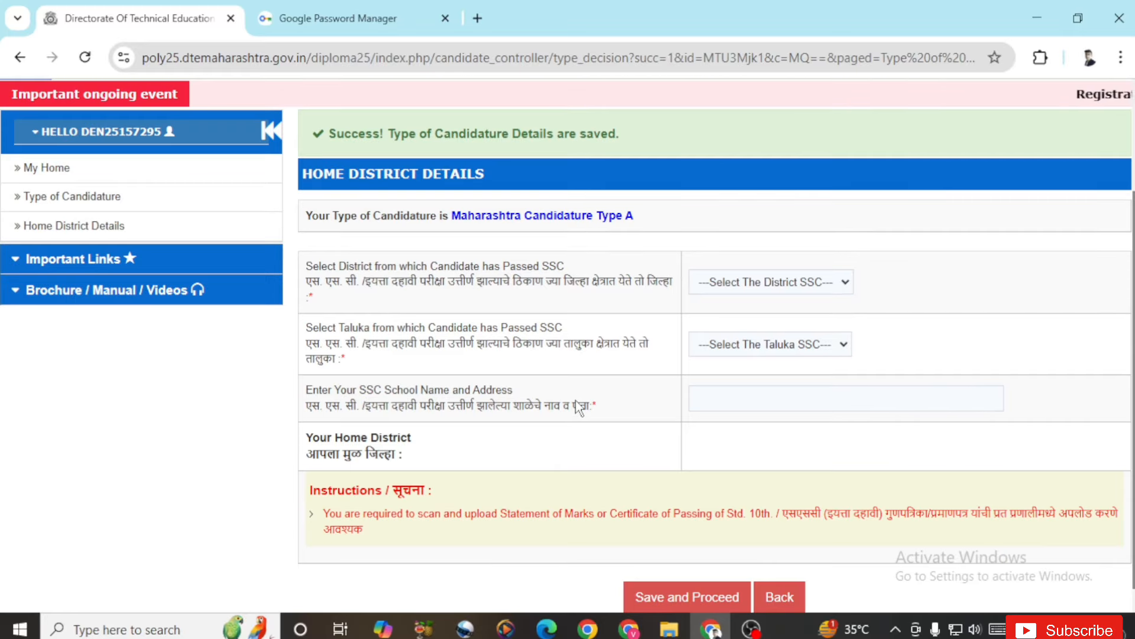
{"action": "left_click", "coordinate": [757, 284]}
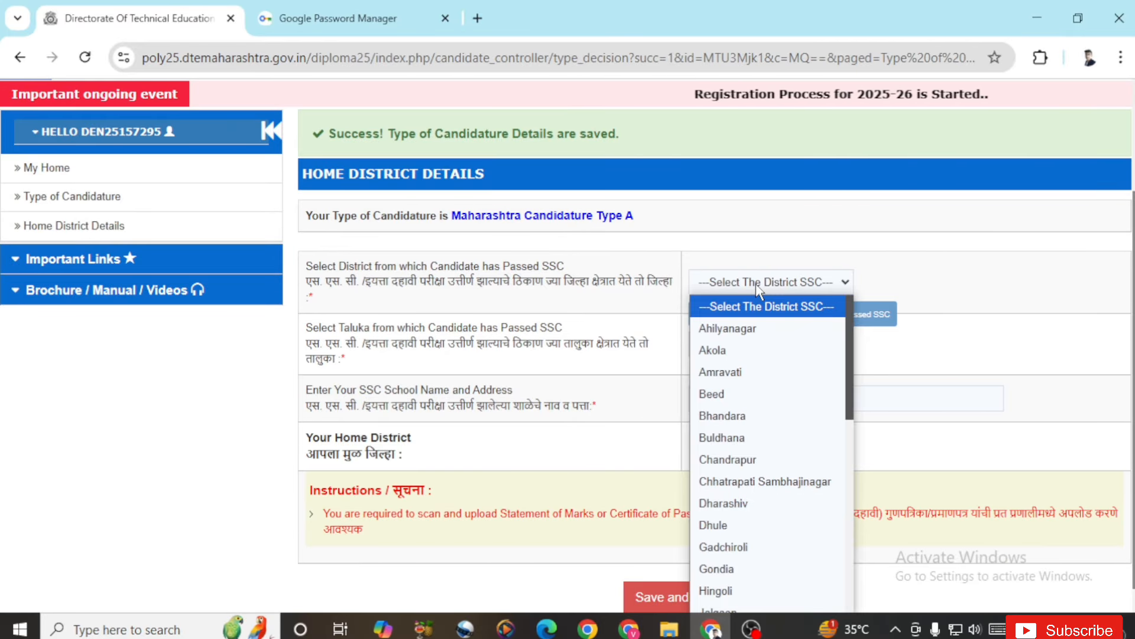
{"action": "scroll", "coordinate": [720, 390], "scroll_direction": "down", "scroll_amount": 5}
{"action": "left_click", "coordinate": [718, 377]}
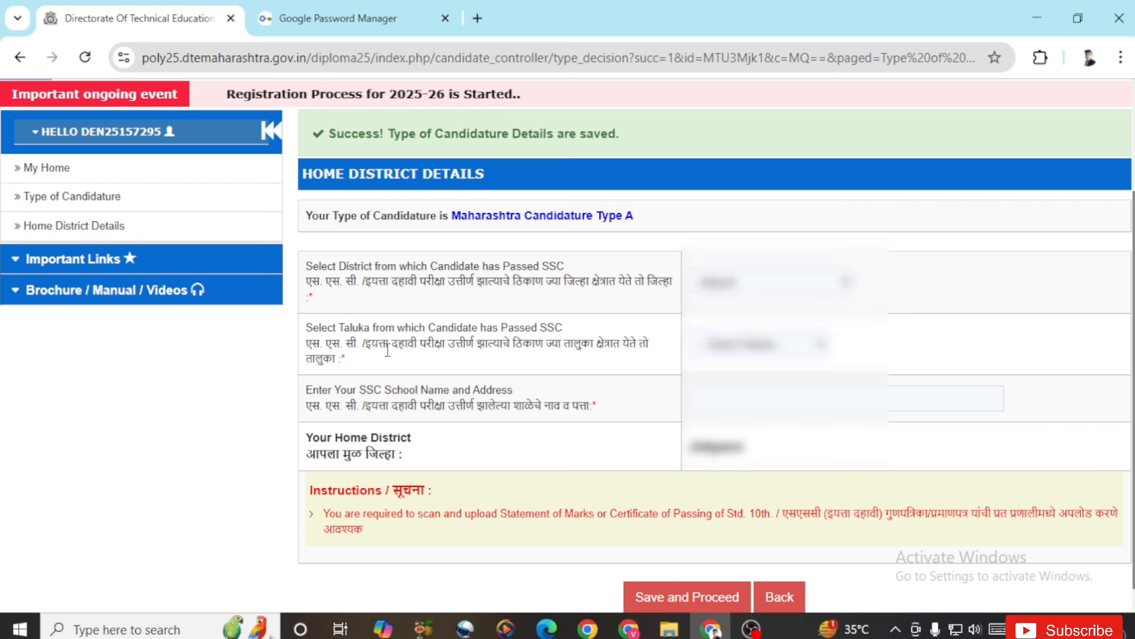
{"action": "left_click", "coordinate": [763, 344]}
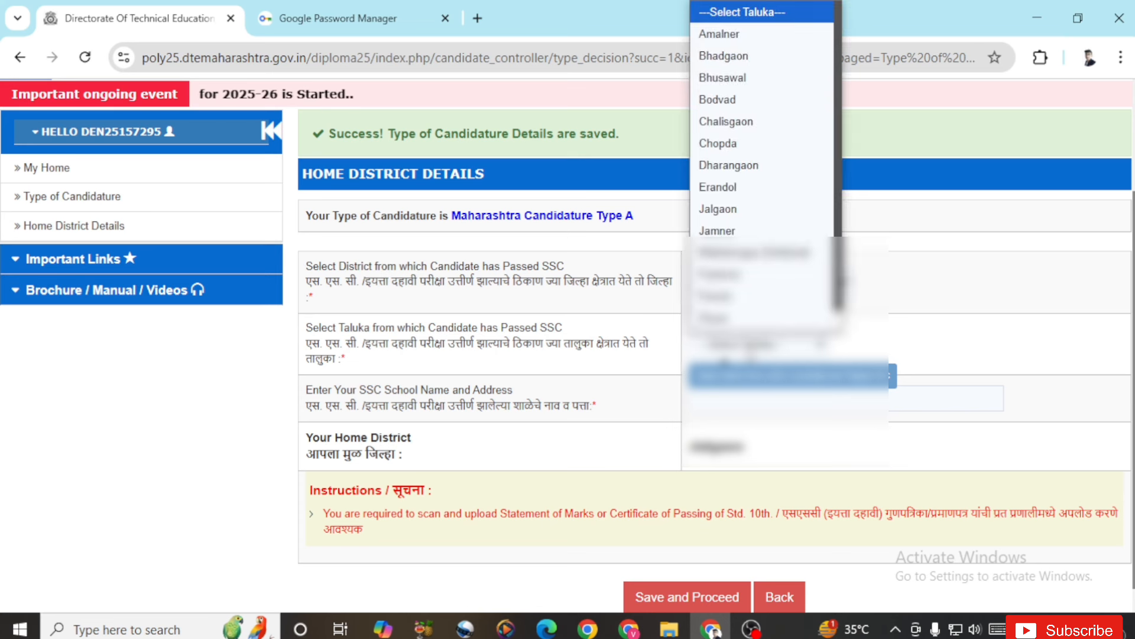
{"action": "left_click", "coordinate": [729, 200]}
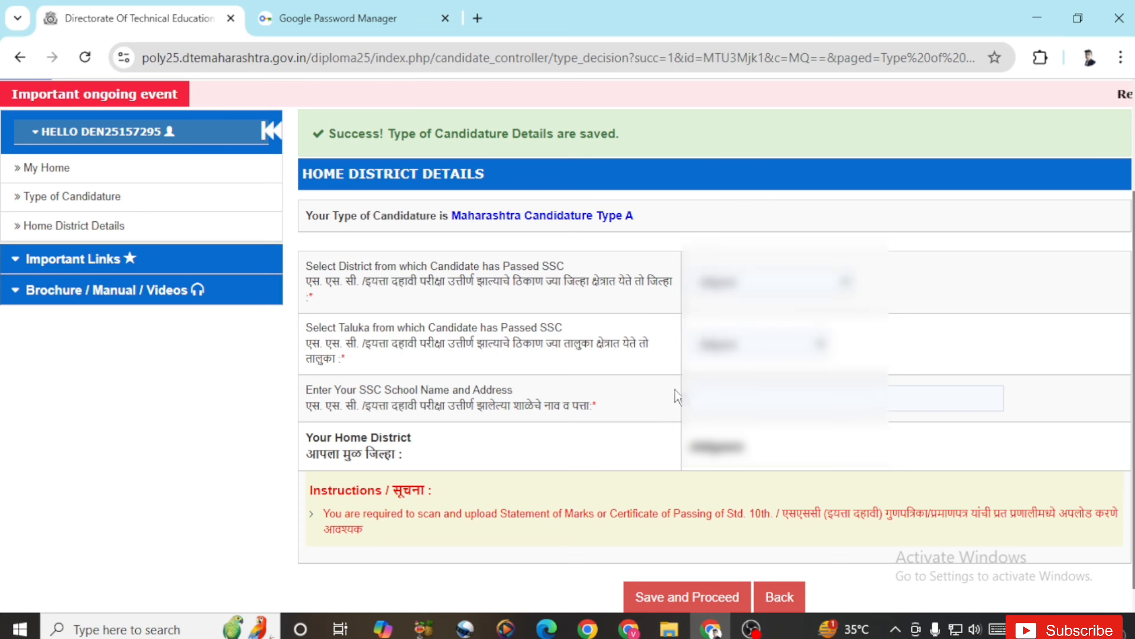
Enter the SSC school's name and address, then save the home district details with confirmation that the data is correct.
{"action": "left_click", "coordinate": [730, 407]}
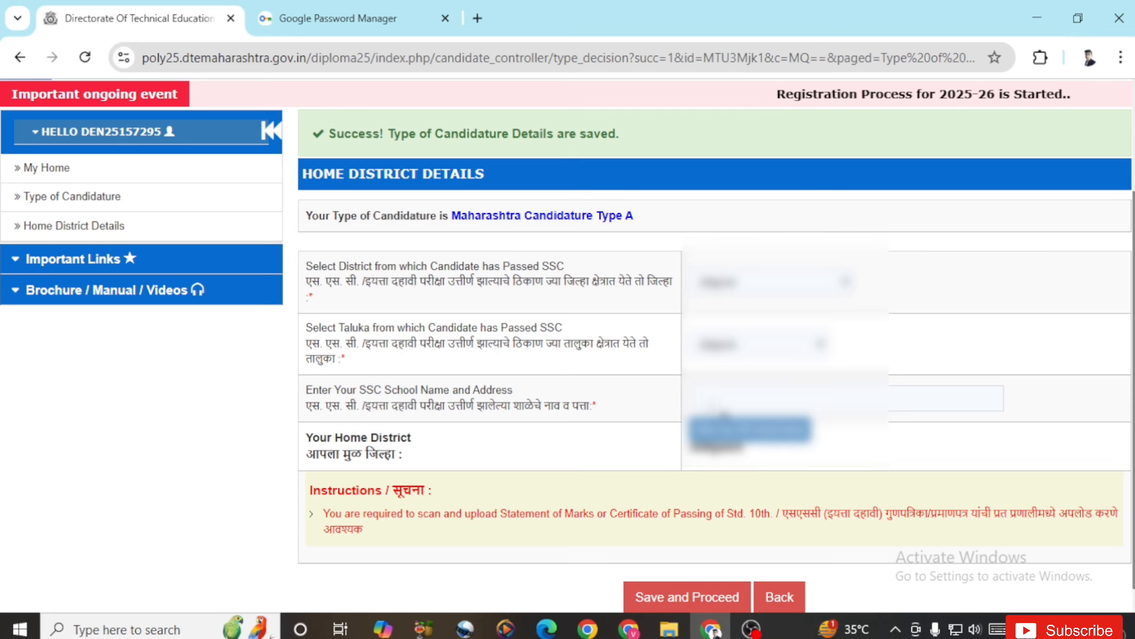
{"action": "scroll", "coordinate": [710, 402], "scroll_direction": "down", "scroll_amount": 1}
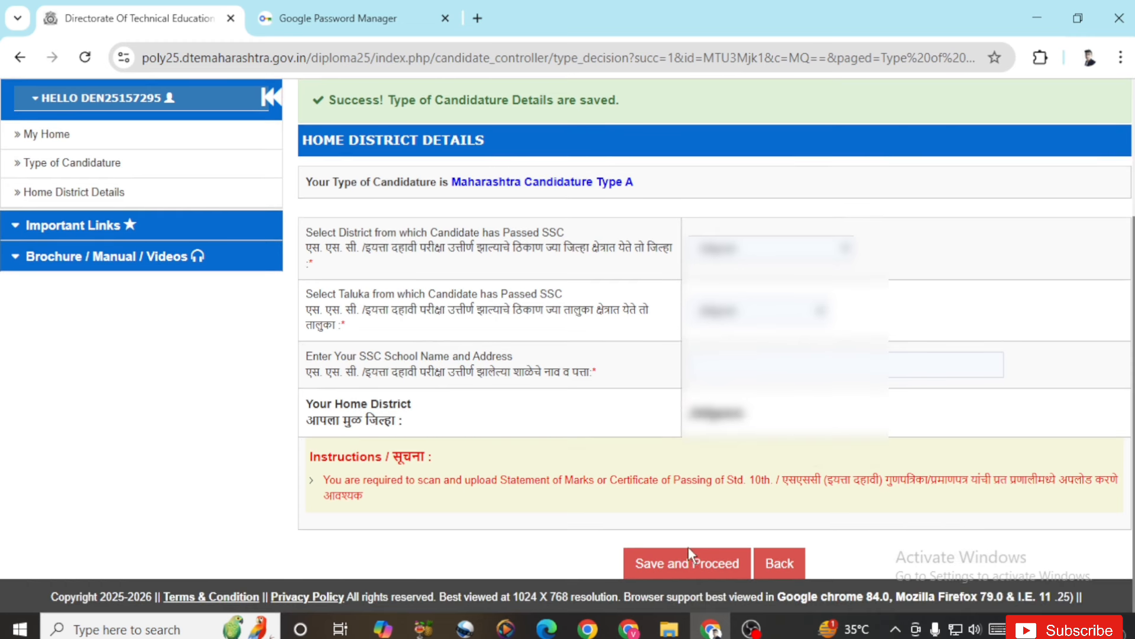
{"action": "left_click", "coordinate": [747, 573]}
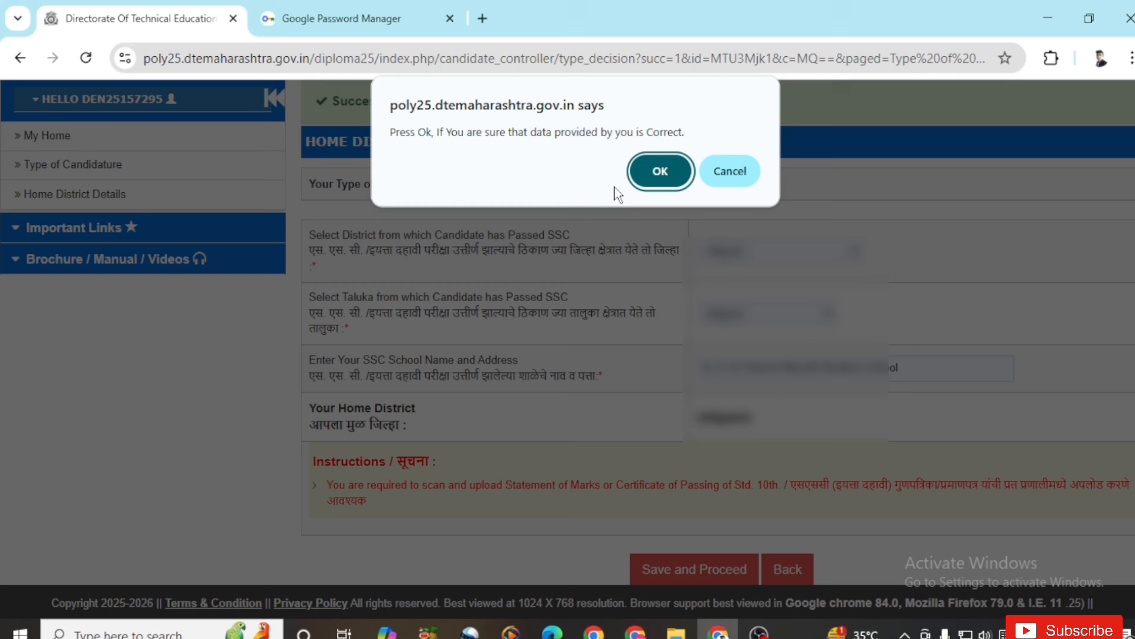
{"action": "left_click", "coordinate": [650, 169]}
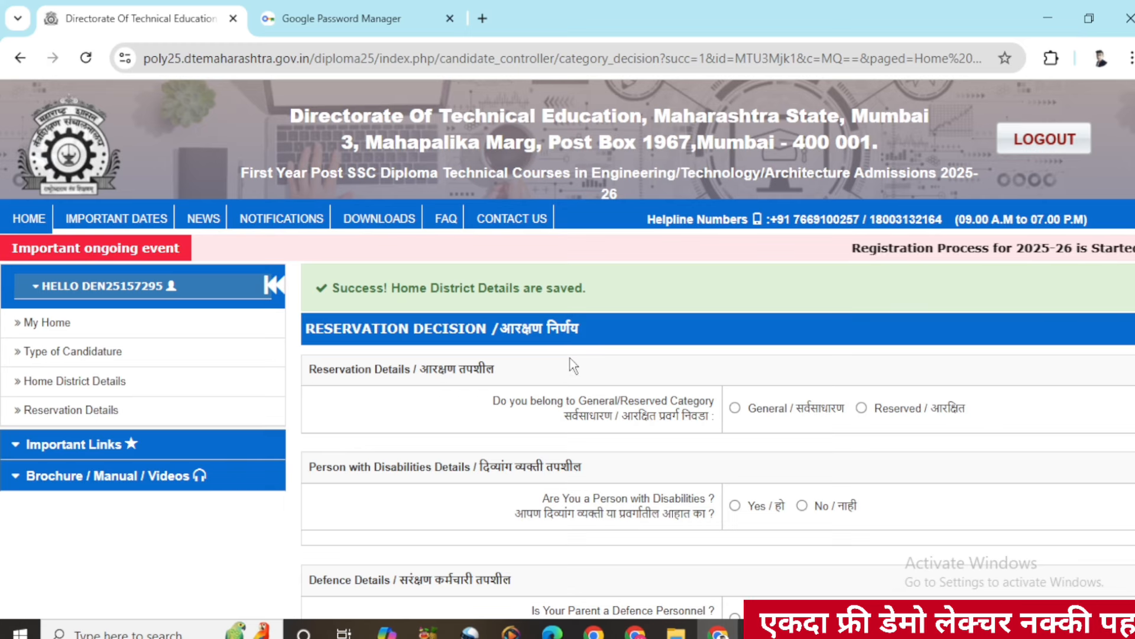
Try the General and Reserved options in the reservation details, and choose OBC as the reserved category.
{"action": "scroll", "coordinate": [644, 343], "scroll_direction": "down", "scroll_amount": 5}
{"action": "scroll", "coordinate": [644, 332], "scroll_direction": "up", "scroll_amount": 3}
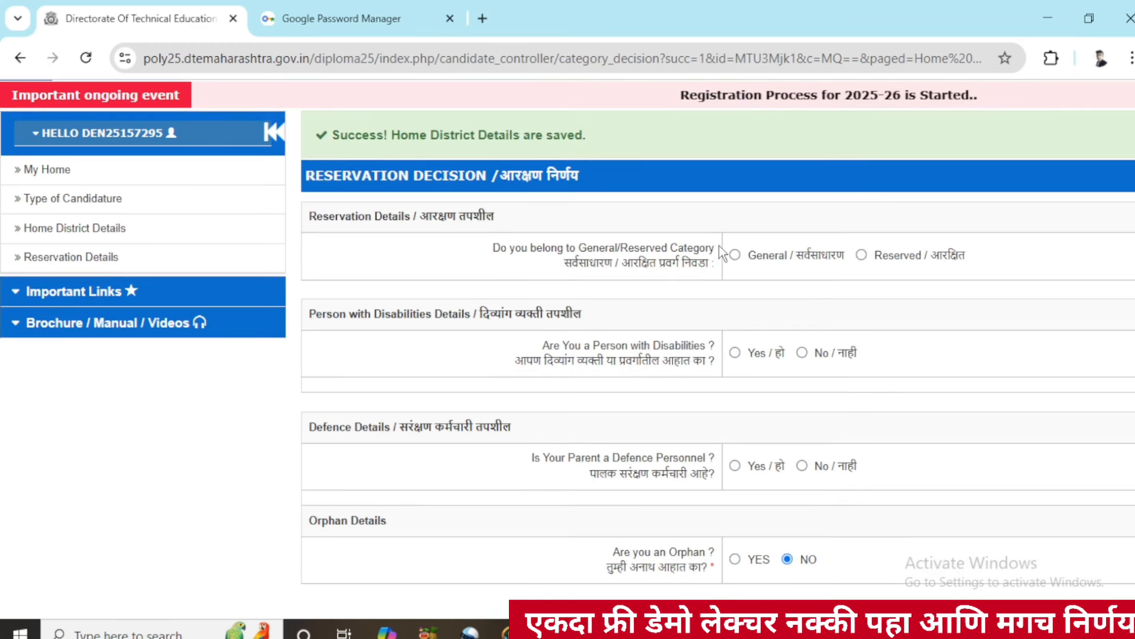
{"action": "left_click", "coordinate": [734, 255]}
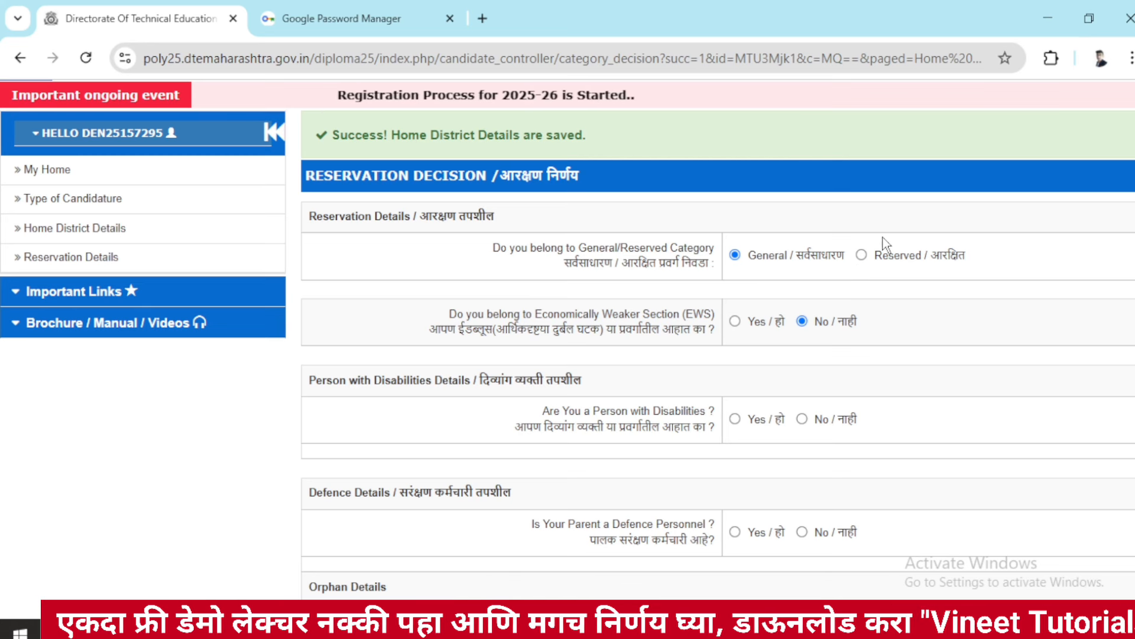
{"action": "left_click", "coordinate": [861, 255]}
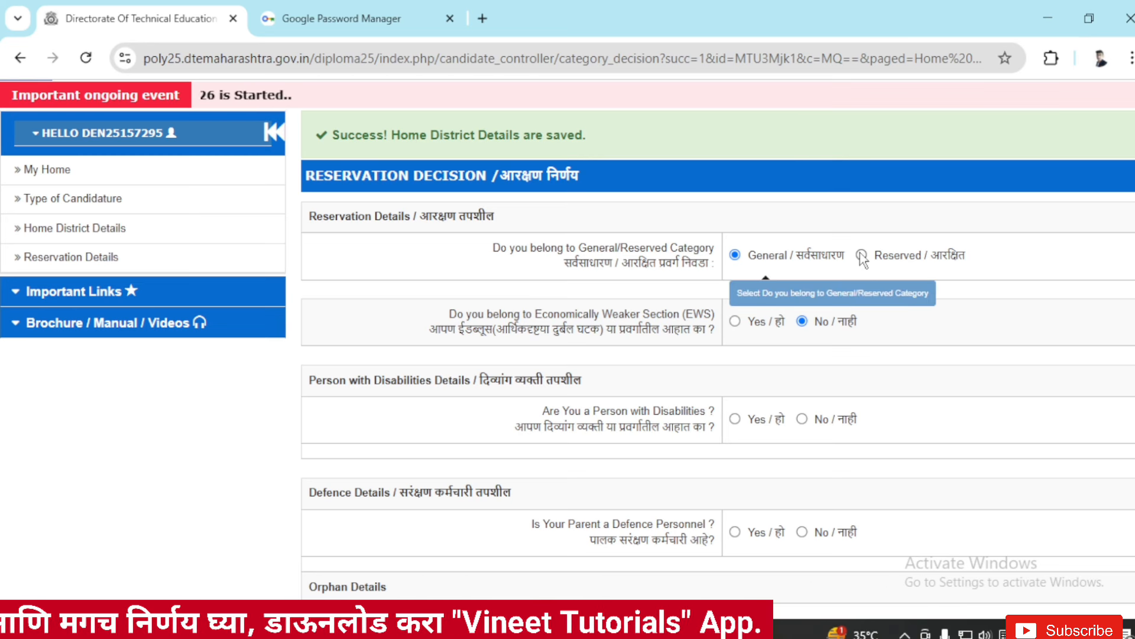
{"action": "left_click", "coordinate": [861, 256]}
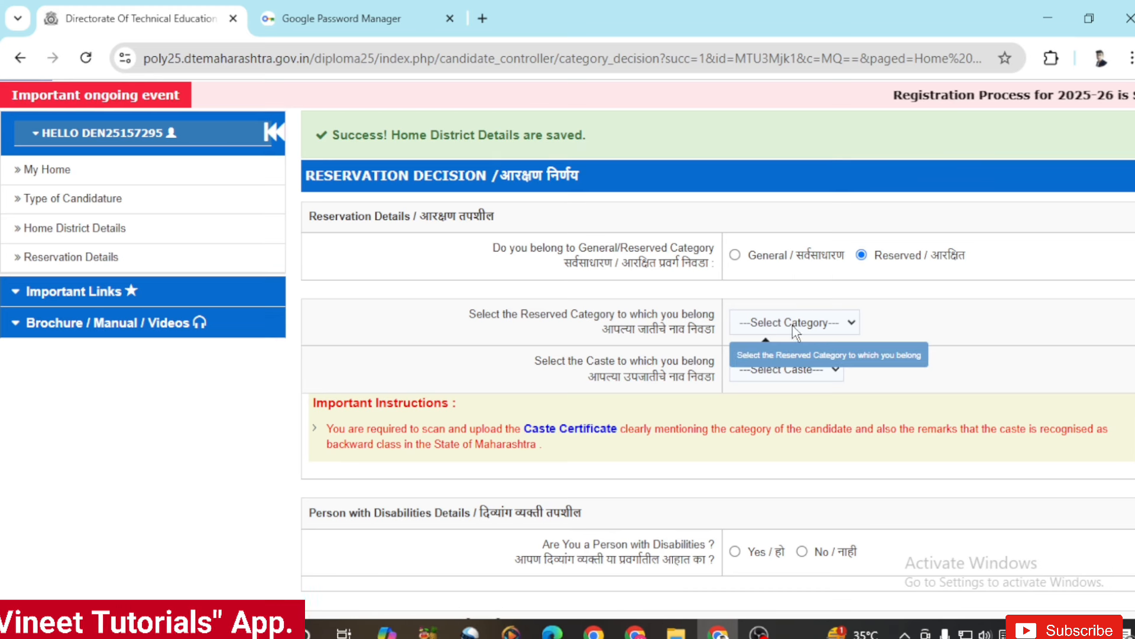
{"action": "left_click", "coordinate": [808, 326]}
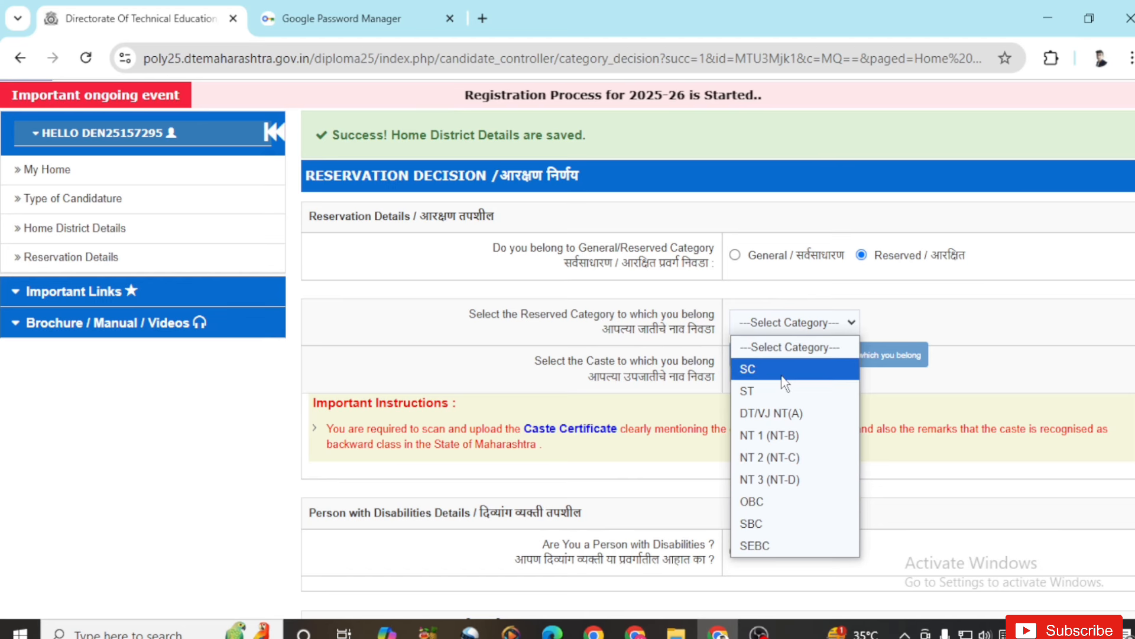
{"action": "left_click", "coordinate": [788, 503]}
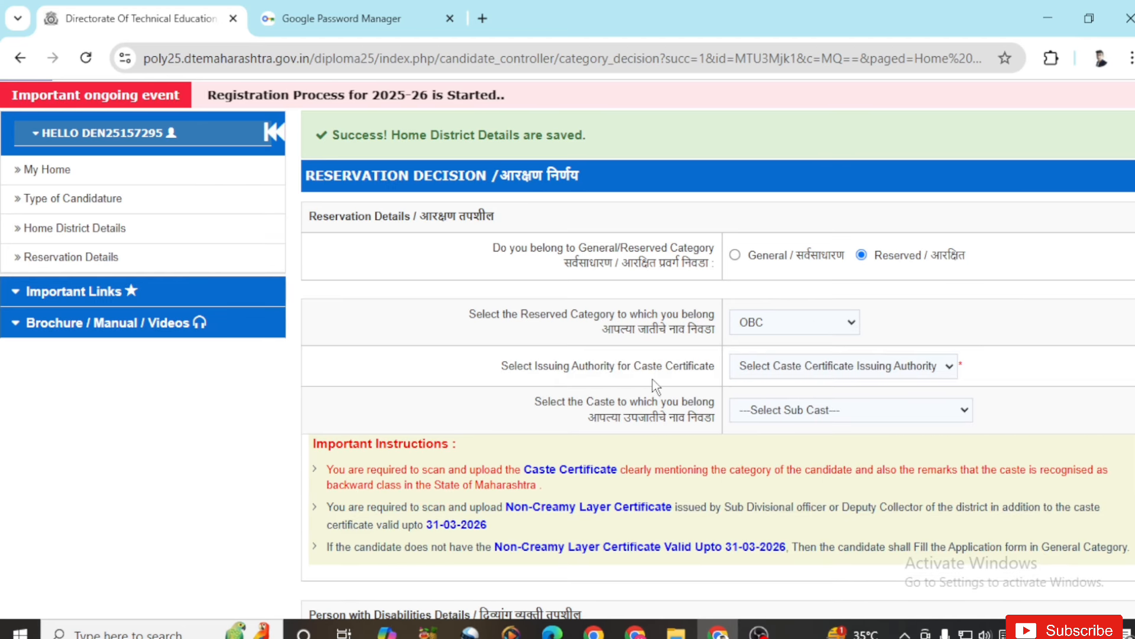
Set the caste certificate's issuing authority to Sub-Divisional Officer and the caste to Bhavasar [170], and review the certificate instructions.
{"action": "left_click", "coordinate": [828, 370]}
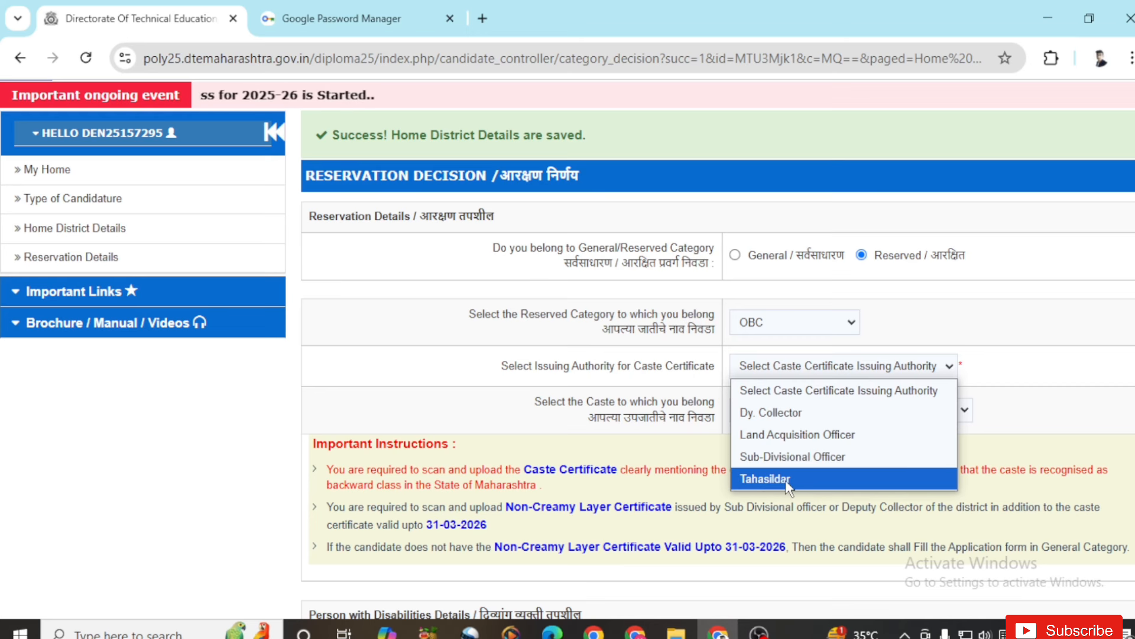
{"action": "left_click", "coordinate": [866, 461]}
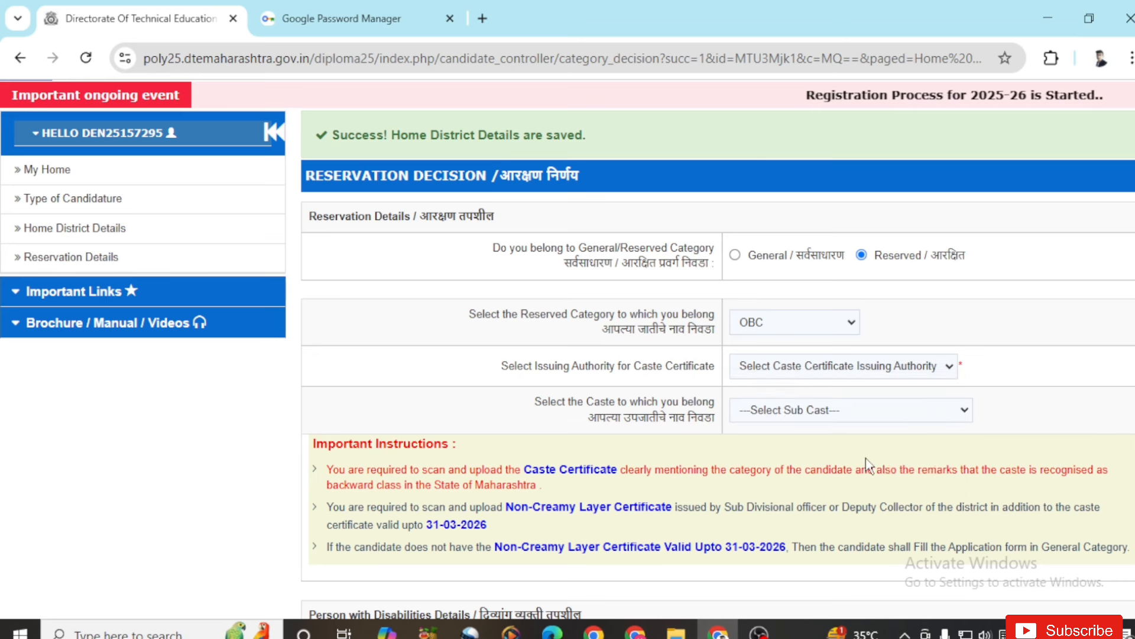
{"action": "left_click", "coordinate": [823, 414]}
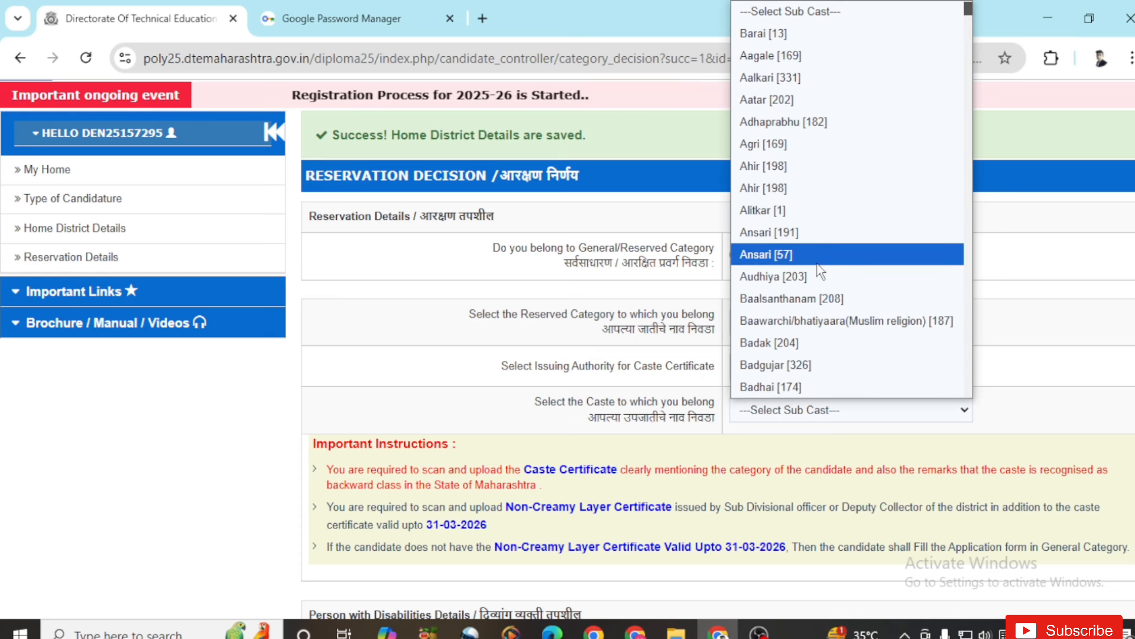
{"action": "scroll", "coordinate": [817, 264], "scroll_direction": "down", "scroll_amount": 5}
{"action": "scroll", "coordinate": [822, 261], "scroll_direction": "down", "scroll_amount": 10}
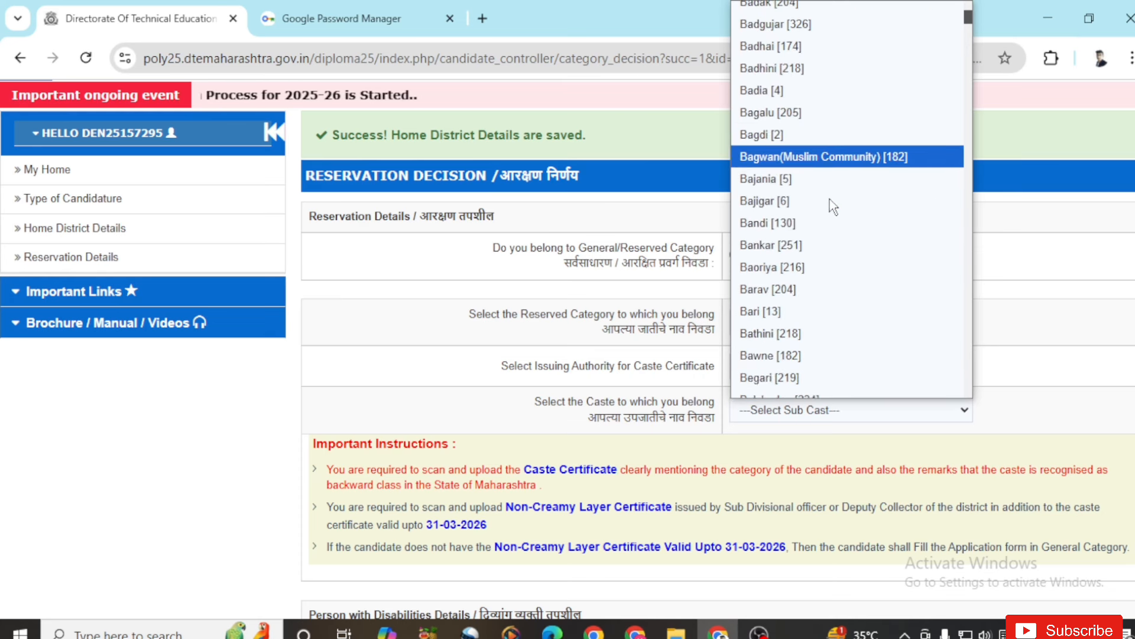
{"action": "scroll", "coordinate": [816, 248], "scroll_direction": "down", "scroll_amount": 15}
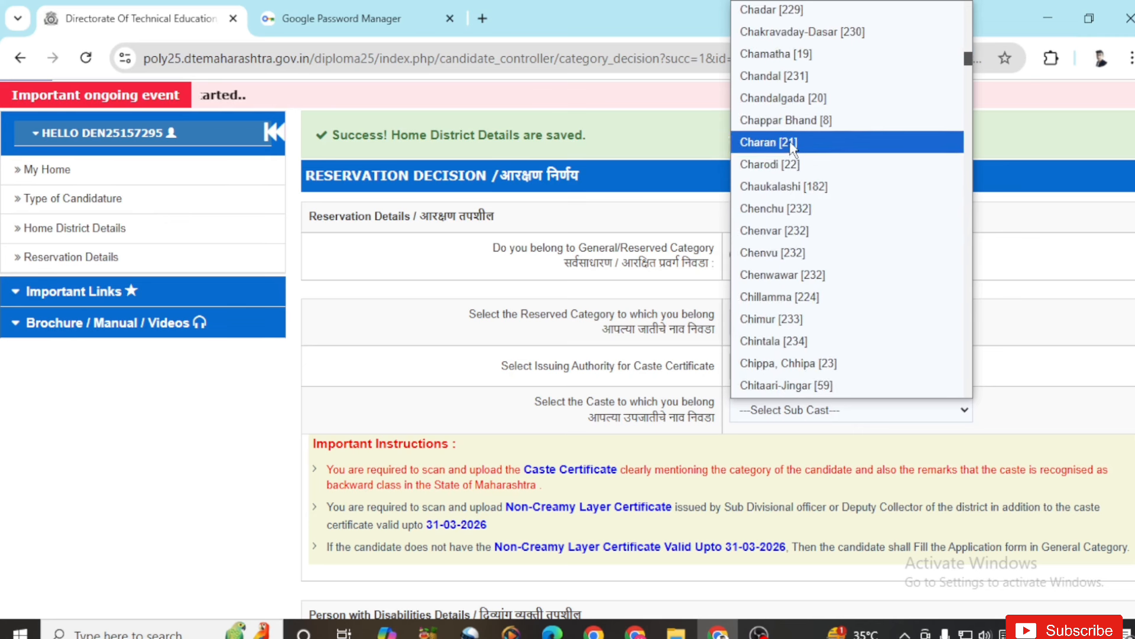
{"action": "scroll", "coordinate": [825, 252], "scroll_direction": "down", "scroll_amount": 6}
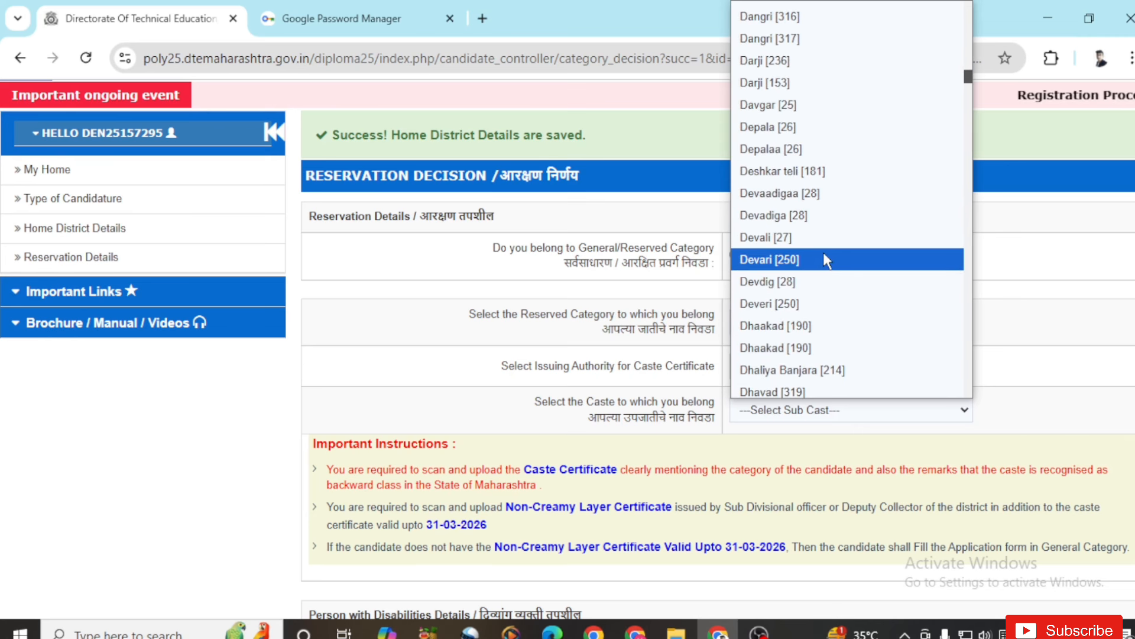
{"action": "scroll", "coordinate": [825, 253], "scroll_direction": "down", "scroll_amount": 10}
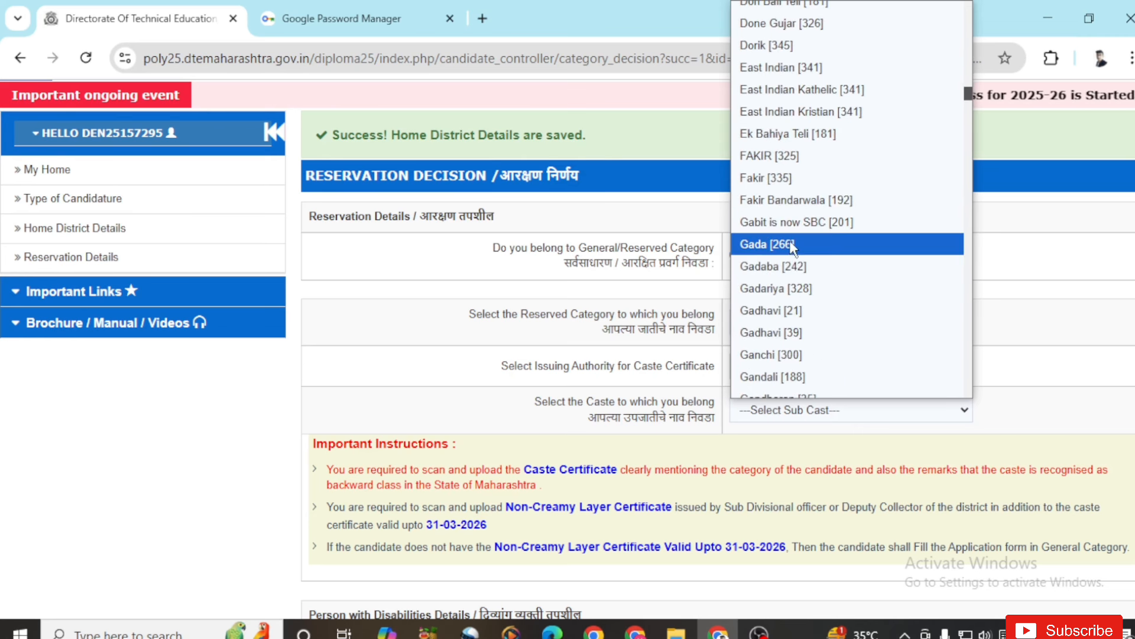
{"action": "scroll", "coordinate": [810, 328], "scroll_direction": "up", "scroll_amount": 10}
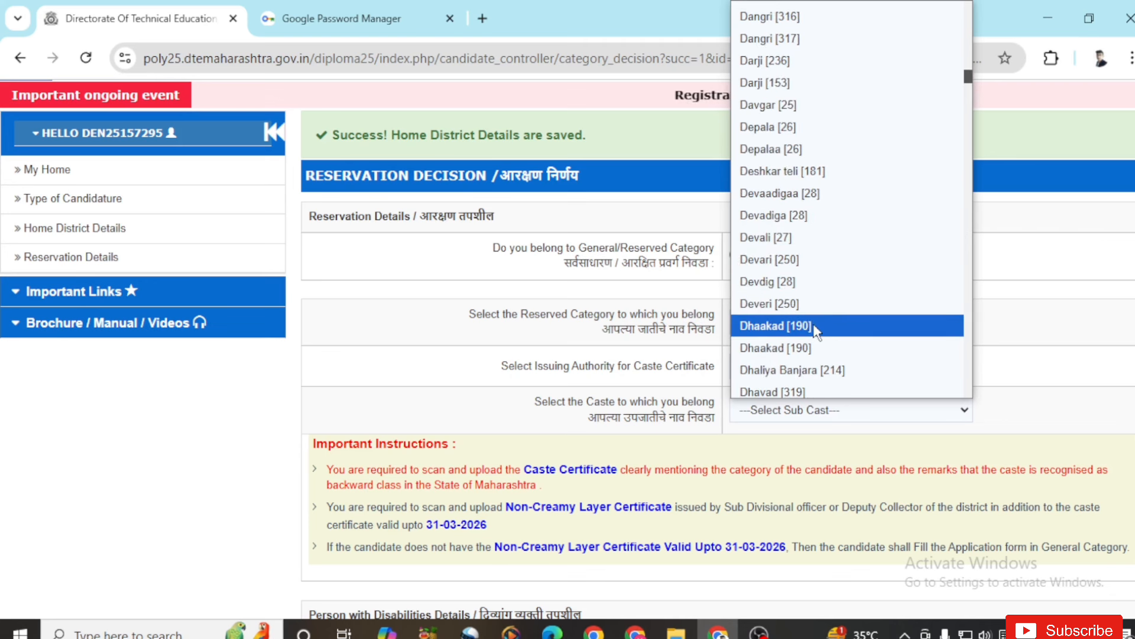
{"action": "scroll", "coordinate": [807, 313], "scroll_direction": "up", "scroll_amount": 20}
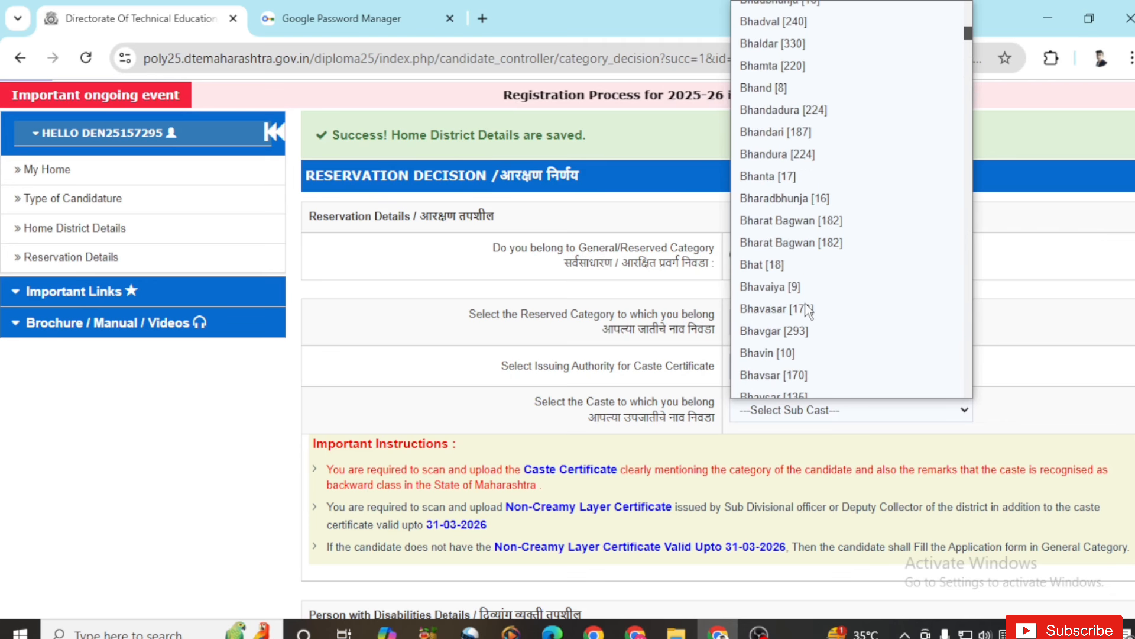
{"action": "scroll", "coordinate": [806, 304], "scroll_direction": "down", "scroll_amount": 5}
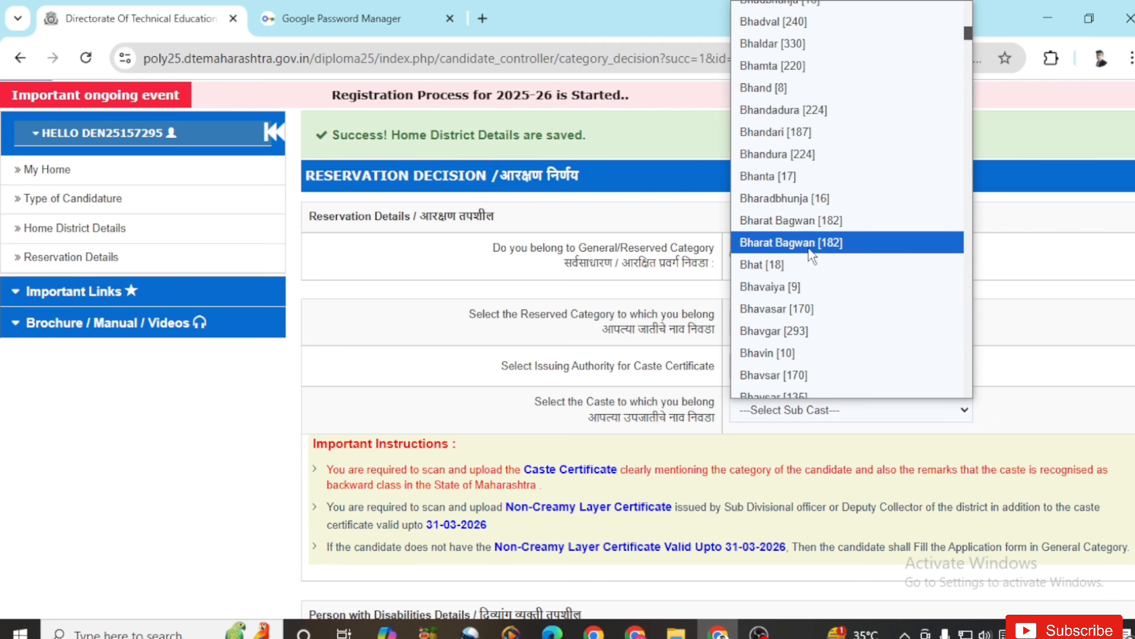
{"action": "left_click", "coordinate": [804, 313]}
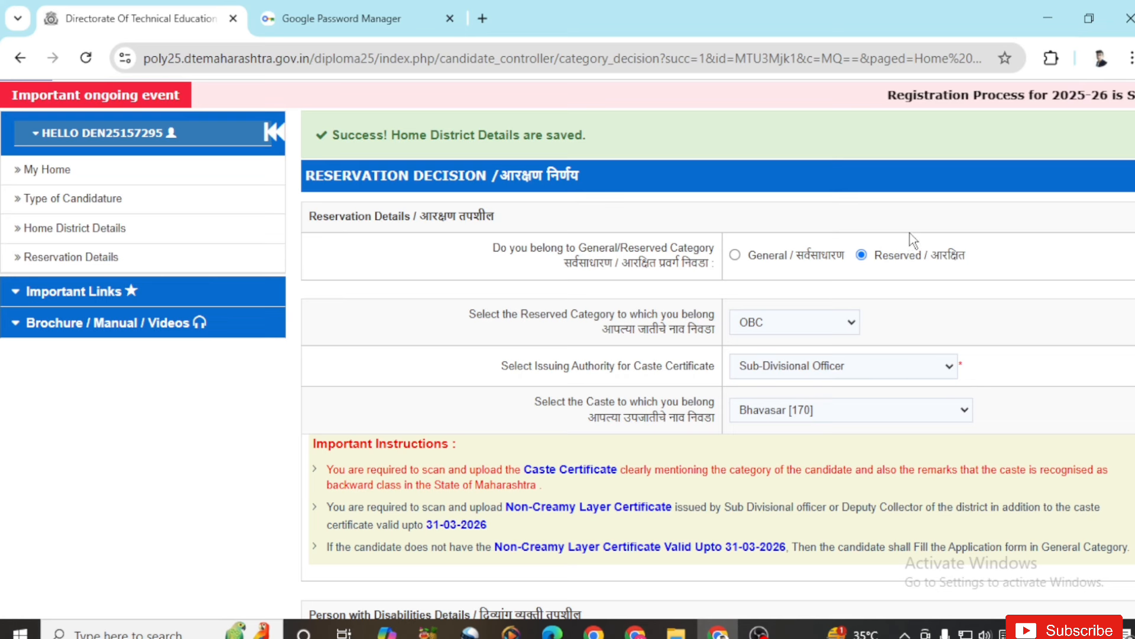
{"action": "scroll", "coordinate": [818, 296], "scroll_direction": "down", "scroll_amount": 3}
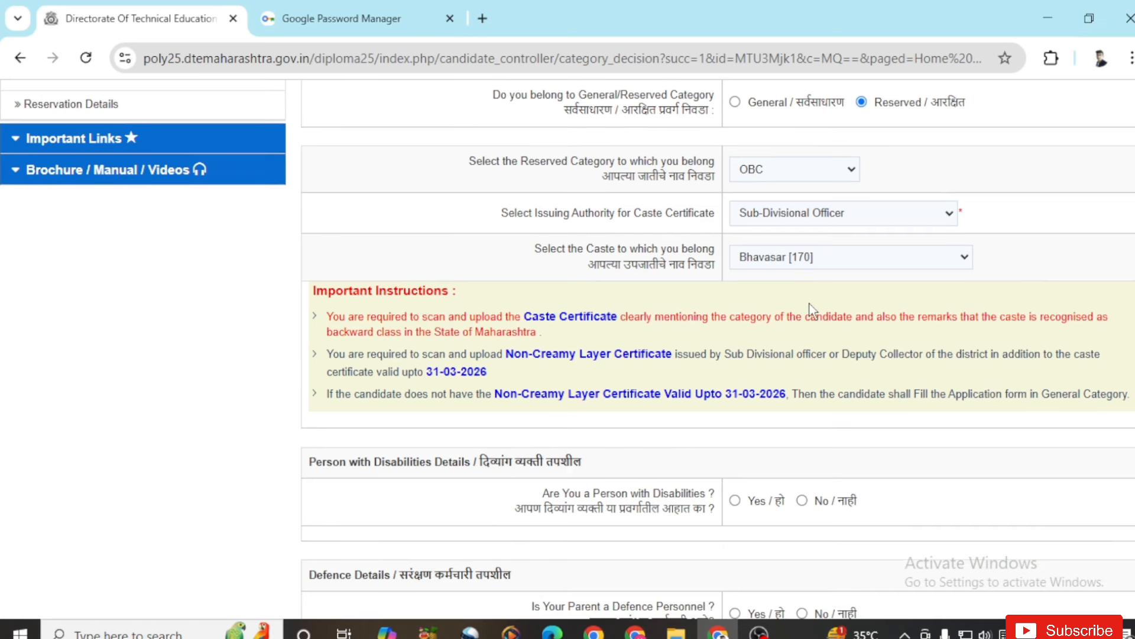
{"action": "scroll", "coordinate": [793, 414], "scroll_direction": "up", "scroll_amount": 3}
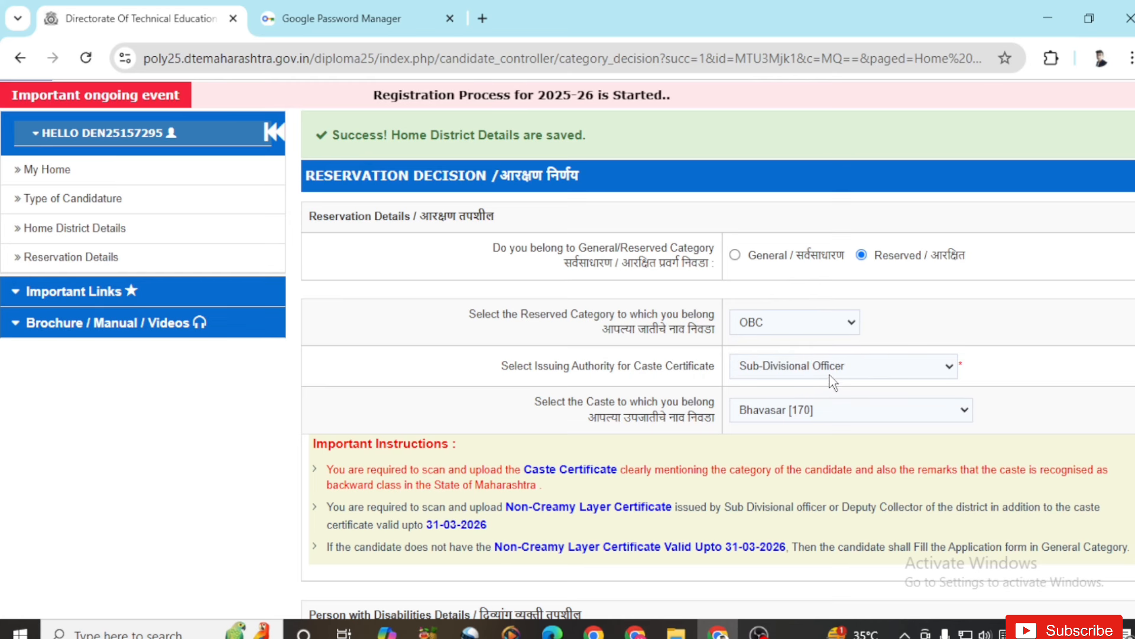
Set the reservation category to General and claim the Economically Weaker Section (EWS) status.
{"action": "left_click", "coordinate": [735, 256]}
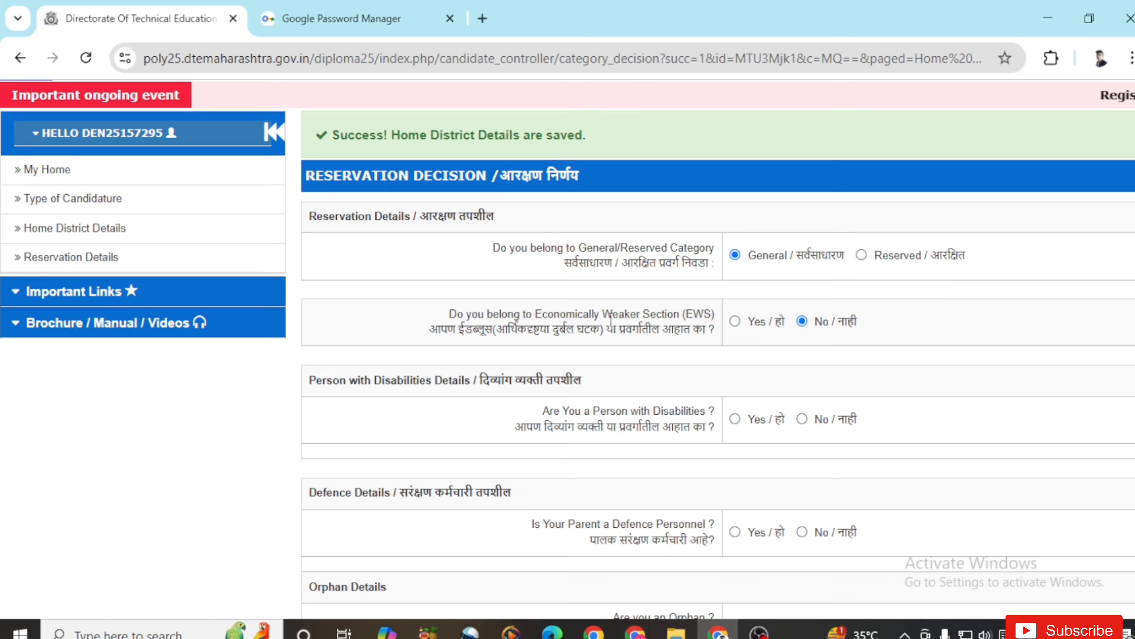
{"action": "left_click", "coordinate": [735, 321]}
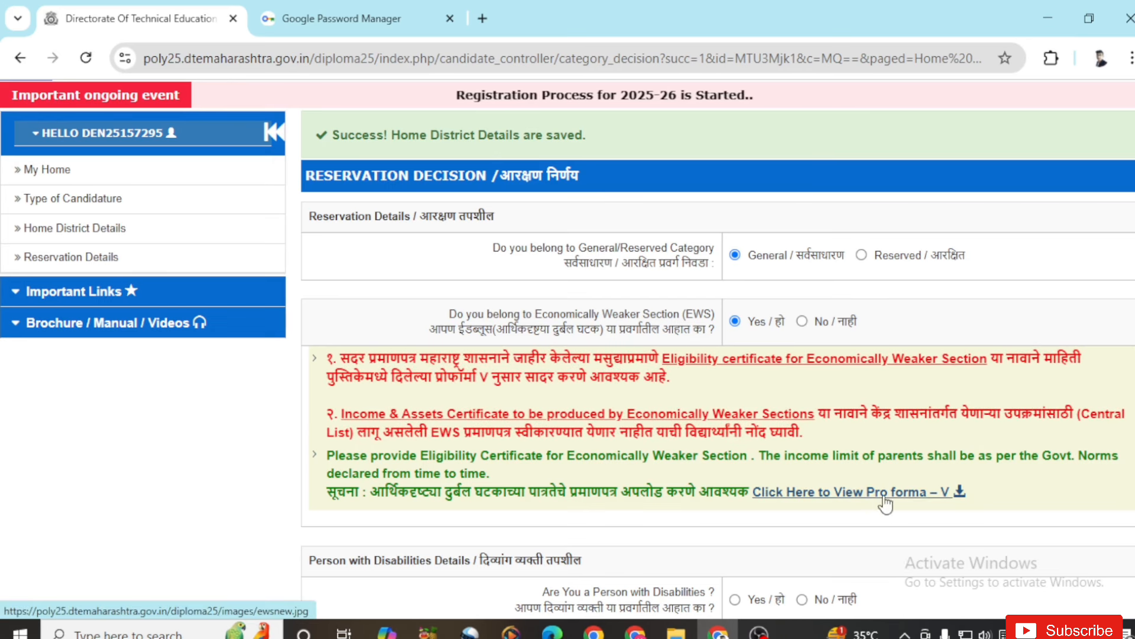
Answer No to both the person with disabilities and the defence personnel parent questions, after checking the disability type option.
{"action": "scroll", "coordinate": [792, 346], "scroll_direction": "down", "scroll_amount": 3}
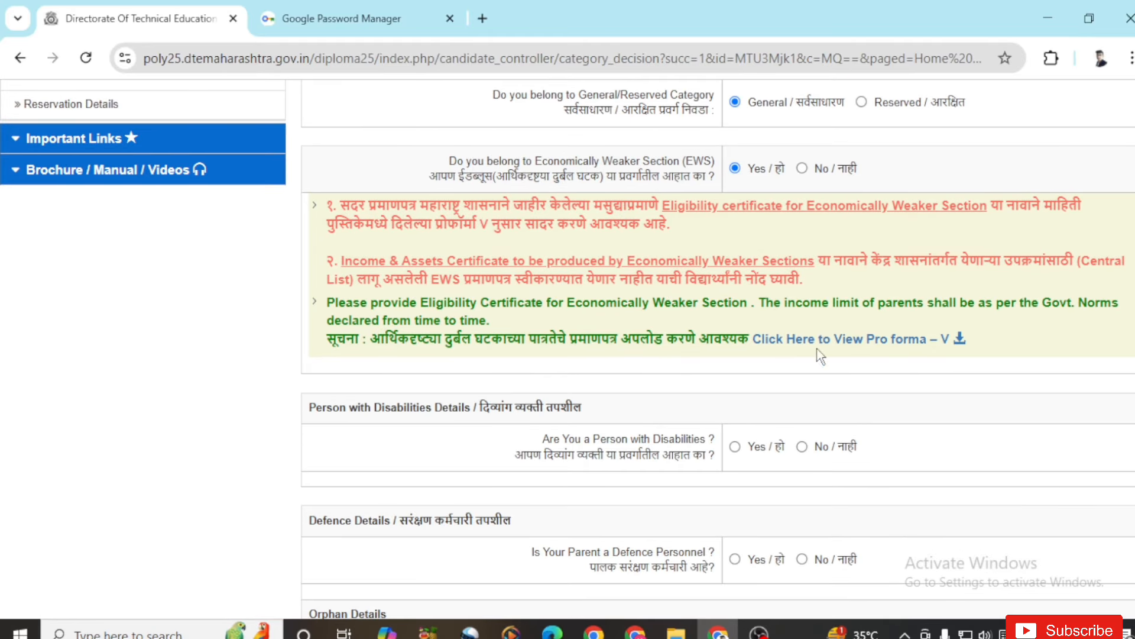
{"action": "scroll", "coordinate": [818, 355], "scroll_direction": "down", "scroll_amount": 3}
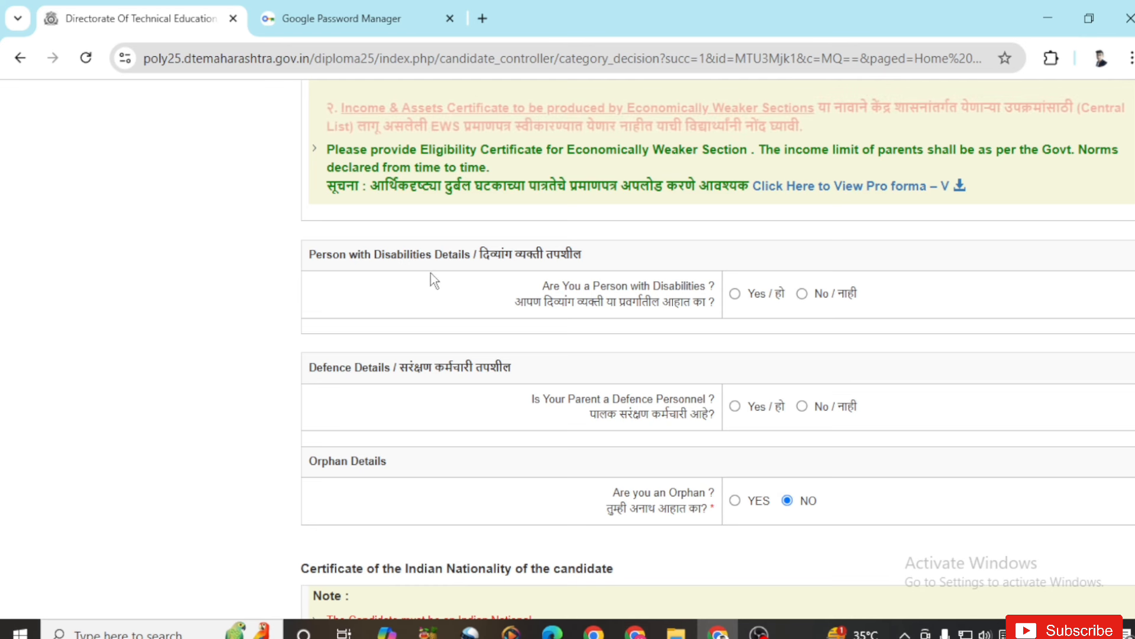
{"action": "left_click", "coordinate": [736, 295]}
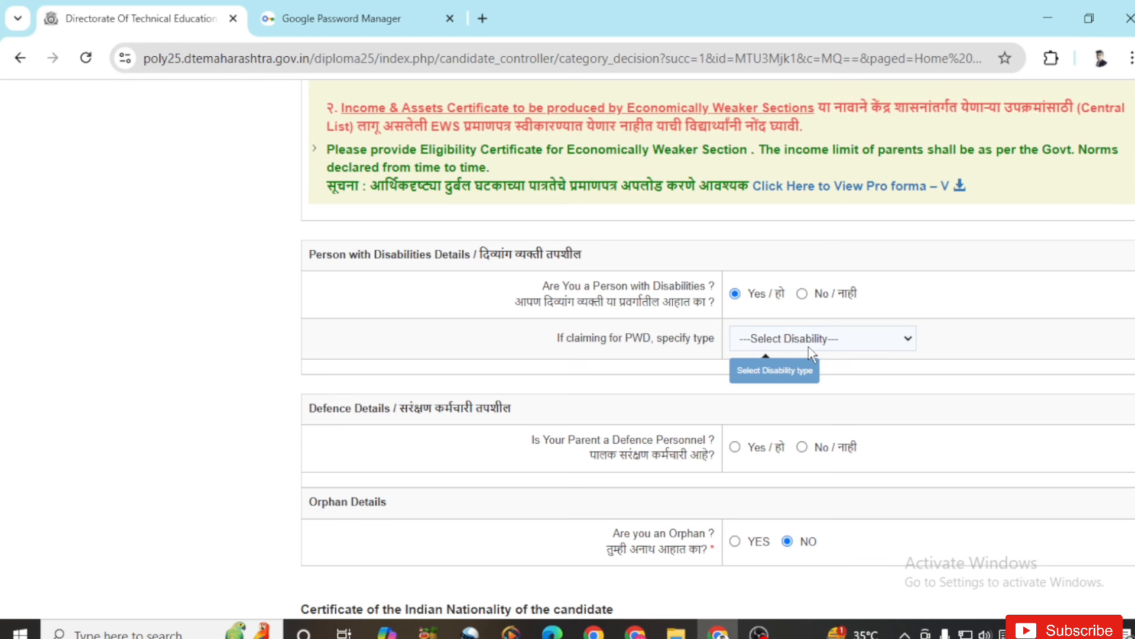
{"action": "left_click", "coordinate": [802, 293]}
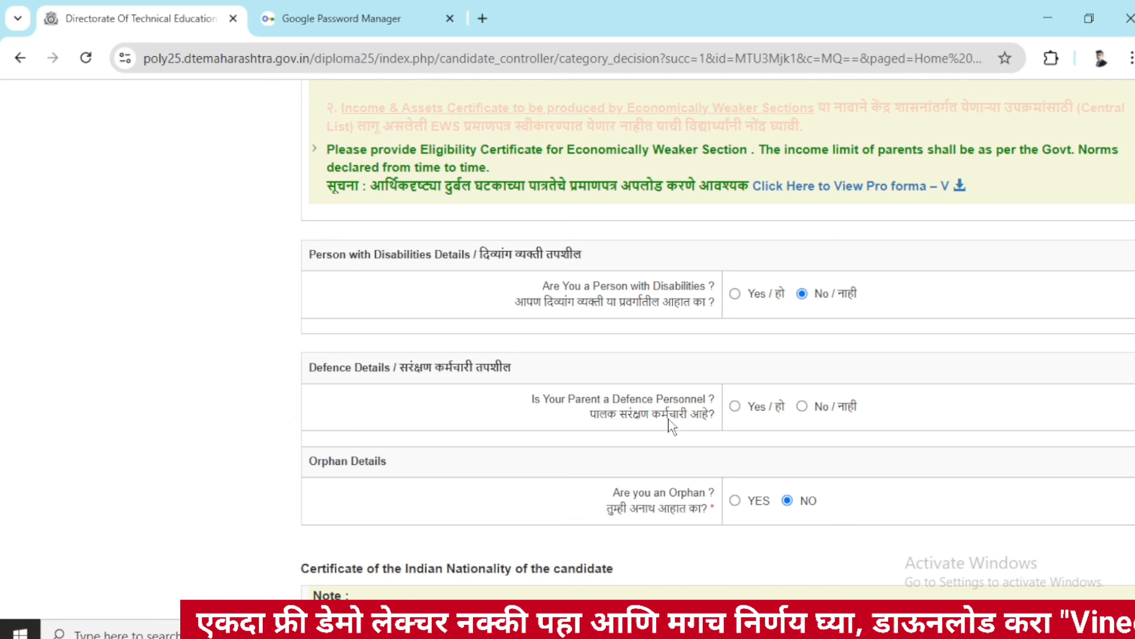
{"action": "left_click", "coordinate": [804, 407]}
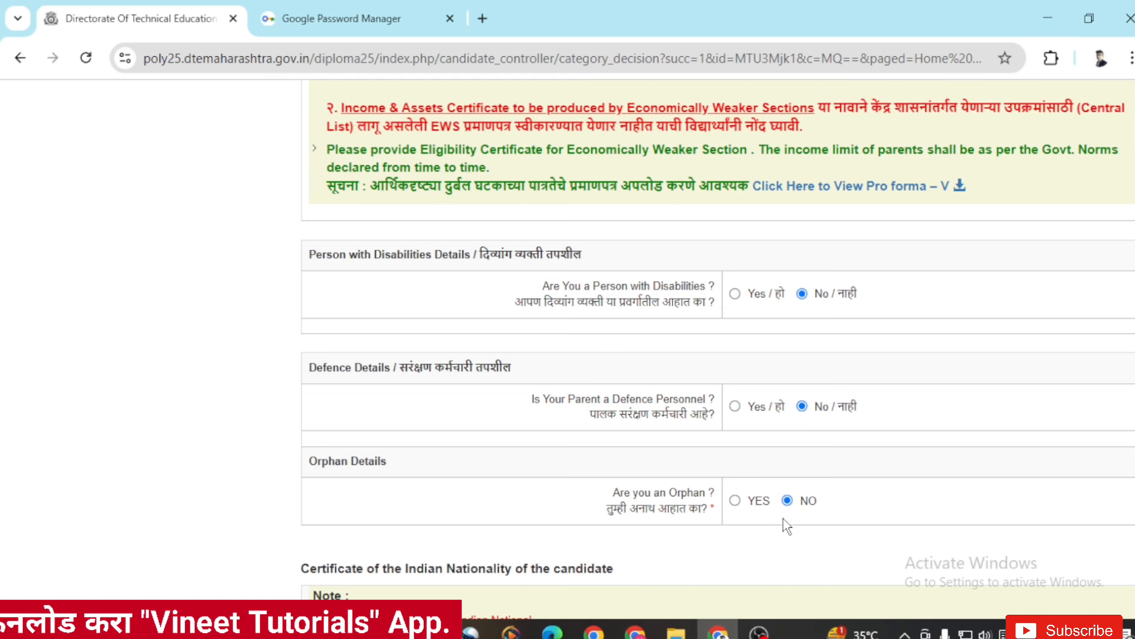
Choose the Certificate of Indian Nationality as the nationality proof, and save the reservation details with confirmation.
{"action": "scroll", "coordinate": [790, 370], "scroll_direction": "down", "scroll_amount": 5}
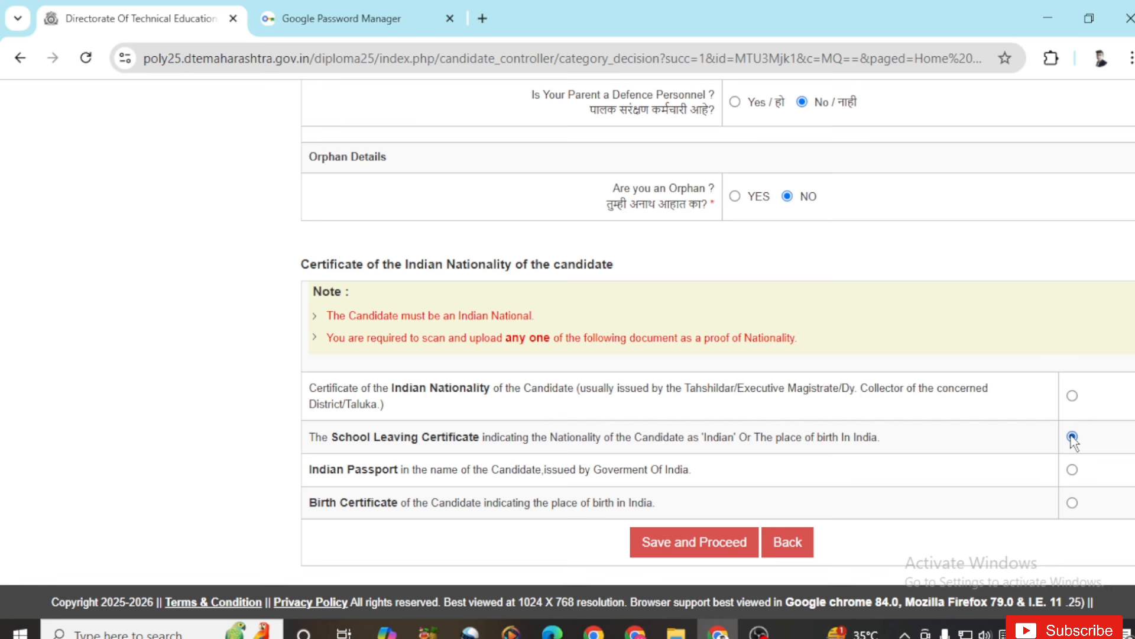
{"action": "left_click", "coordinate": [1072, 396]}
{"action": "left_click", "coordinate": [712, 549]}
{"action": "left_click", "coordinate": [657, 171]}
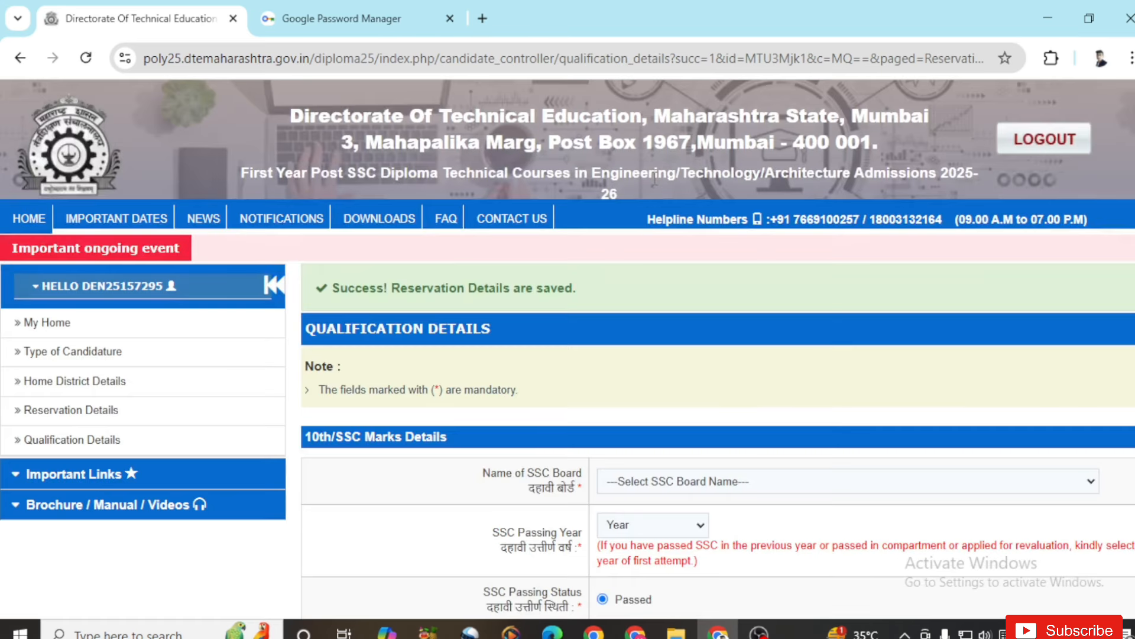
Set the SSC board to Maharashtra State Board of Secondary and Higher Secondary Education, Pune, after browsing the available boards.
{"action": "scroll", "coordinate": [654, 178], "scroll_direction": "down", "scroll_amount": 3}
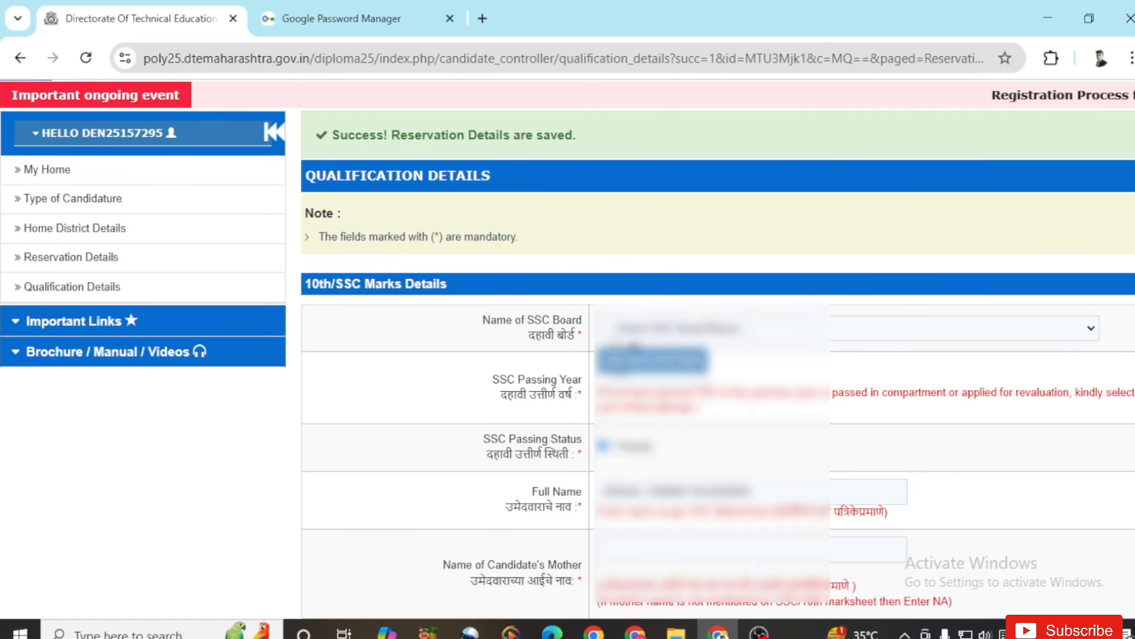
{"action": "left_click", "coordinate": [618, 334]}
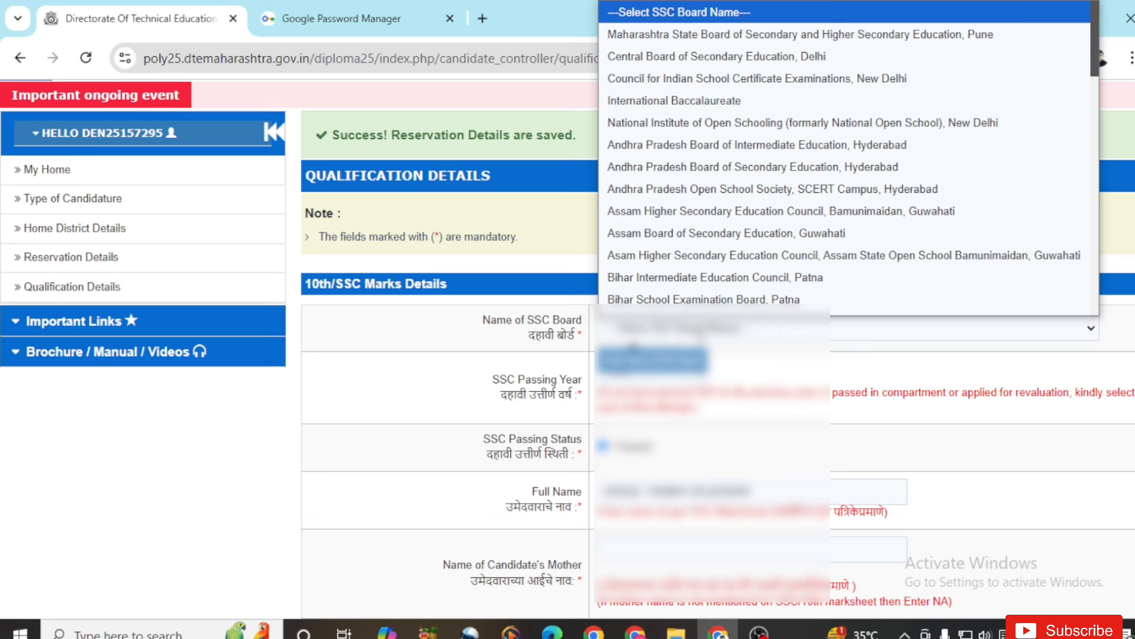
{"action": "scroll", "coordinate": [688, 255], "scroll_direction": "down", "scroll_amount": 1}
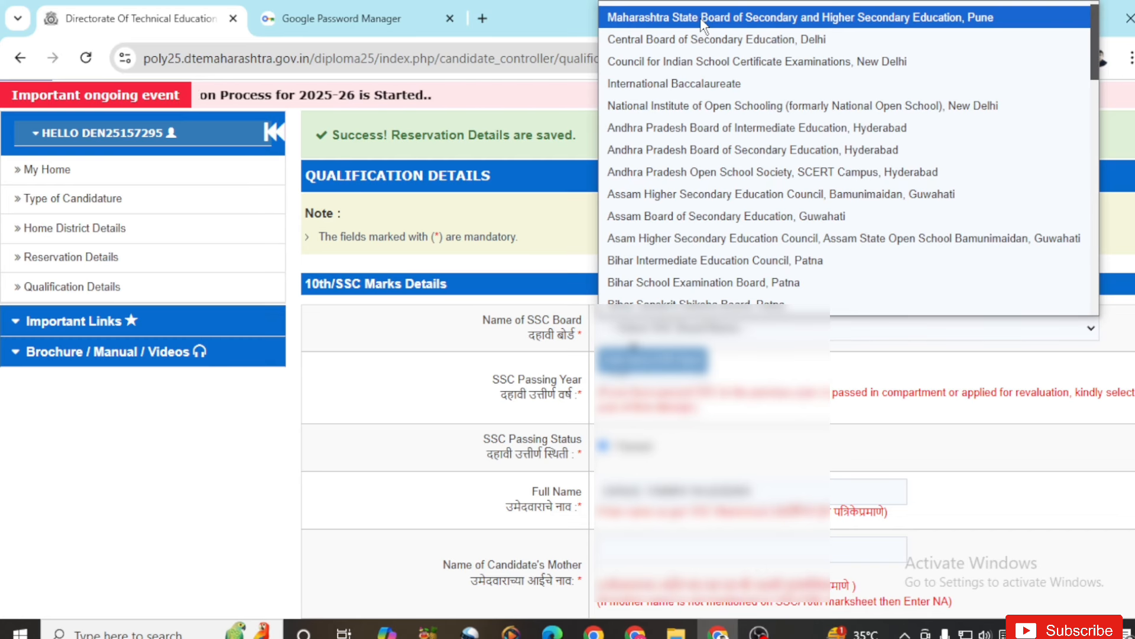
{"action": "scroll", "coordinate": [702, 27], "scroll_direction": "down", "scroll_amount": 15}
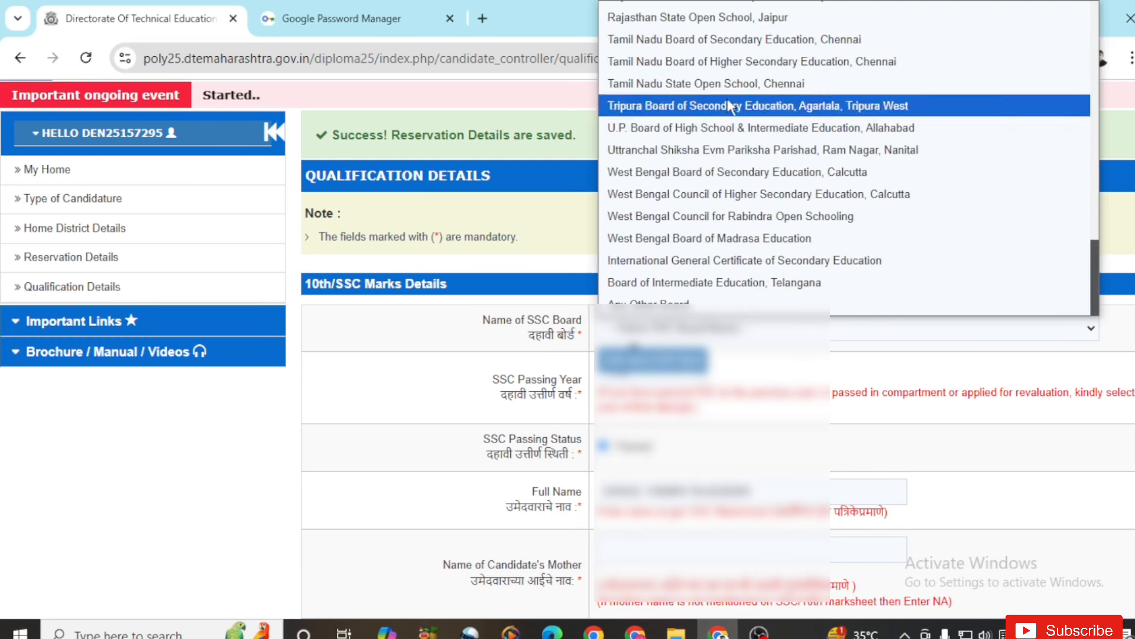
{"action": "scroll", "coordinate": [680, 267], "scroll_direction": "up", "scroll_amount": 15}
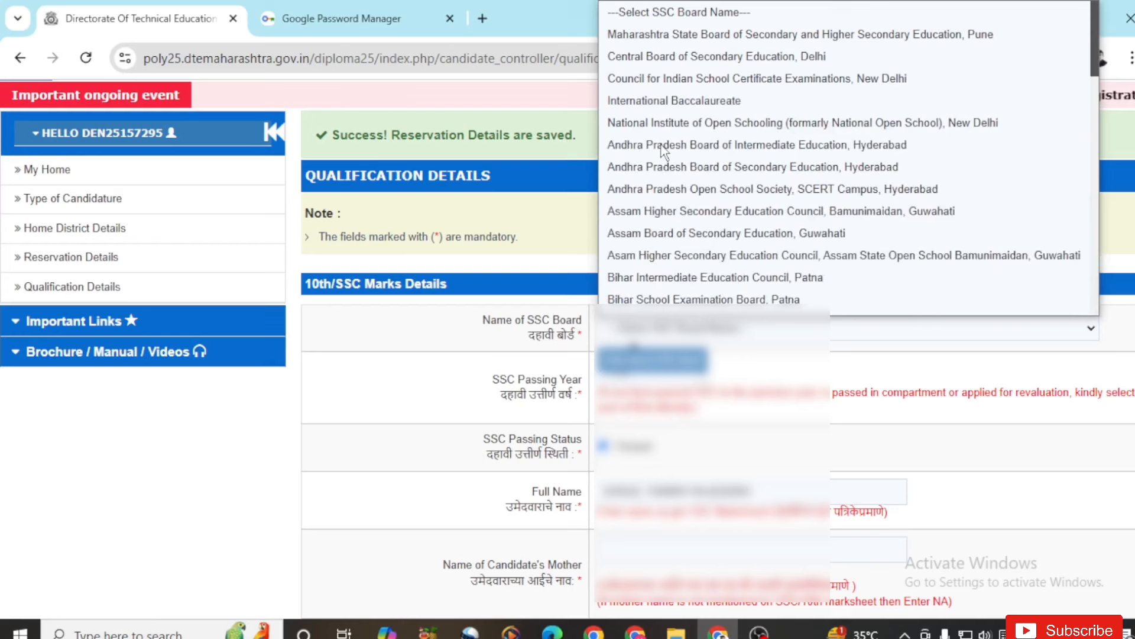
{"action": "left_click", "coordinate": [647, 34]}
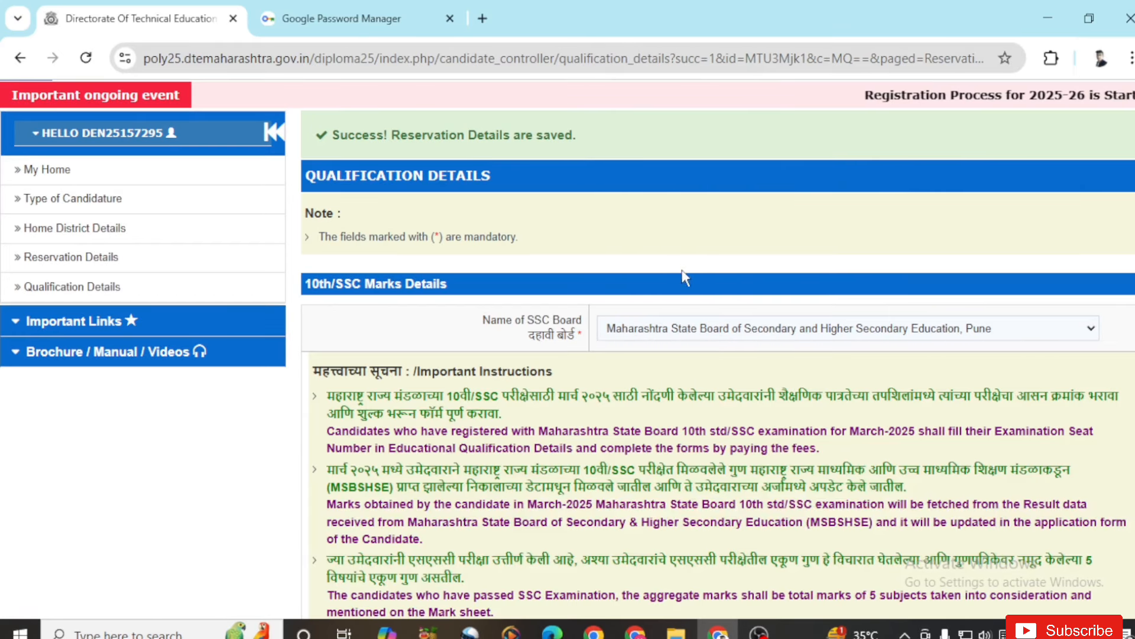
Set the SSC passing year to 2025 in the 10th/SSC marks details.
{"action": "scroll", "coordinate": [564, 491], "scroll_direction": "down", "scroll_amount": 5}
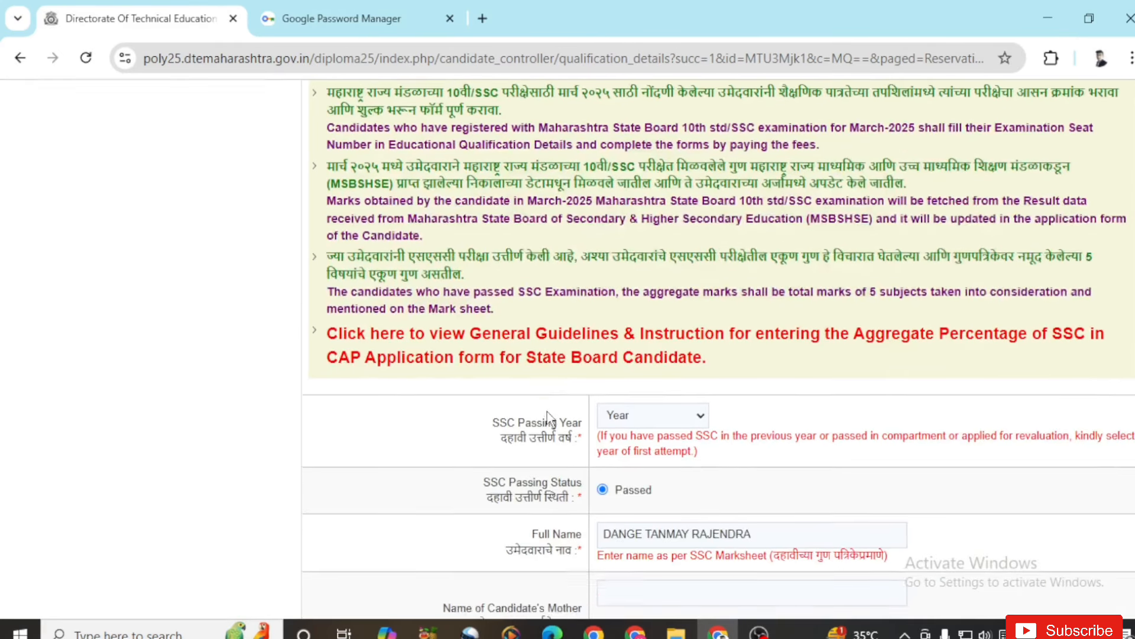
{"action": "left_click", "coordinate": [648, 417]}
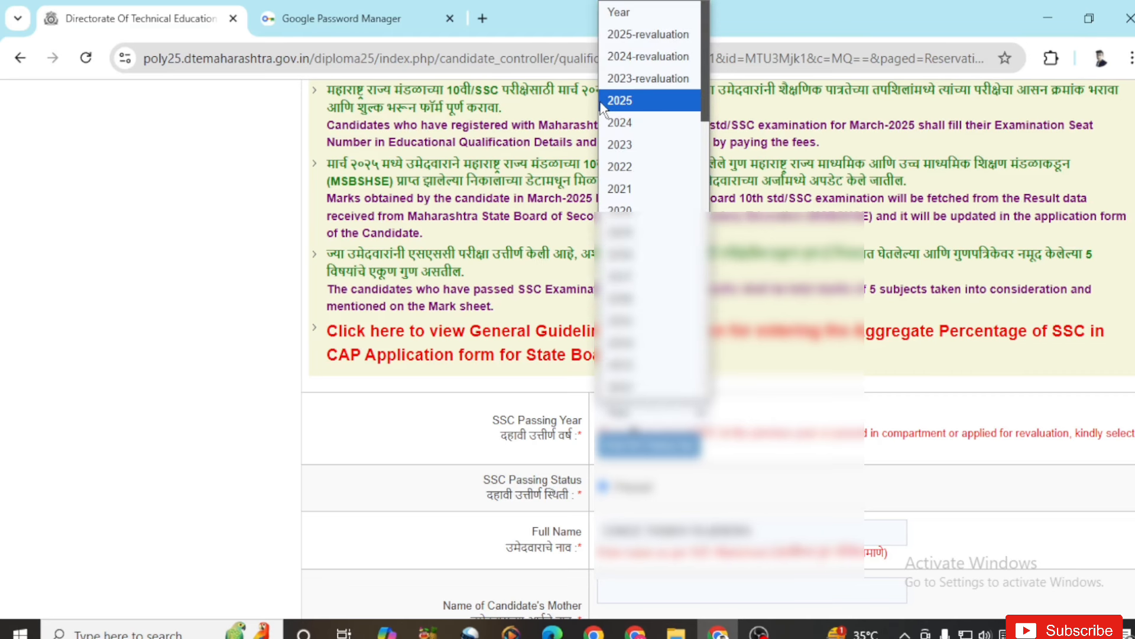
{"action": "left_click", "coordinate": [620, 100]}
{"action": "scroll", "coordinate": [609, 378], "scroll_direction": "down", "scroll_amount": 2}
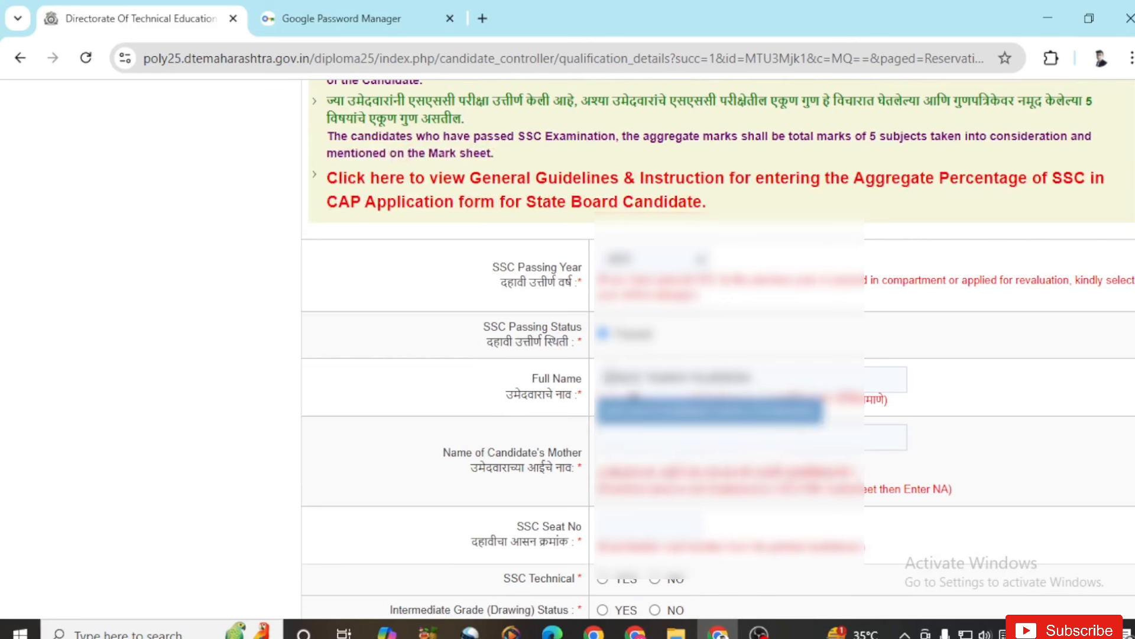
Check the mother's name and SSC seat number fields, and answer No for SSC Technical and Intermediate Grade (Drawing) status.
{"action": "left_click", "coordinate": [688, 434]}
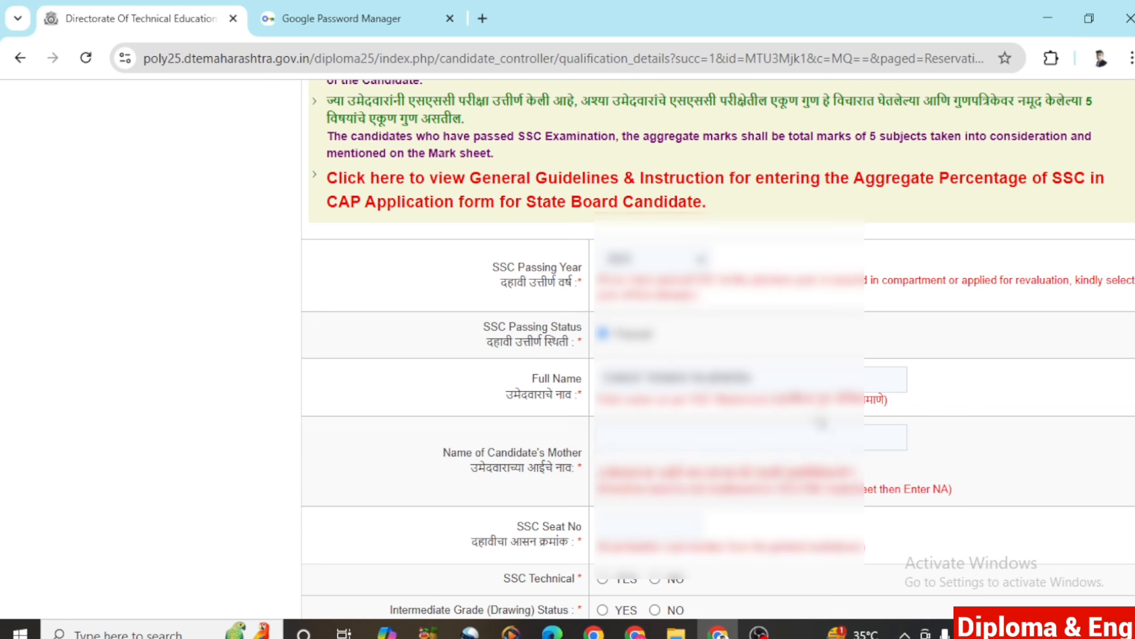
{"action": "scroll", "coordinate": [719, 355], "scroll_direction": "down", "scroll_amount": 2}
{"action": "left_click", "coordinate": [660, 364]}
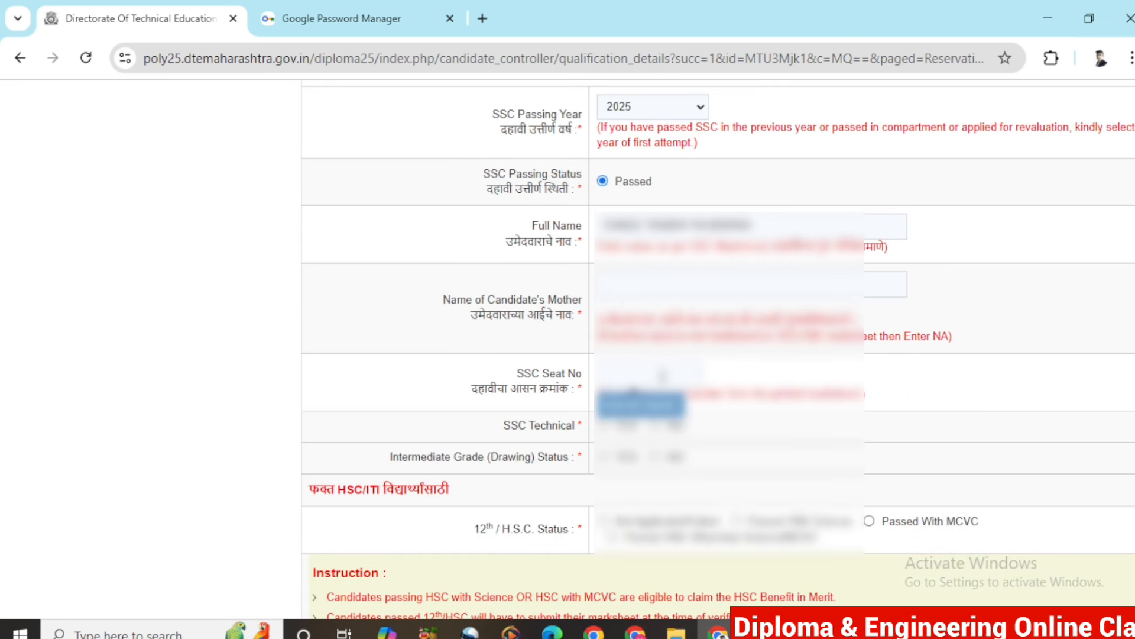
{"action": "left_click", "coordinate": [631, 441]}
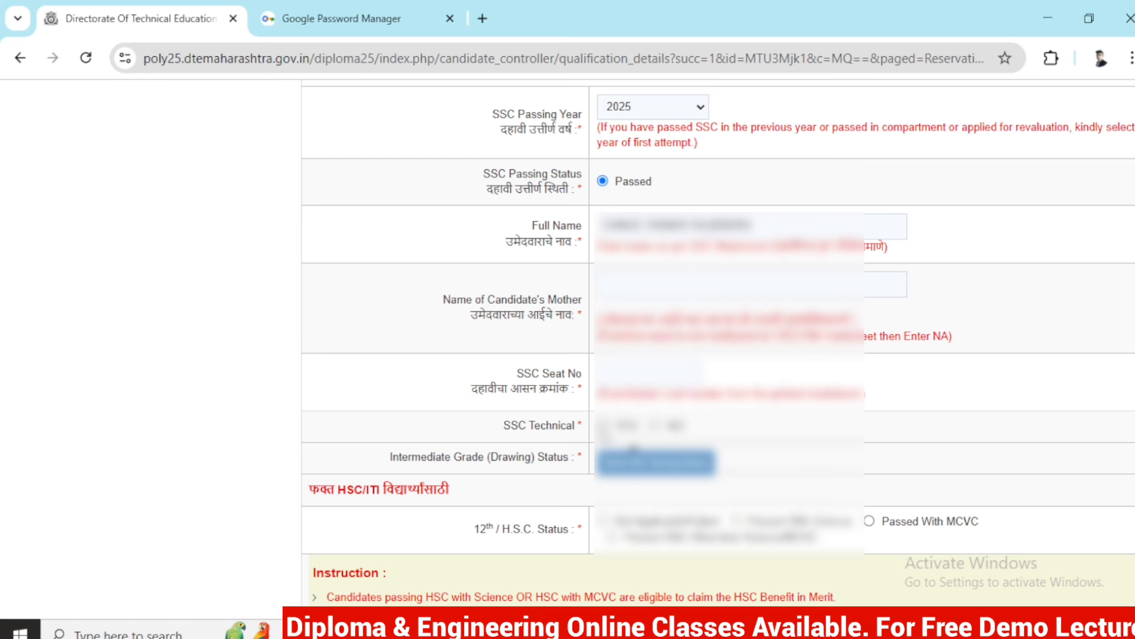
{"action": "left_click", "coordinate": [627, 424]}
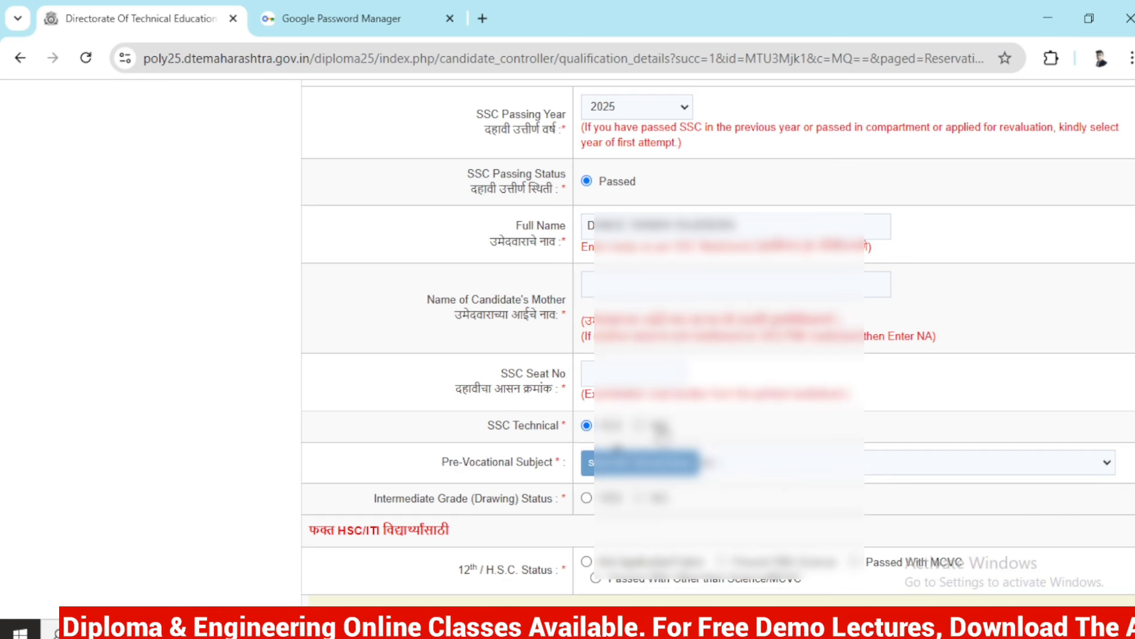
{"action": "left_click", "coordinate": [655, 425]}
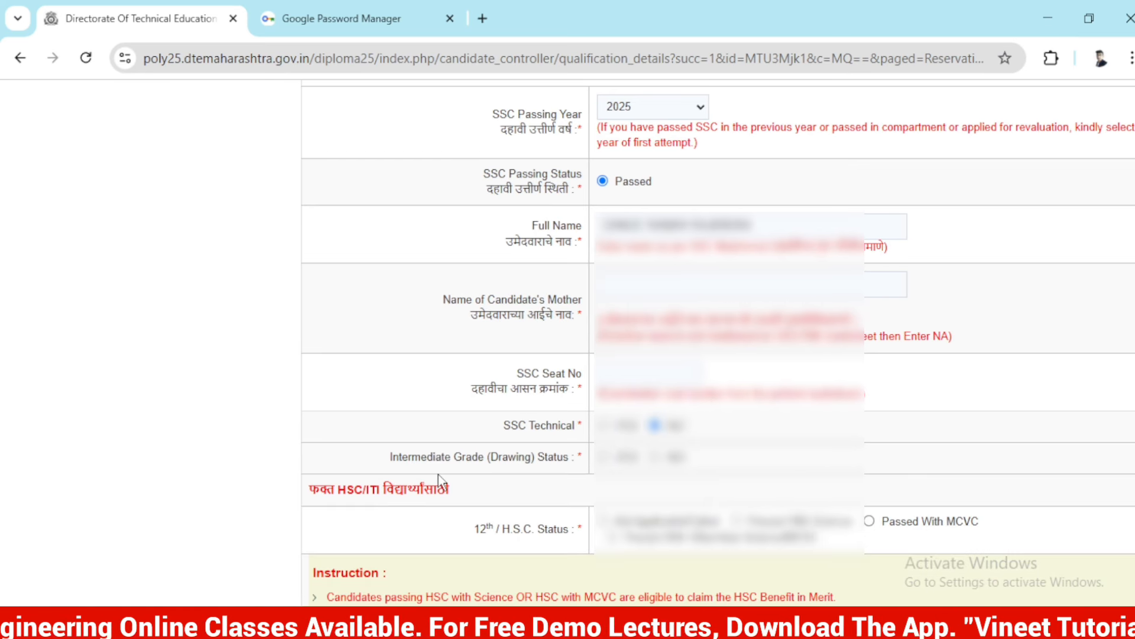
{"action": "left_click", "coordinate": [602, 456]}
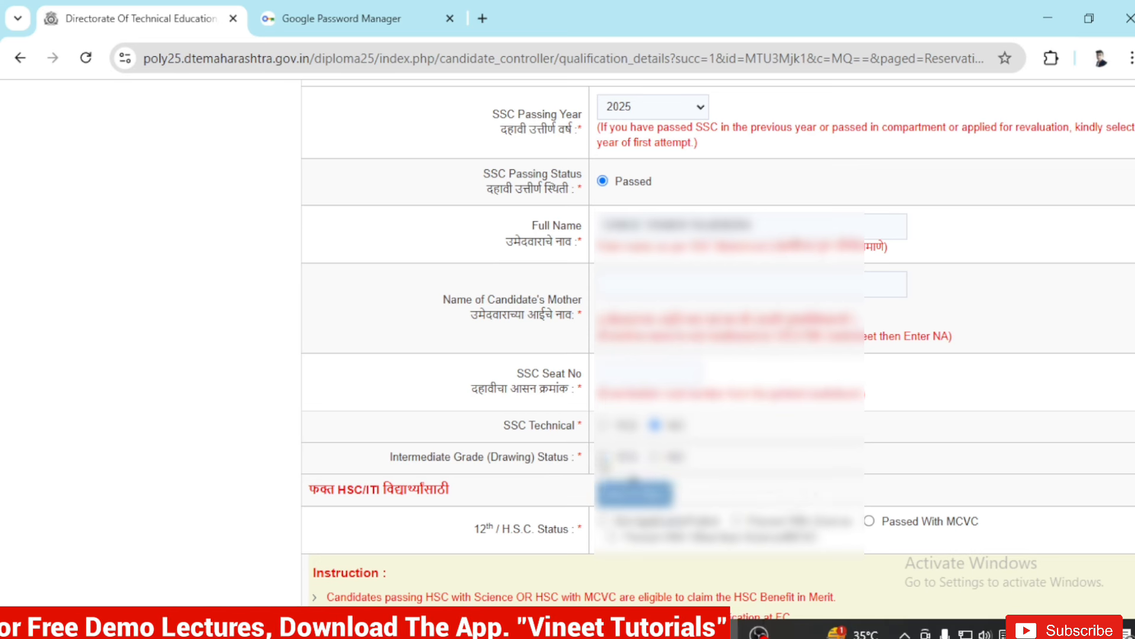
{"action": "left_click", "coordinate": [602, 456]}
{"action": "left_click", "coordinate": [656, 457]}
Set the 12th/H.S.C. status to Not Applicable/Failed and the ITI status to No, and review the qualification entries.
{"action": "scroll", "coordinate": [497, 387], "scroll_direction": "down", "scroll_amount": 3}
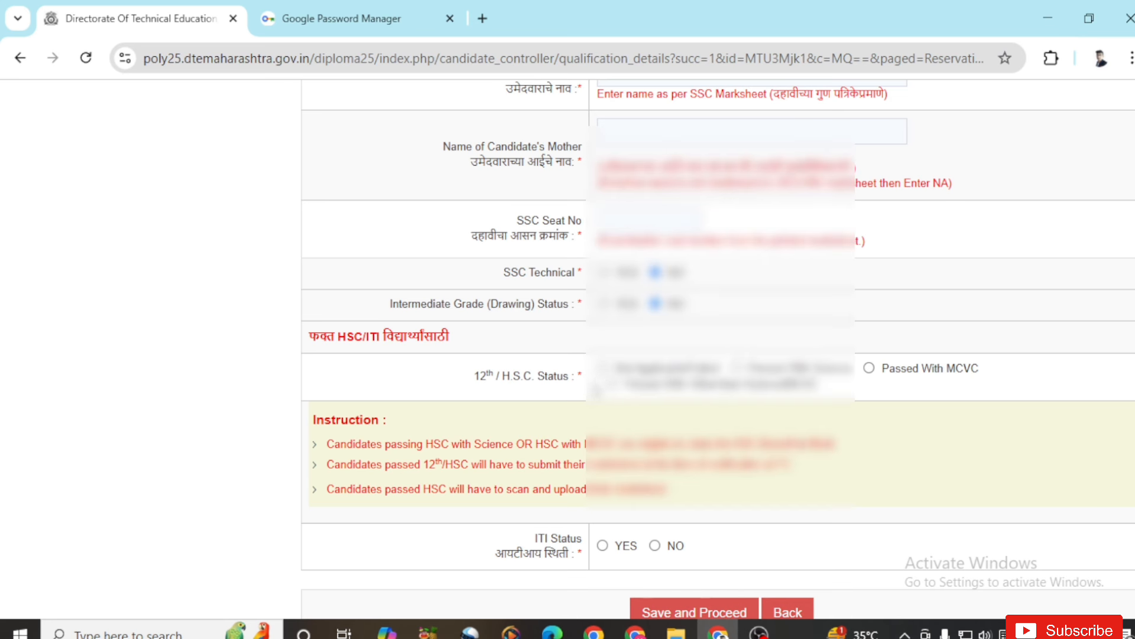
{"action": "left_click", "coordinate": [603, 368]}
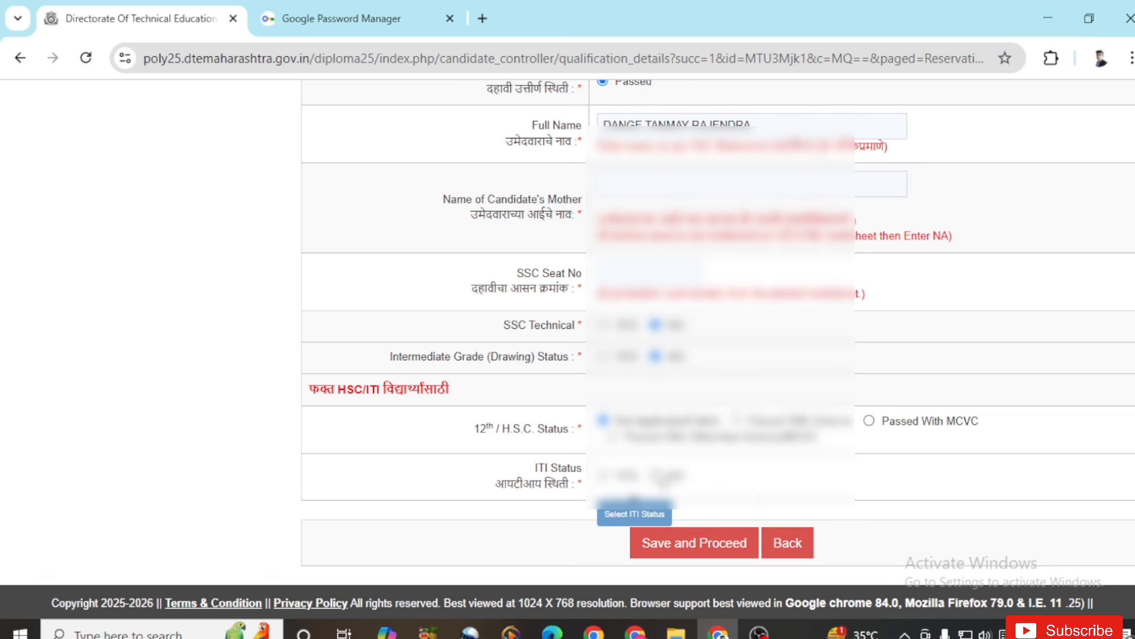
{"action": "scroll", "coordinate": [656, 476], "scroll_direction": "up", "scroll_amount": 3}
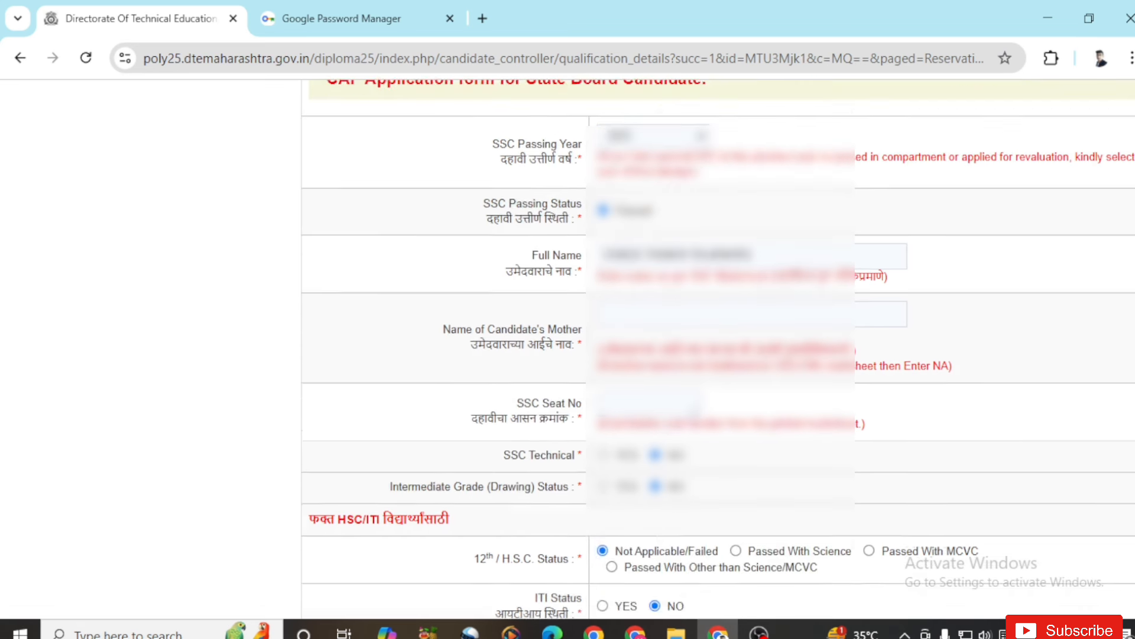
{"action": "scroll", "coordinate": [683, 511], "scroll_direction": "down", "scroll_amount": 3}
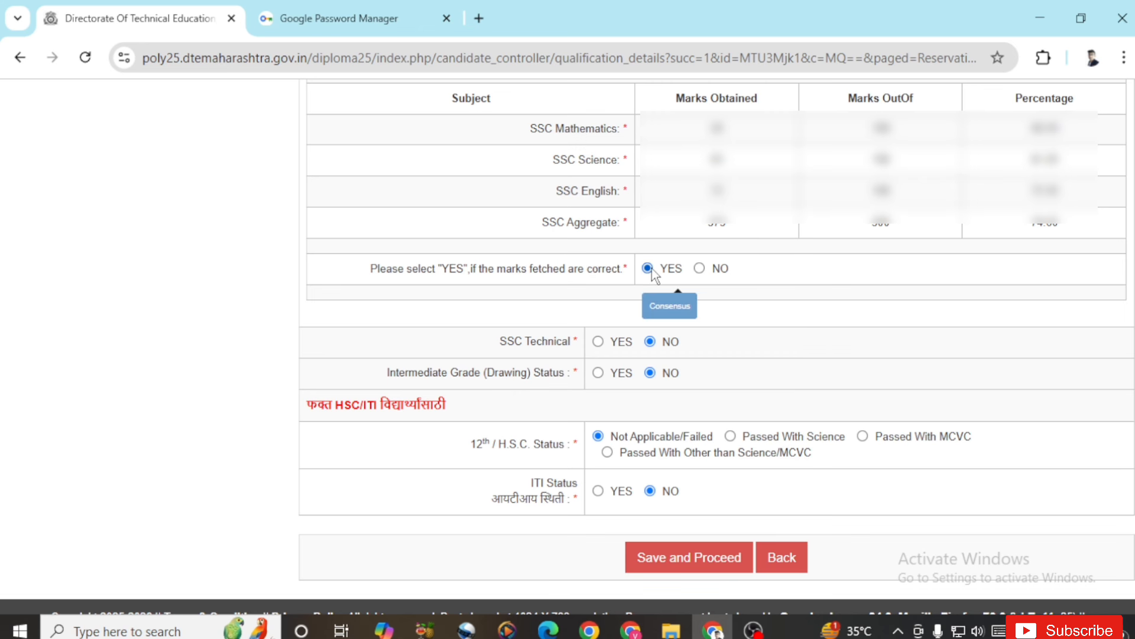
Answer YES that the fetched SSC marks are correct, and save the qualification details with confirmation.
{"action": "left_click", "coordinate": [700, 269]}
{"action": "left_click", "coordinate": [648, 269]}
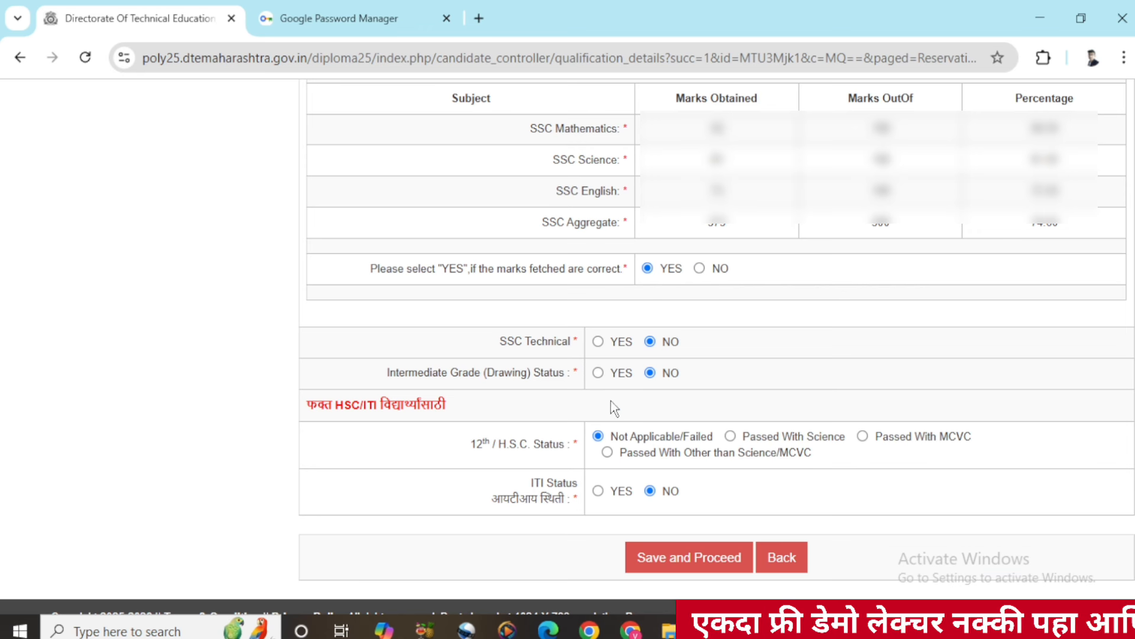
{"action": "scroll", "coordinate": [657, 408], "scroll_direction": "down", "scroll_amount": 1}
{"action": "left_click", "coordinate": [710, 538]}
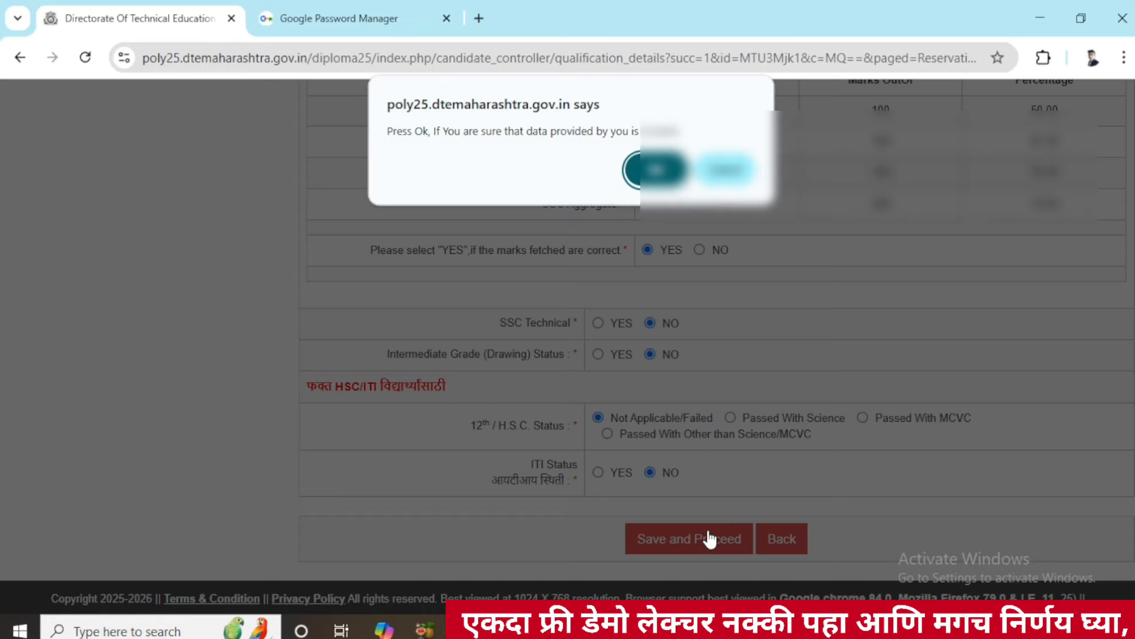
{"action": "left_click", "coordinate": [655, 170]}
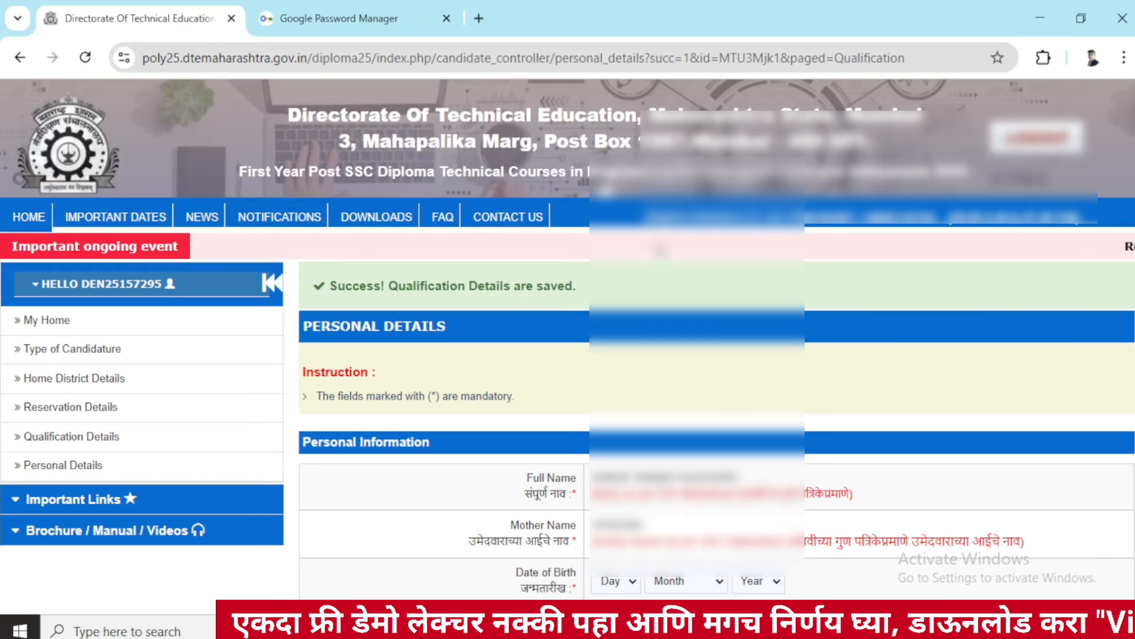
Set the annual family income to 15,001 - 50,000 and the religion to Hindu in the personal details.
{"action": "scroll", "coordinate": [643, 305], "scroll_direction": "down", "scroll_amount": 6}
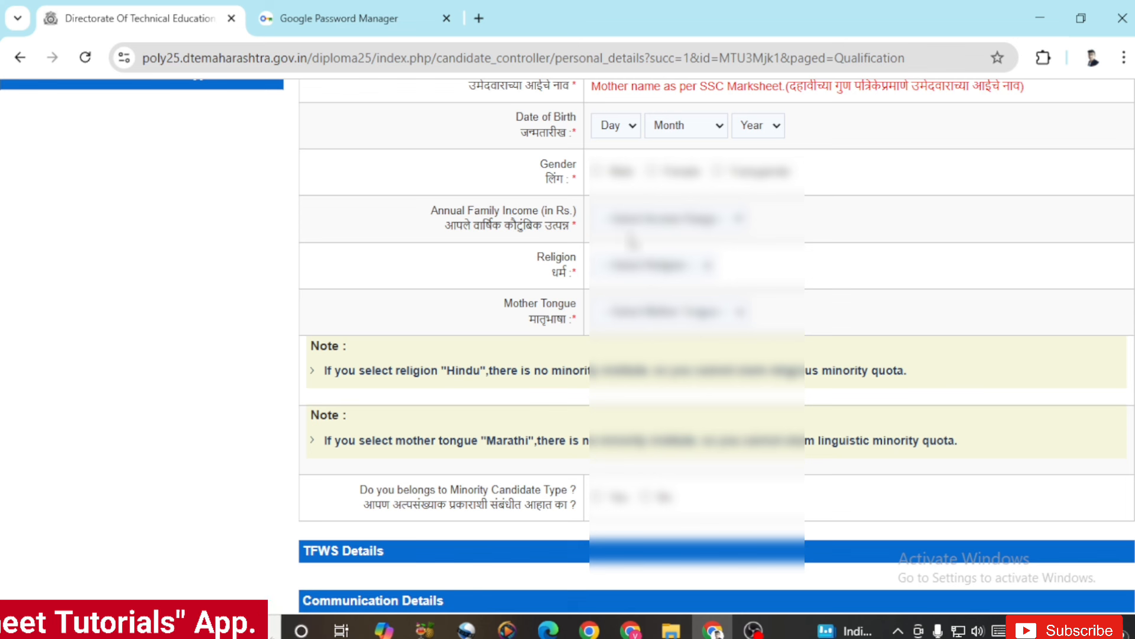
{"action": "left_click", "coordinate": [675, 218]}
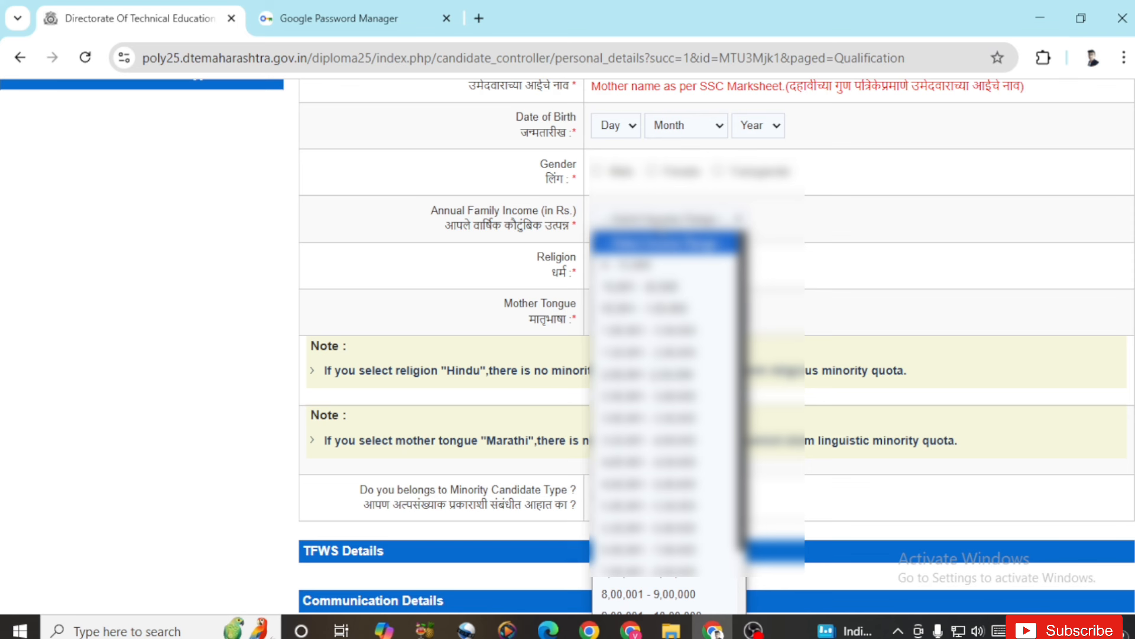
{"action": "left_click", "coordinate": [670, 287]}
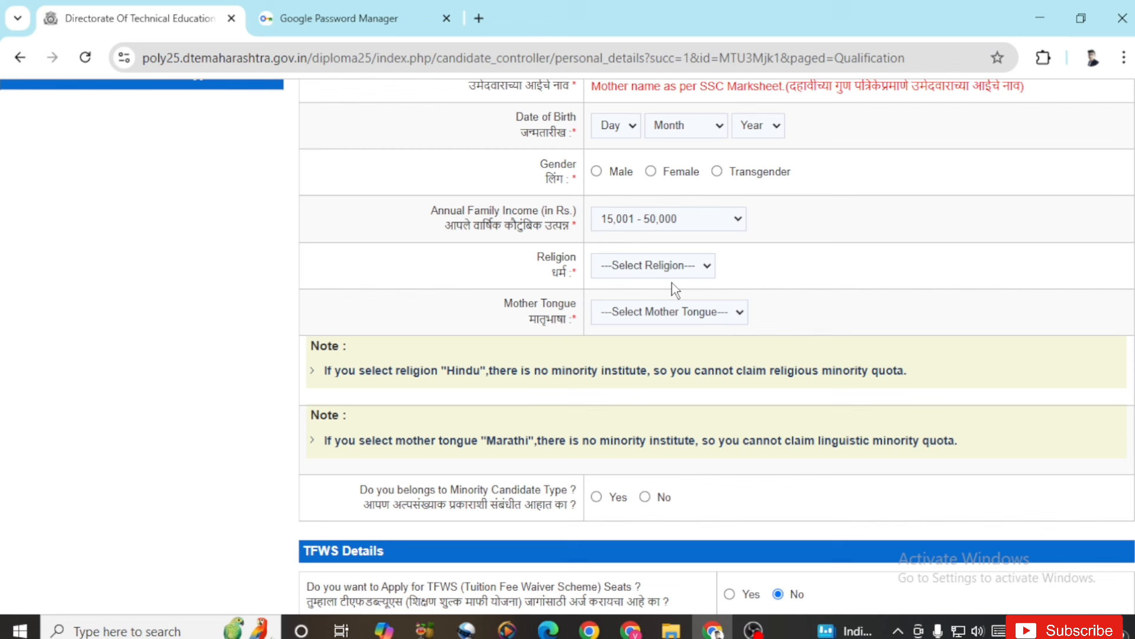
{"action": "left_click", "coordinate": [636, 273]}
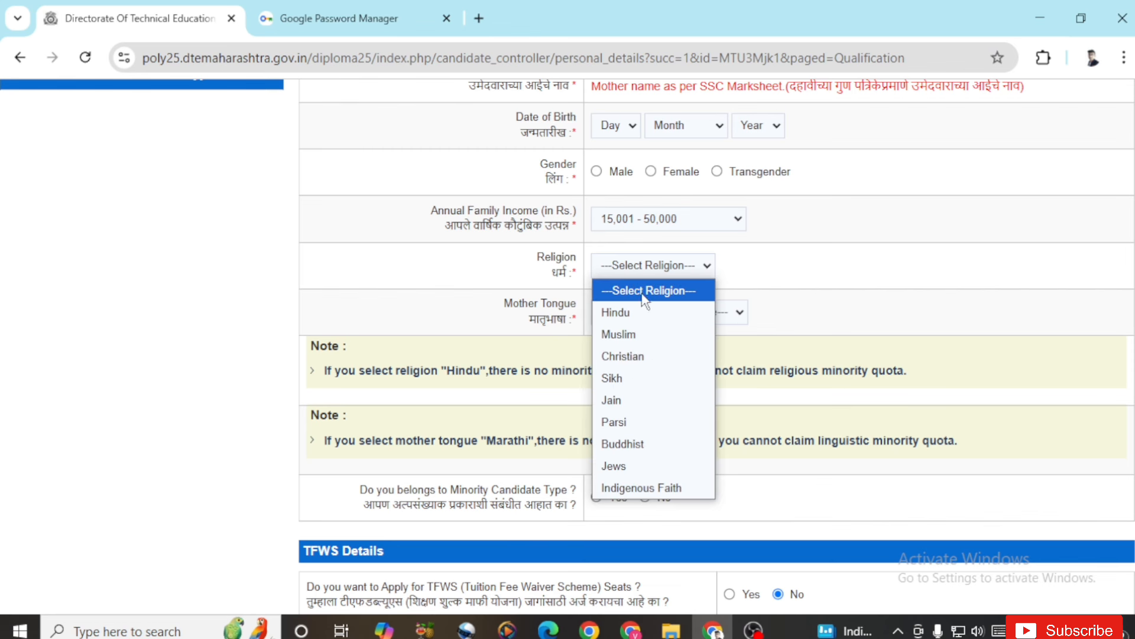
{"action": "left_click", "coordinate": [648, 314]}
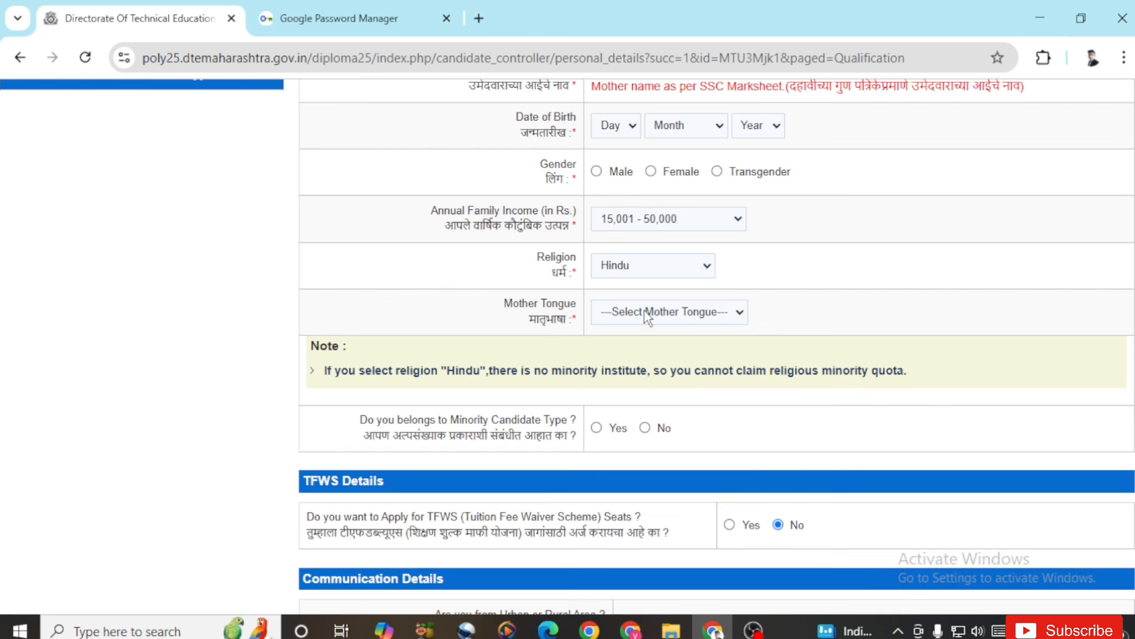
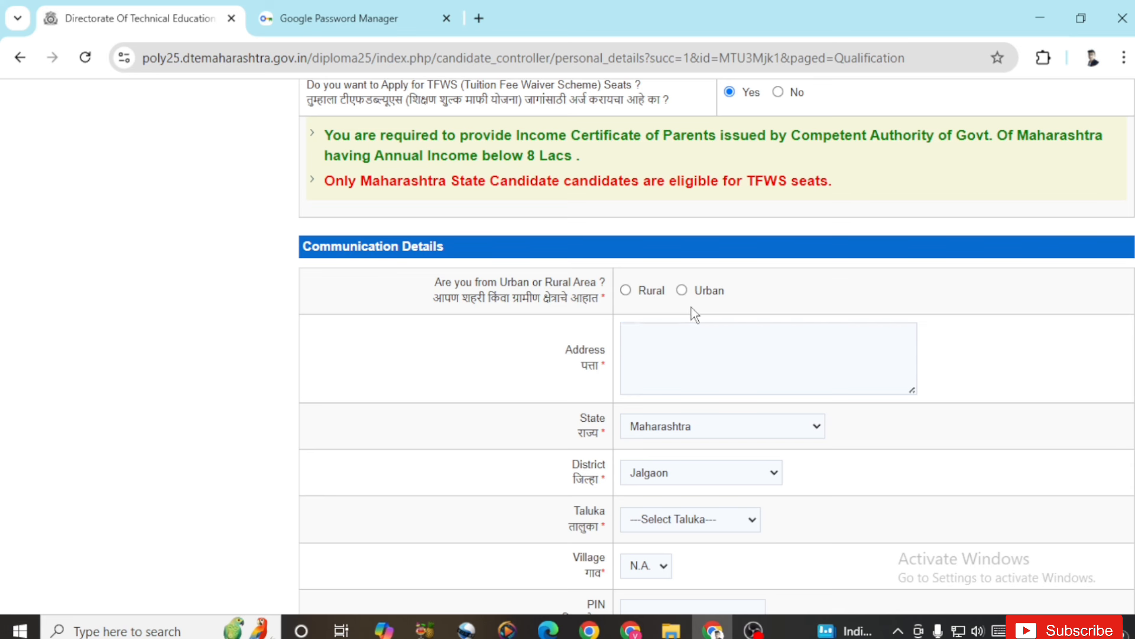
Mark the candidate's area as Urban in the communication details, and review the address and contact fields.
{"action": "left_click", "coordinate": [682, 290]}
{"action": "left_click", "coordinate": [748, 373]}
{"action": "scroll", "coordinate": [717, 365], "scroll_direction": "down", "scroll_amount": 2}
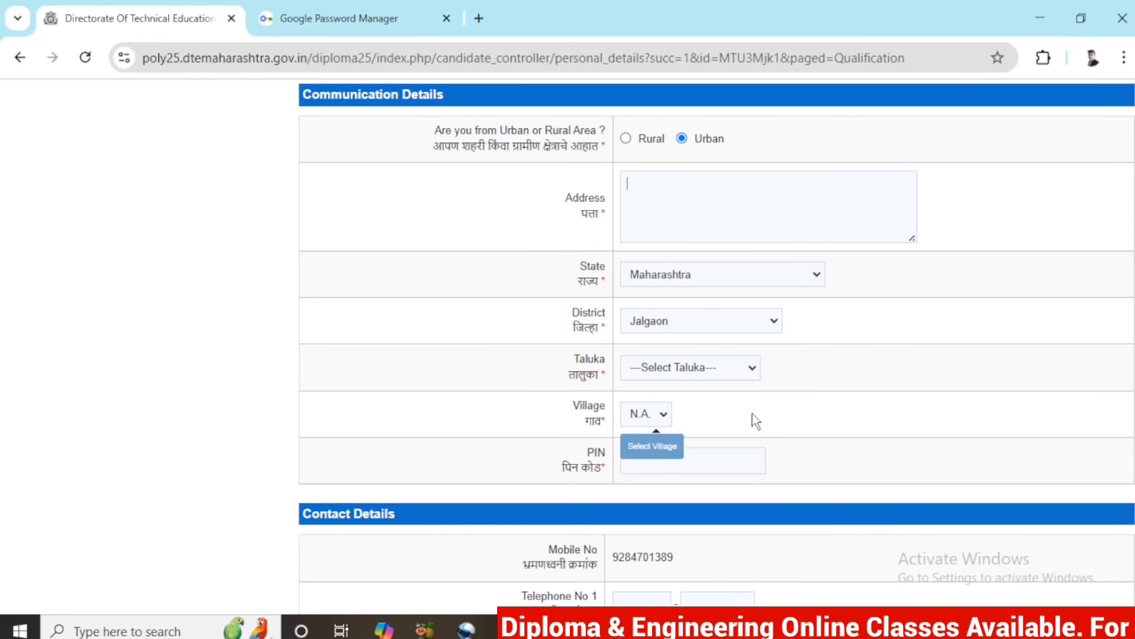
{"action": "scroll", "coordinate": [732, 463], "scroll_direction": "down", "scroll_amount": 3}
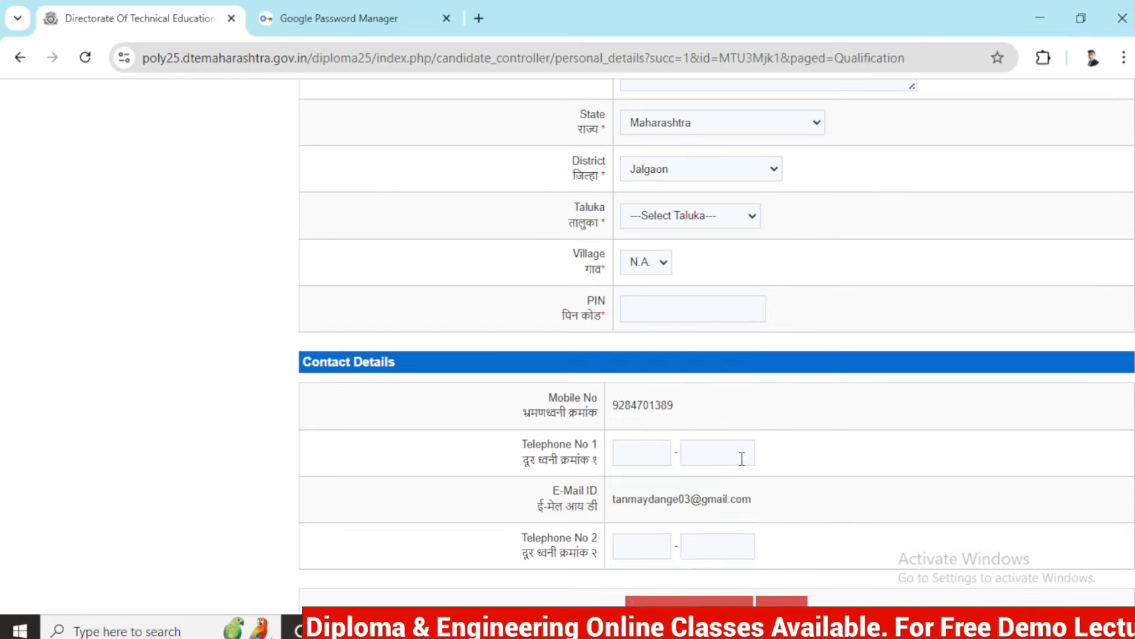
{"action": "scroll", "coordinate": [700, 418], "scroll_direction": "up", "scroll_amount": 3}
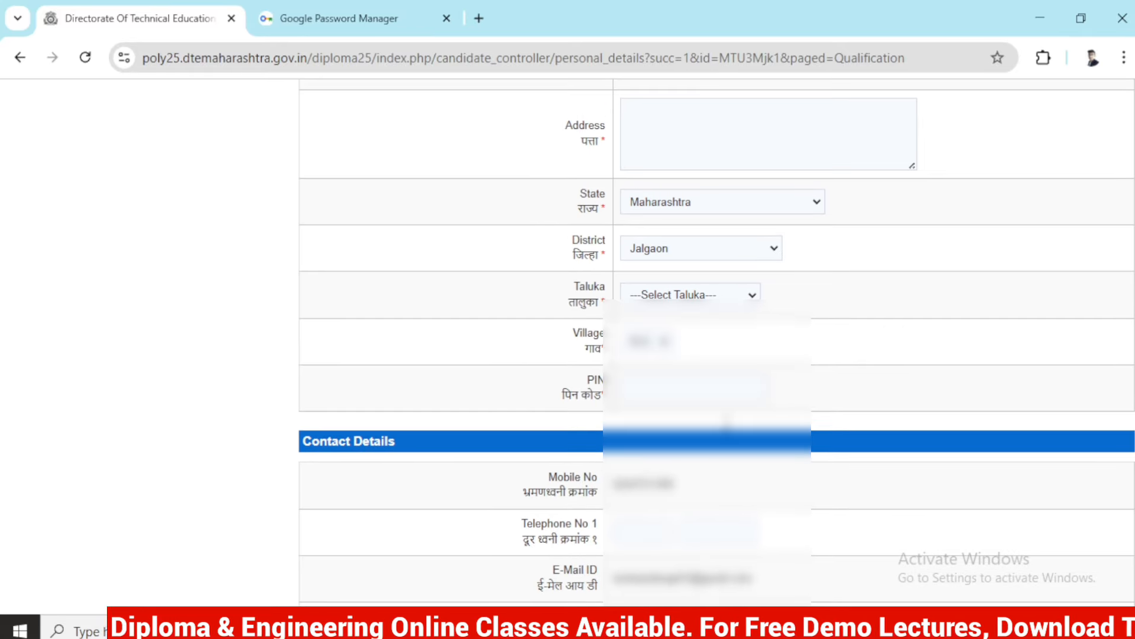
{"action": "scroll", "coordinate": [700, 417], "scroll_direction": "up", "scroll_amount": 3}
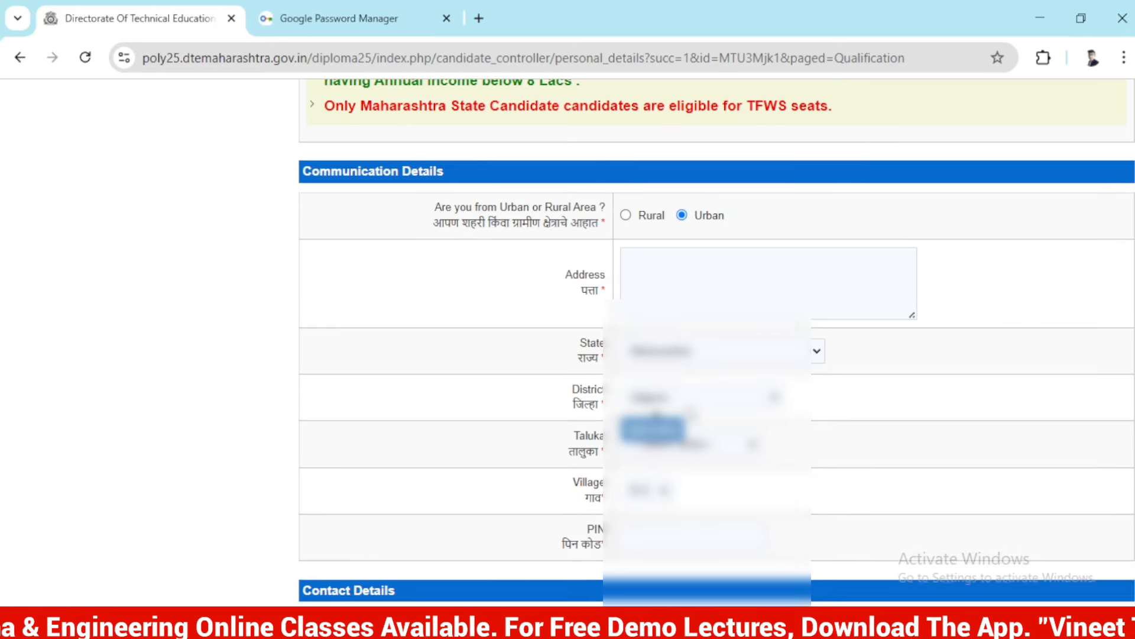
{"action": "scroll", "coordinate": [701, 417], "scroll_direction": "down", "scroll_amount": 5}
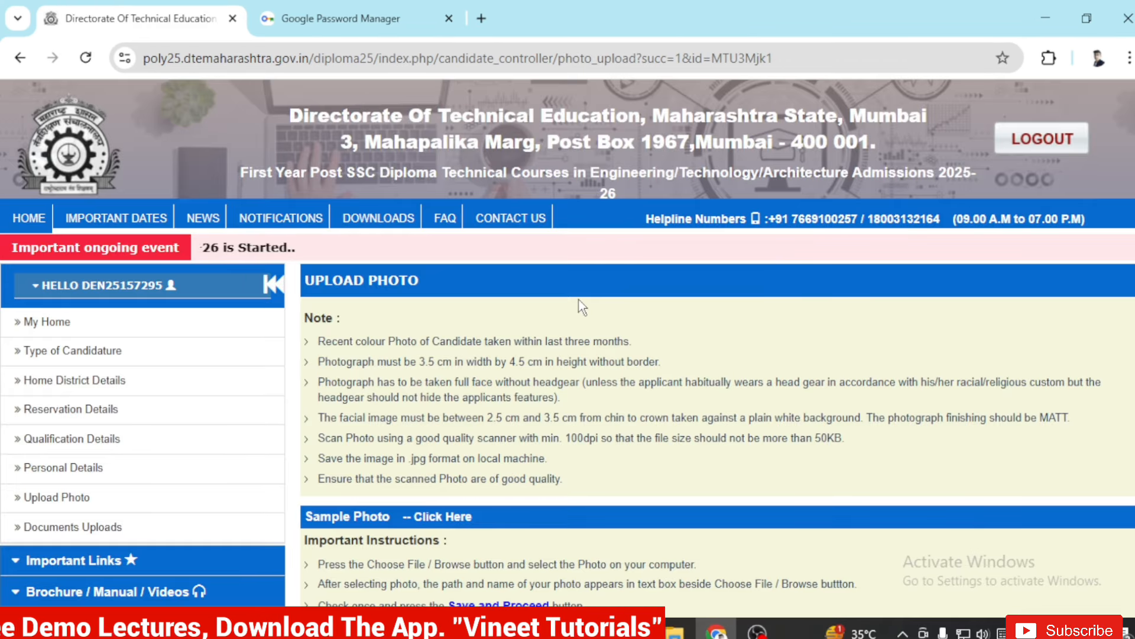
Choose the Photo with sign image from the candidate's folder on the Desktop as the application photo.
{"action": "scroll", "coordinate": [587, 381], "scroll_direction": "down", "scroll_amount": 1}
{"action": "scroll", "coordinate": [588, 381], "scroll_direction": "down", "scroll_amount": 4}
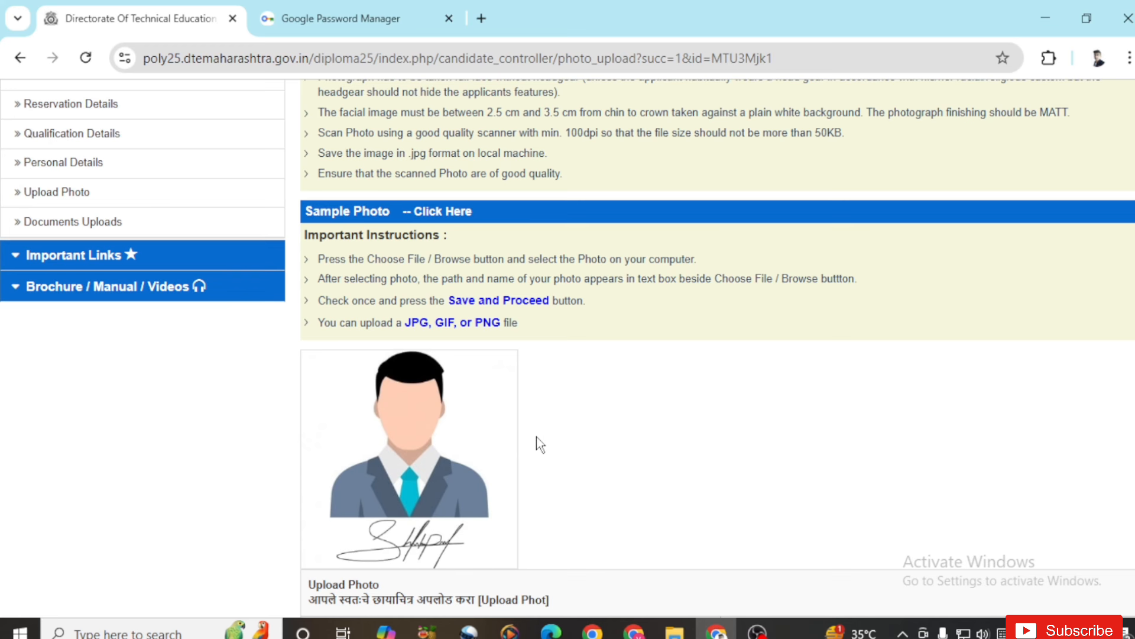
{"action": "scroll", "coordinate": [537, 440], "scroll_direction": "down", "scroll_amount": 3}
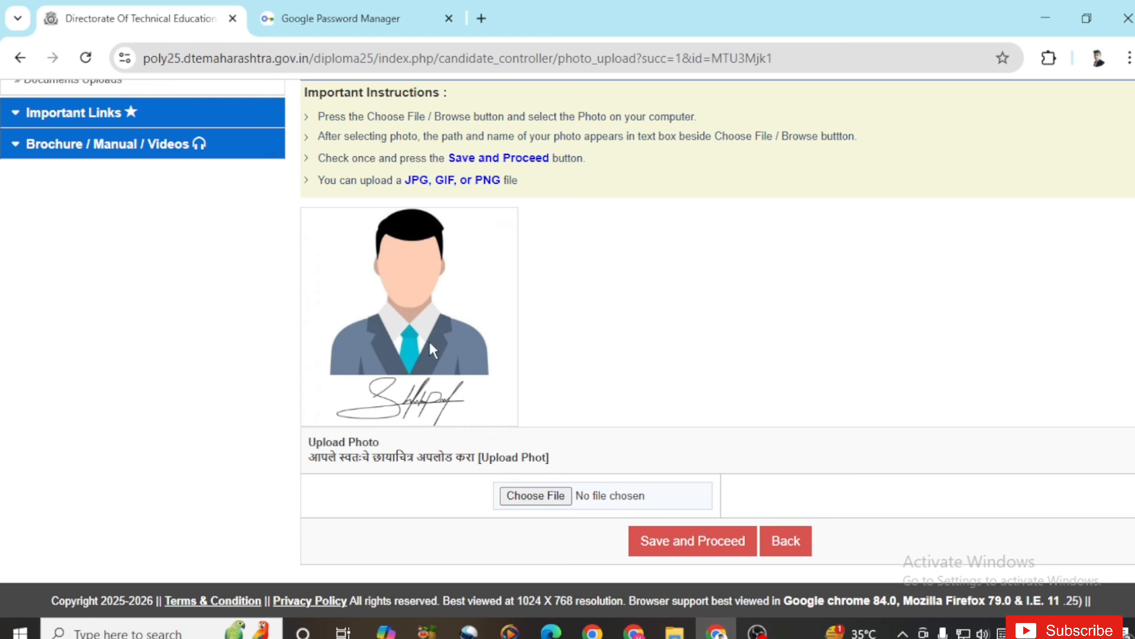
{"action": "scroll", "coordinate": [450, 346], "scroll_direction": "up", "scroll_amount": 3}
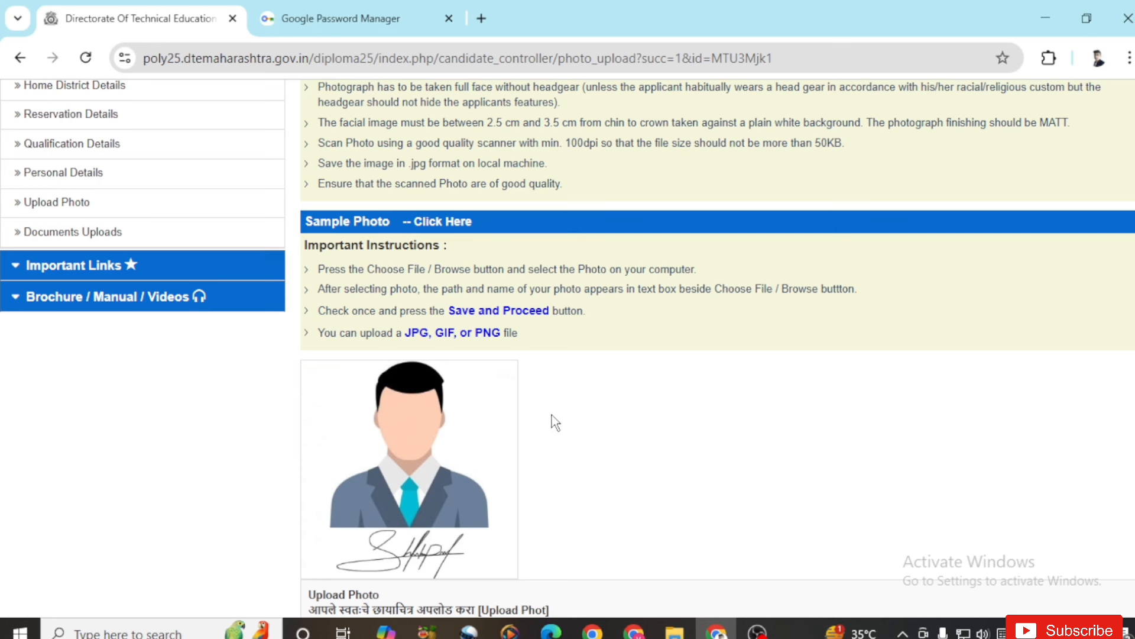
{"action": "scroll", "coordinate": [558, 426], "scroll_direction": "down", "scroll_amount": 2}
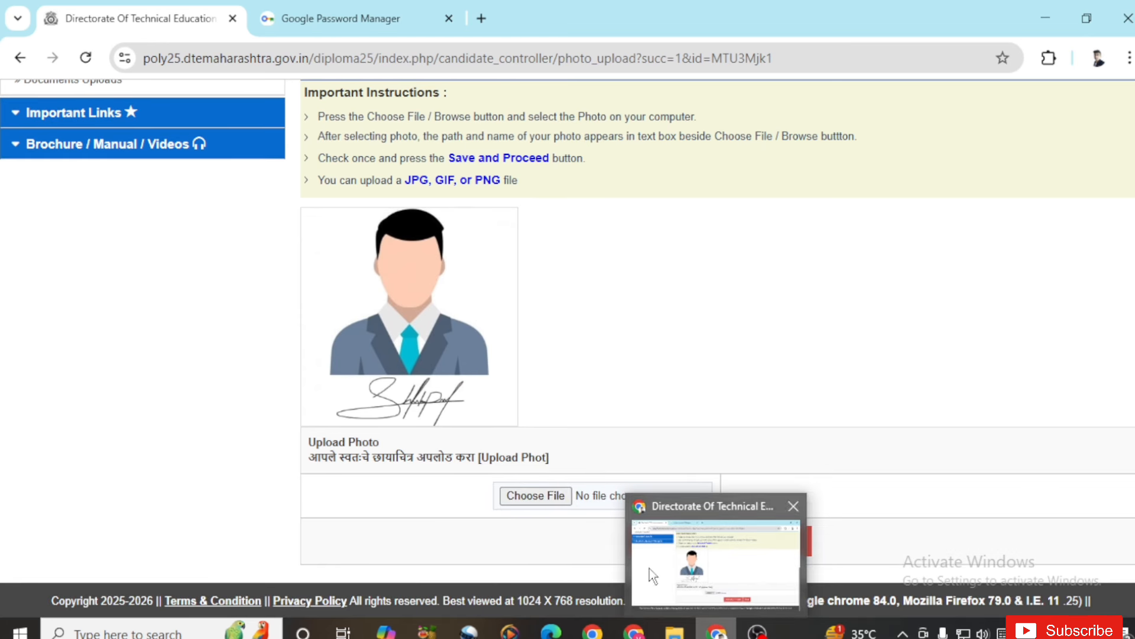
{"action": "left_click", "coordinate": [536, 494]}
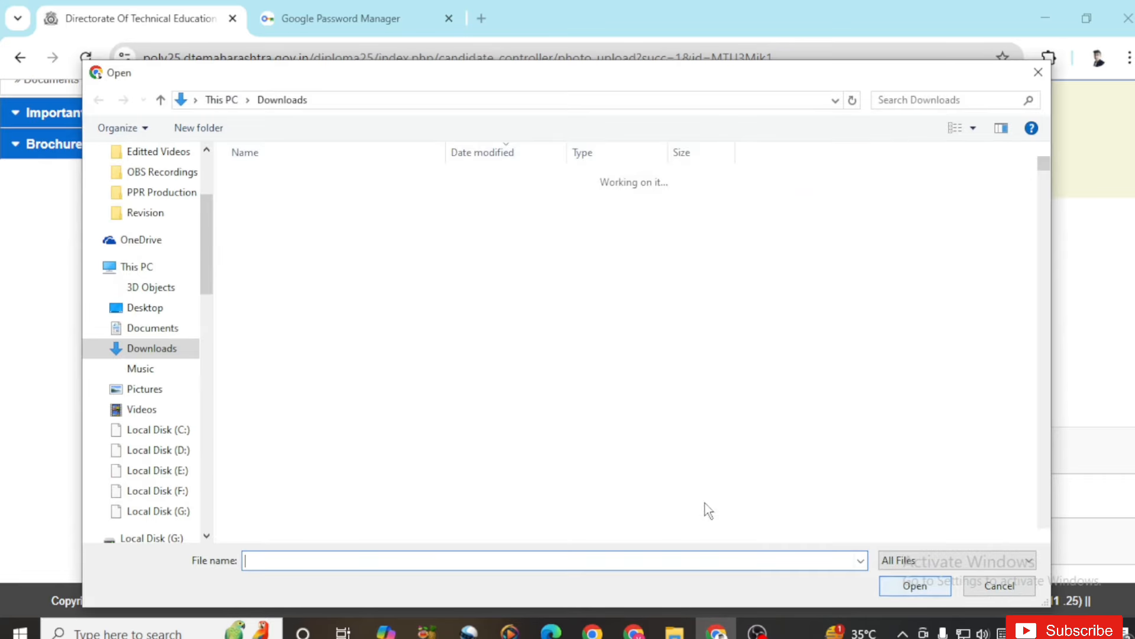
{"action": "scroll", "coordinate": [154, 269], "scroll_direction": "up", "scroll_amount": 3}
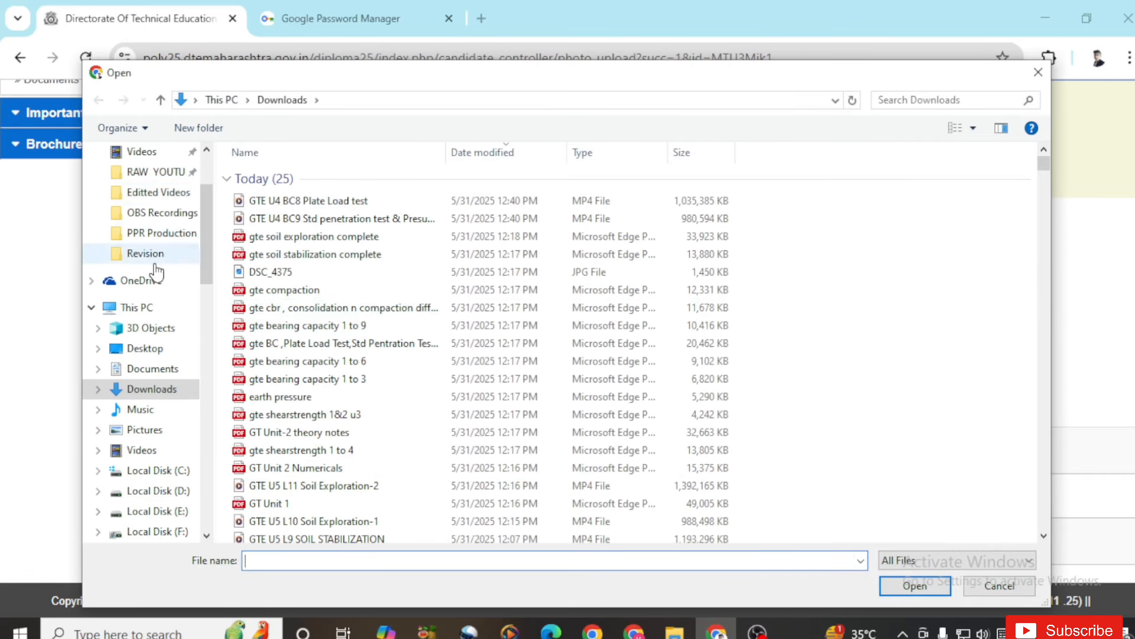
{"action": "left_click", "coordinate": [148, 185]}
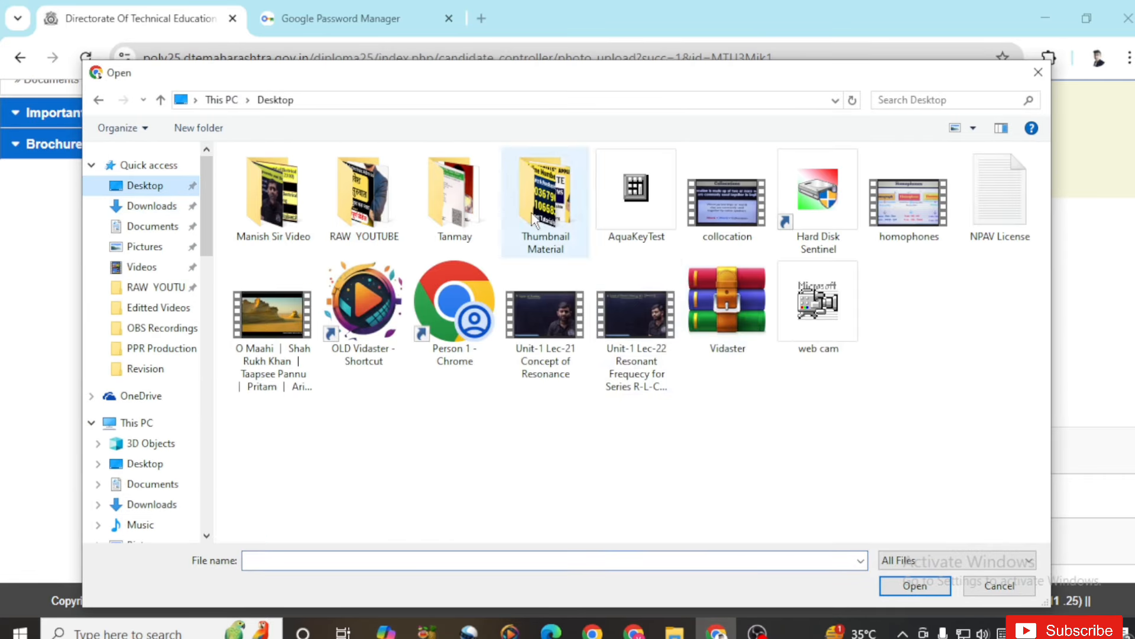
{"action": "double_click", "coordinate": [467, 207]}
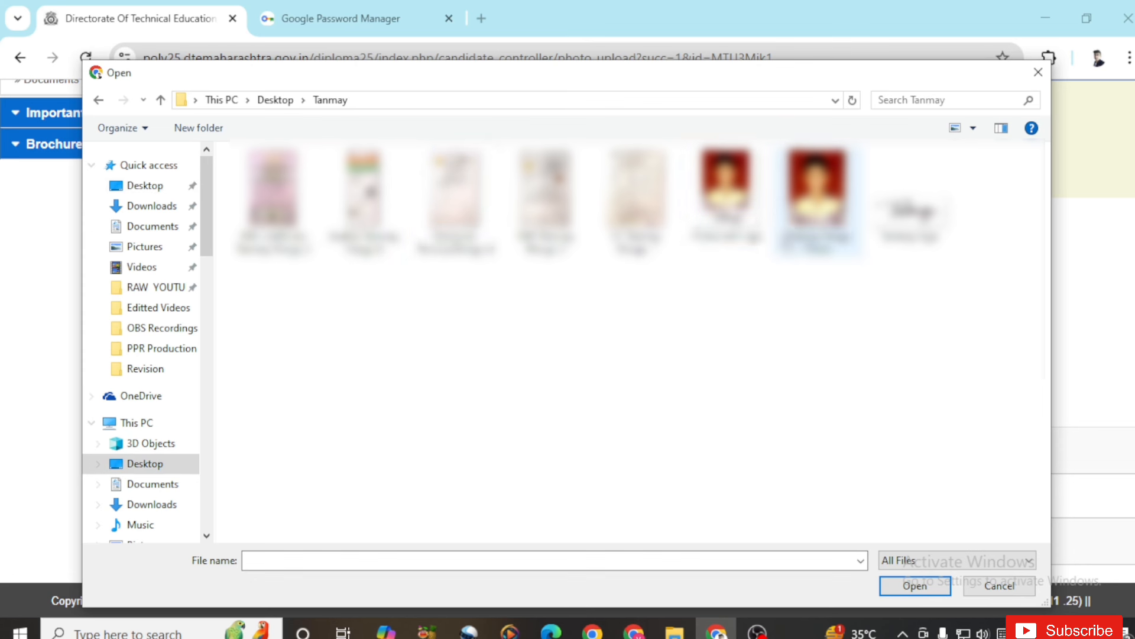
{"action": "left_click", "coordinate": [726, 195]}
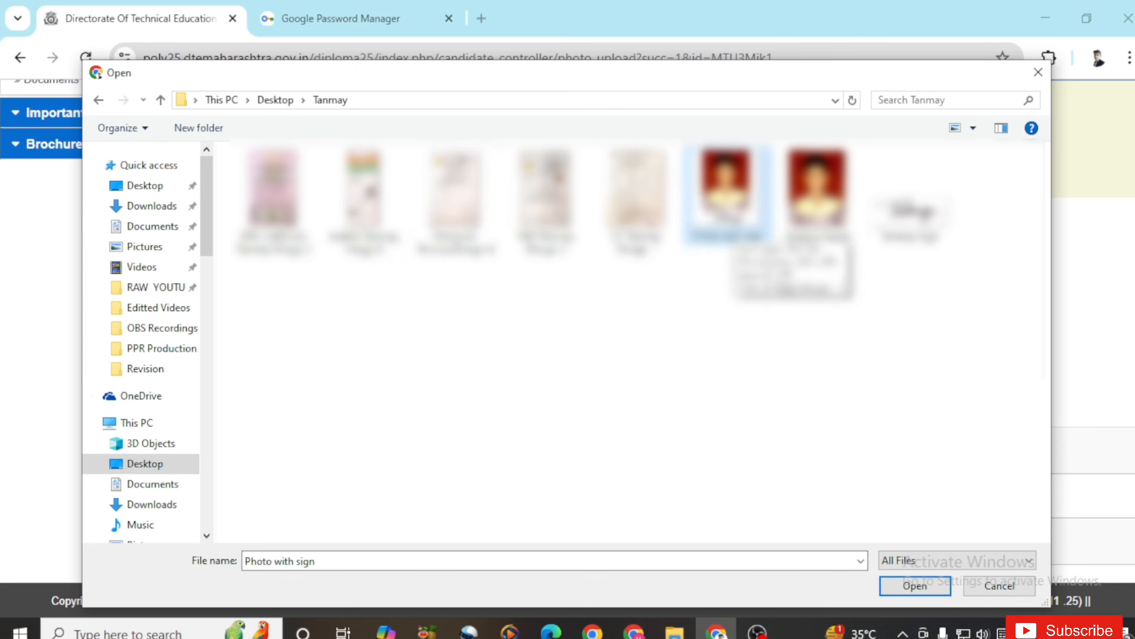
{"action": "left_click", "coordinate": [905, 585]}
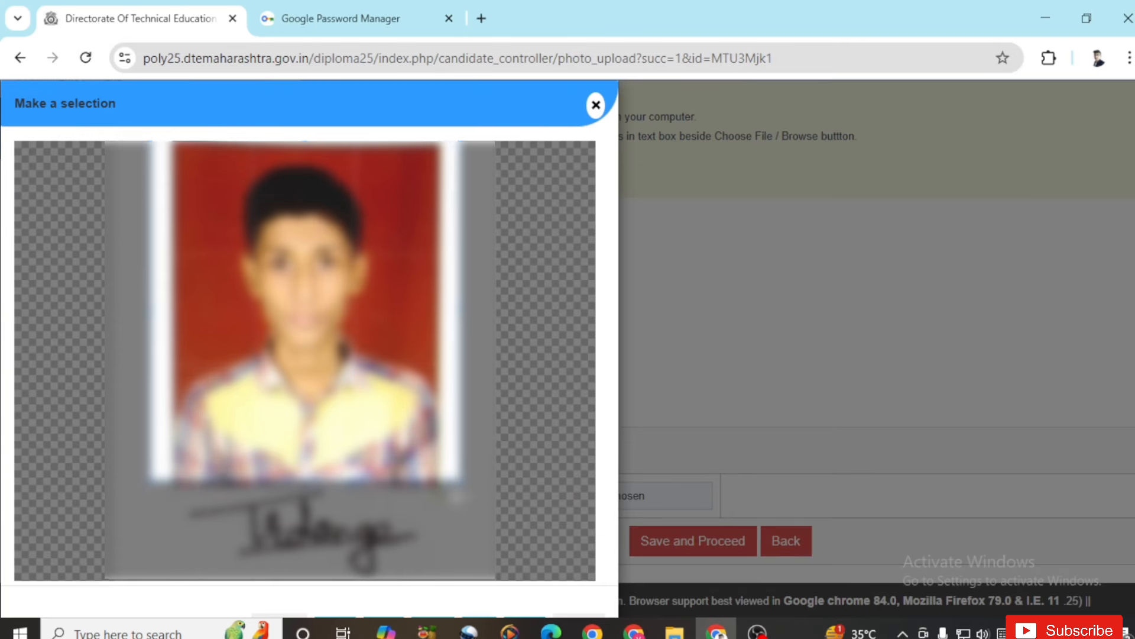
Fit the full photo and signature inside the crop frame, save the crop, and save the photo upload with confirmation.
{"action": "left_click_drag", "start_coordinate": [479, 484], "coordinate": [450, 467]}
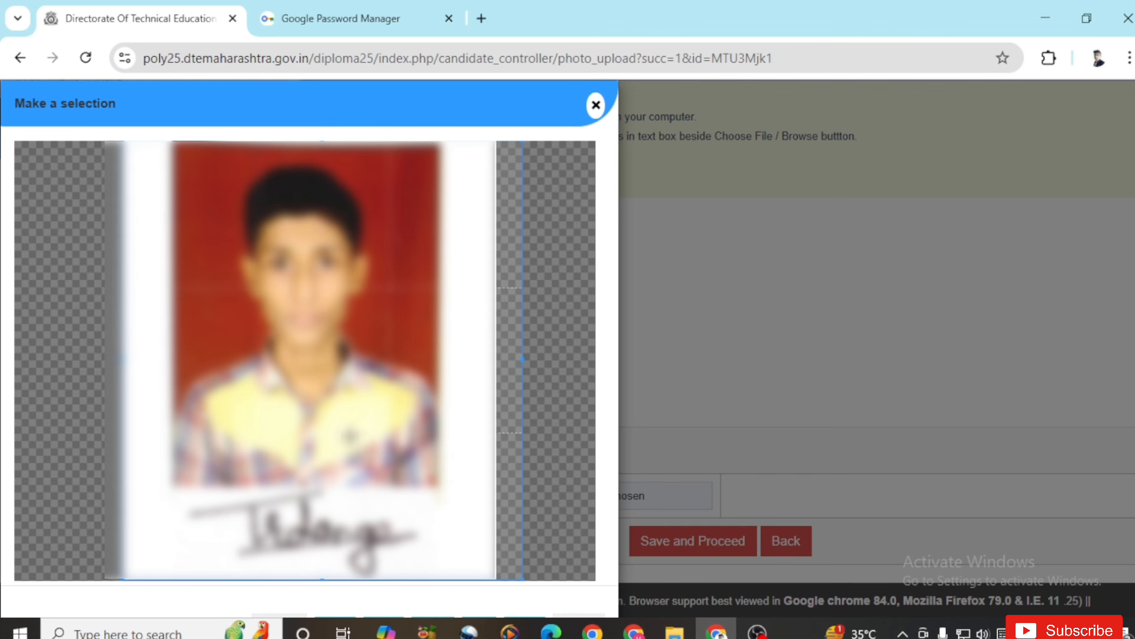
{"action": "scroll", "coordinate": [429, 343], "scroll_direction": "down", "scroll_amount": 2}
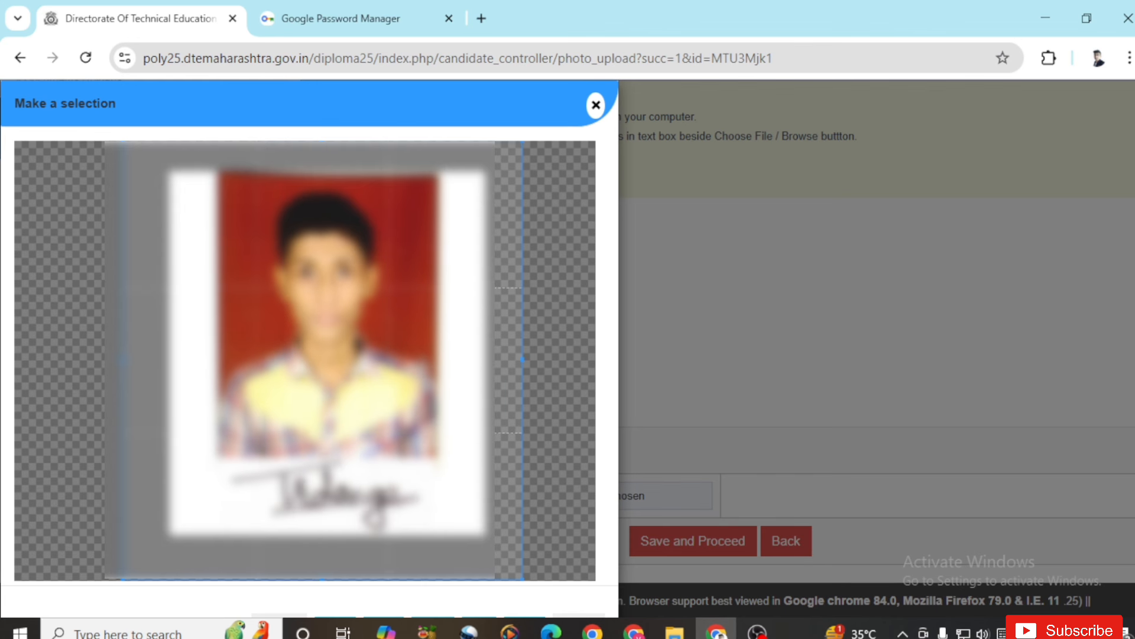
{"action": "scroll", "coordinate": [523, 569], "scroll_direction": "down", "scroll_amount": 1}
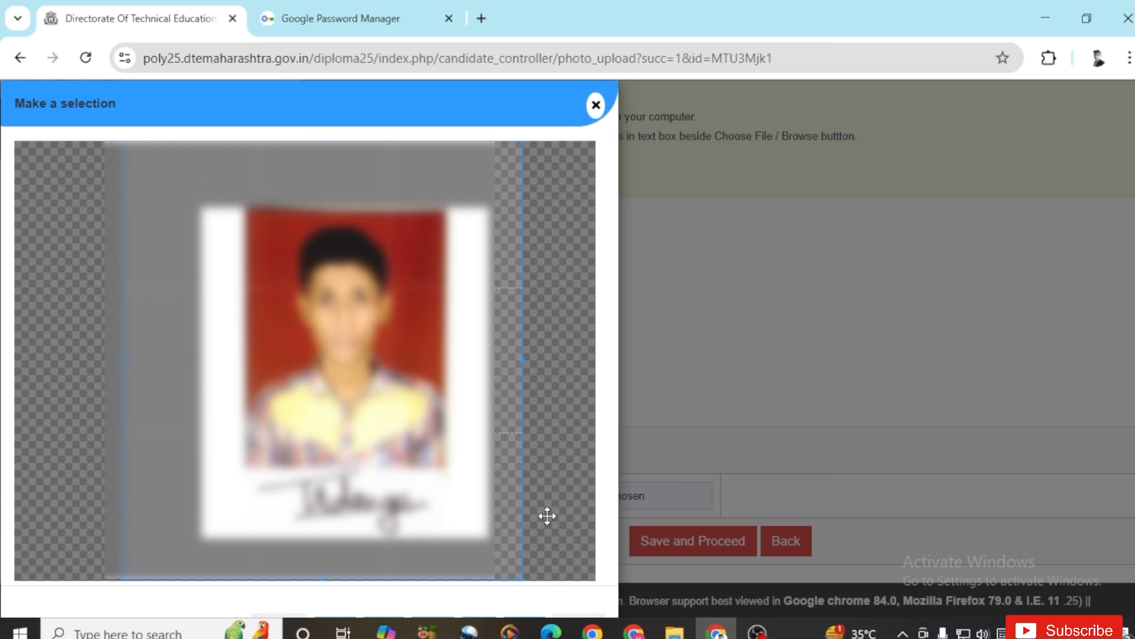
{"action": "scroll", "coordinate": [361, 609], "scroll_direction": "down", "scroll_amount": 1}
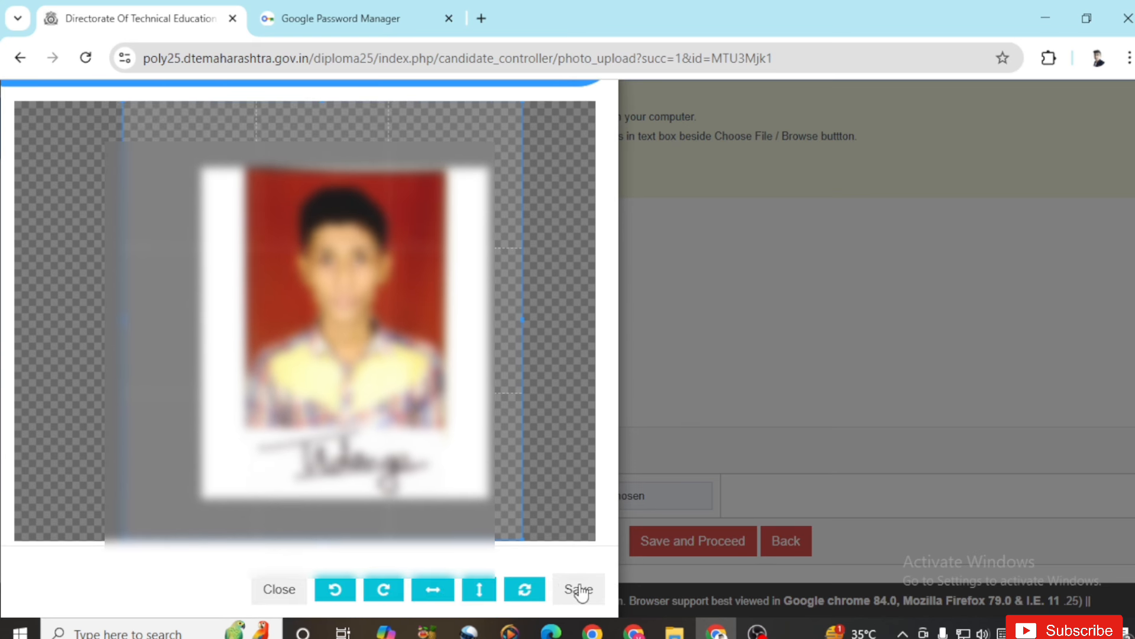
{"action": "left_click", "coordinate": [579, 589]}
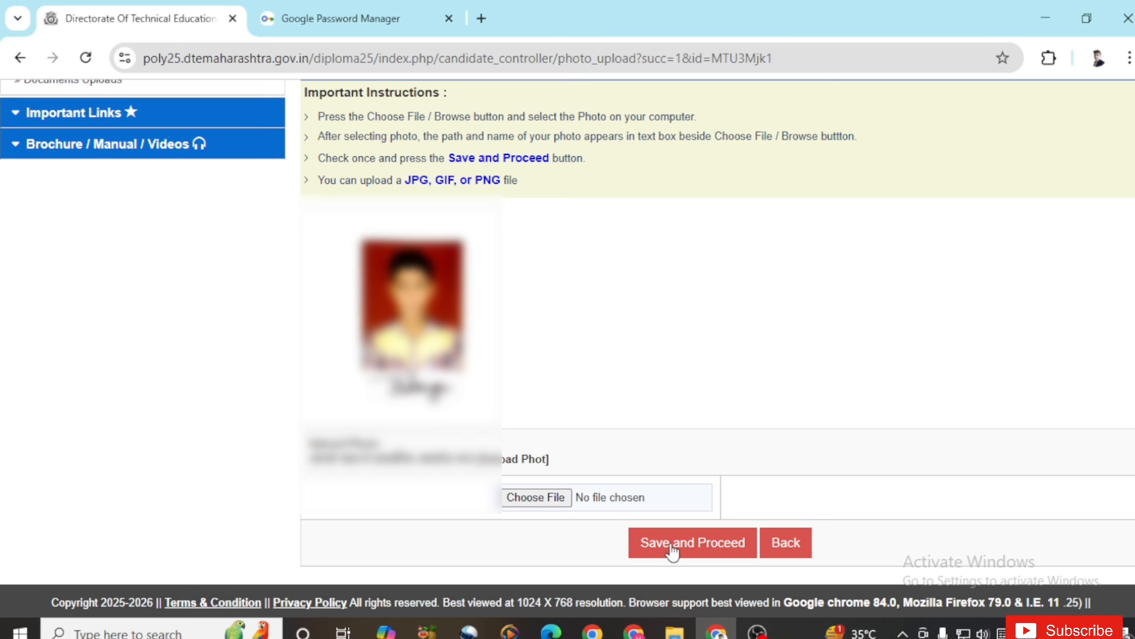
{"action": "left_click", "coordinate": [700, 542]}
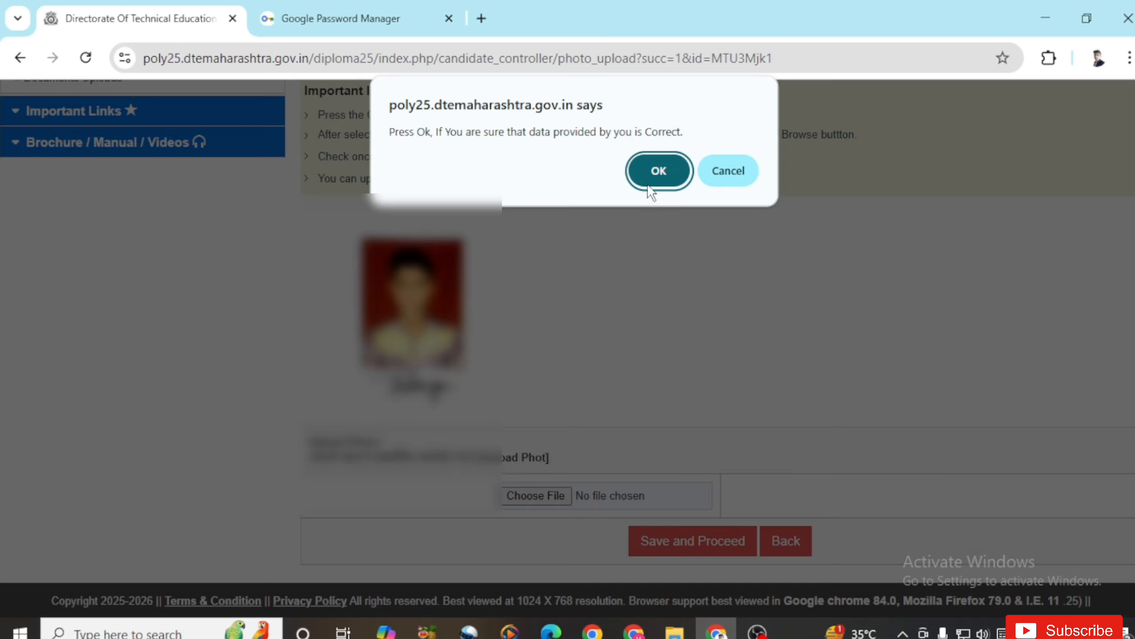
{"action": "left_click", "coordinate": [656, 171]}
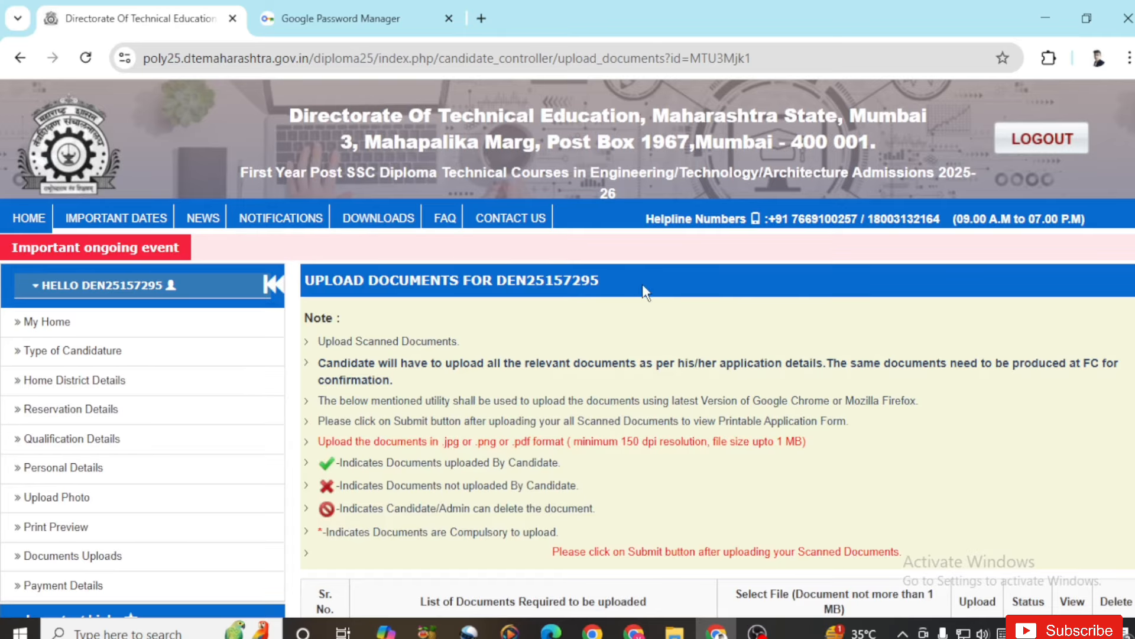
Upload the candidate's 10th certificate file as the SSC Statement of Marks document, and view the uploaded copy.
{"action": "scroll", "coordinate": [651, 302], "scroll_direction": "down", "scroll_amount": 3}
{"action": "scroll", "coordinate": [678, 342], "scroll_direction": "down", "scroll_amount": 3}
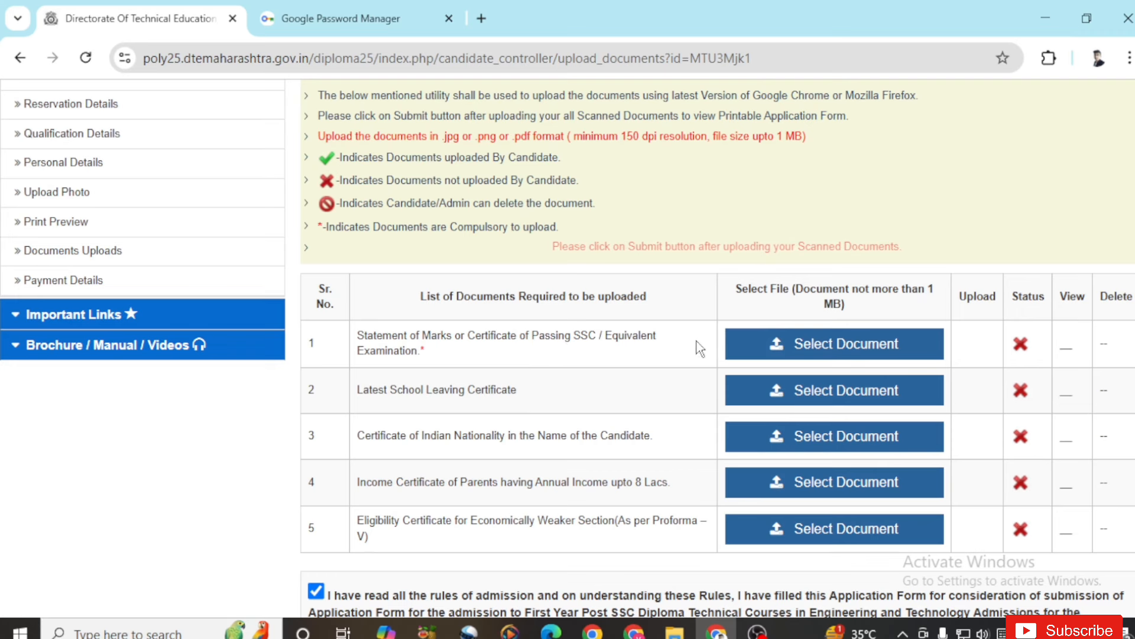
{"action": "left_click", "coordinate": [827, 352]}
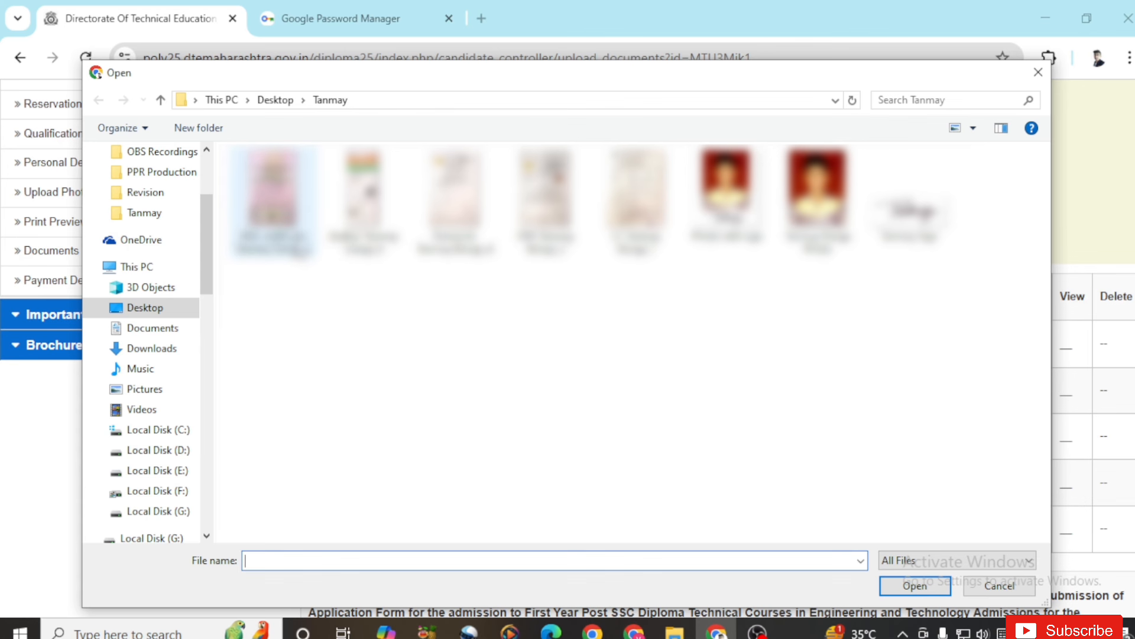
{"action": "left_click", "coordinate": [300, 255]}
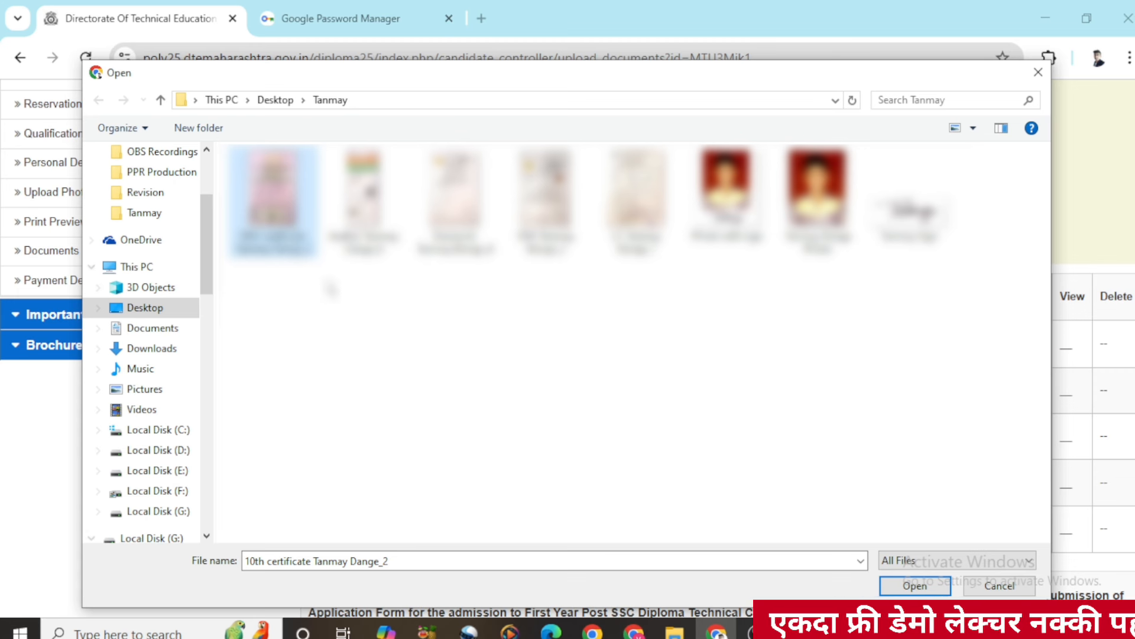
{"action": "left_click", "coordinate": [914, 585]}
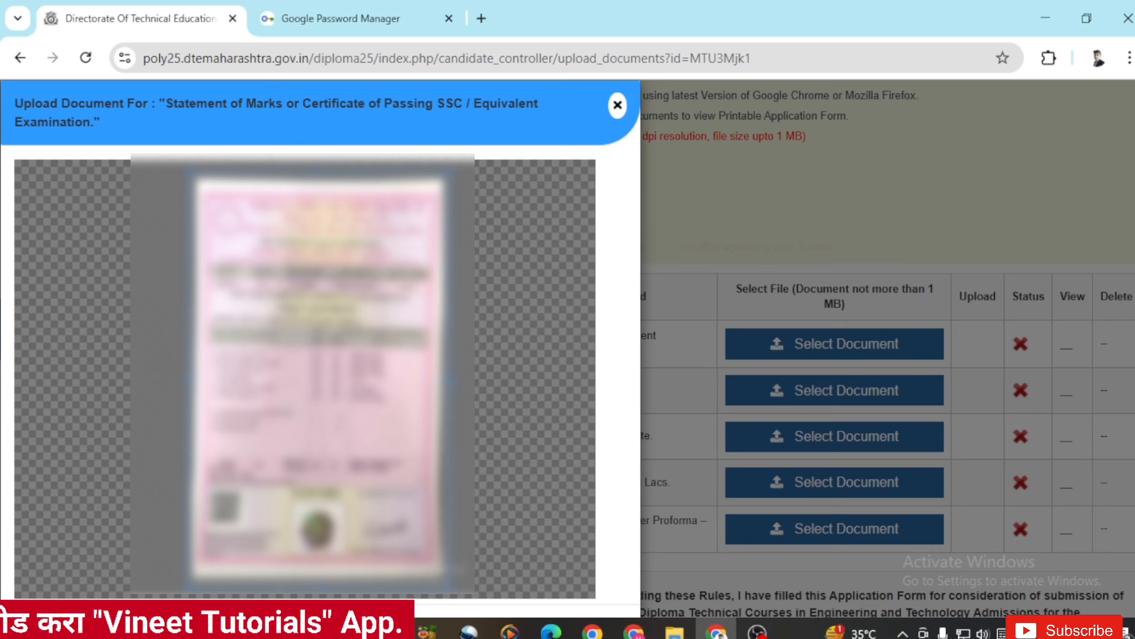
{"action": "scroll", "coordinate": [623, 531], "scroll_direction": "down", "scroll_amount": 1}
{"action": "scroll", "coordinate": [623, 531], "scroll_direction": "down", "scroll_amount": 1}
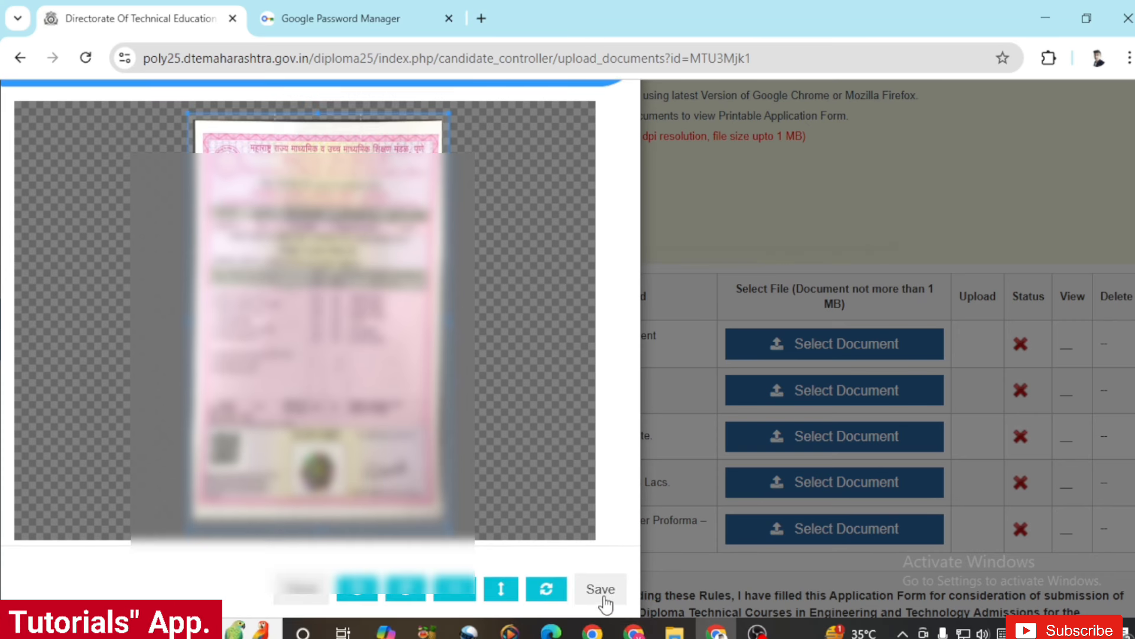
{"action": "left_click", "coordinate": [621, 587]}
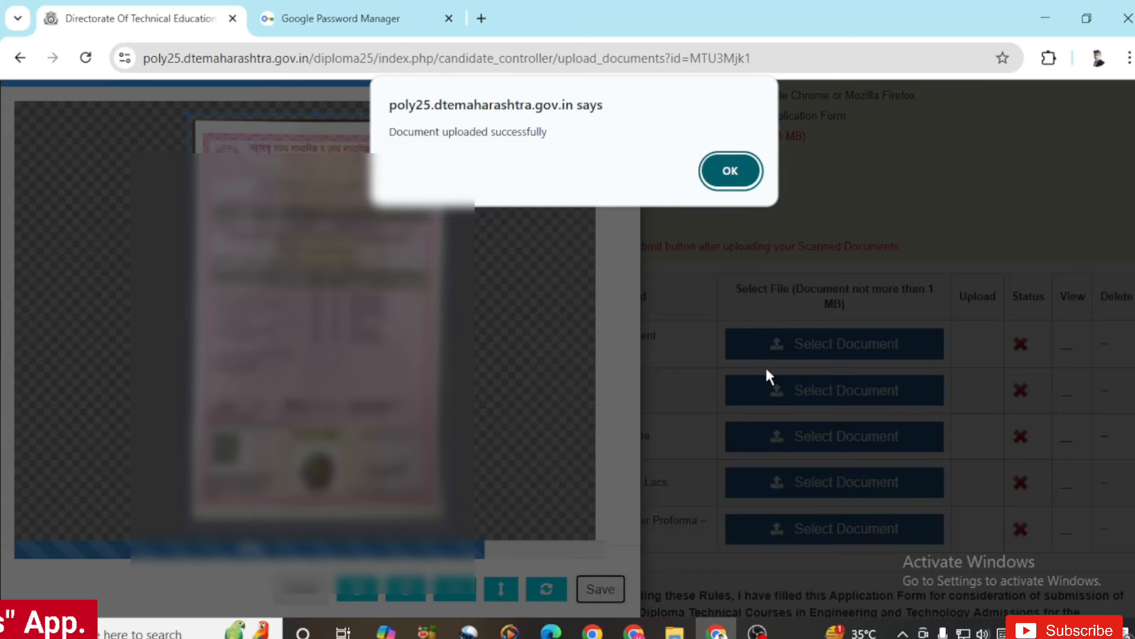
{"action": "left_click", "coordinate": [732, 168]}
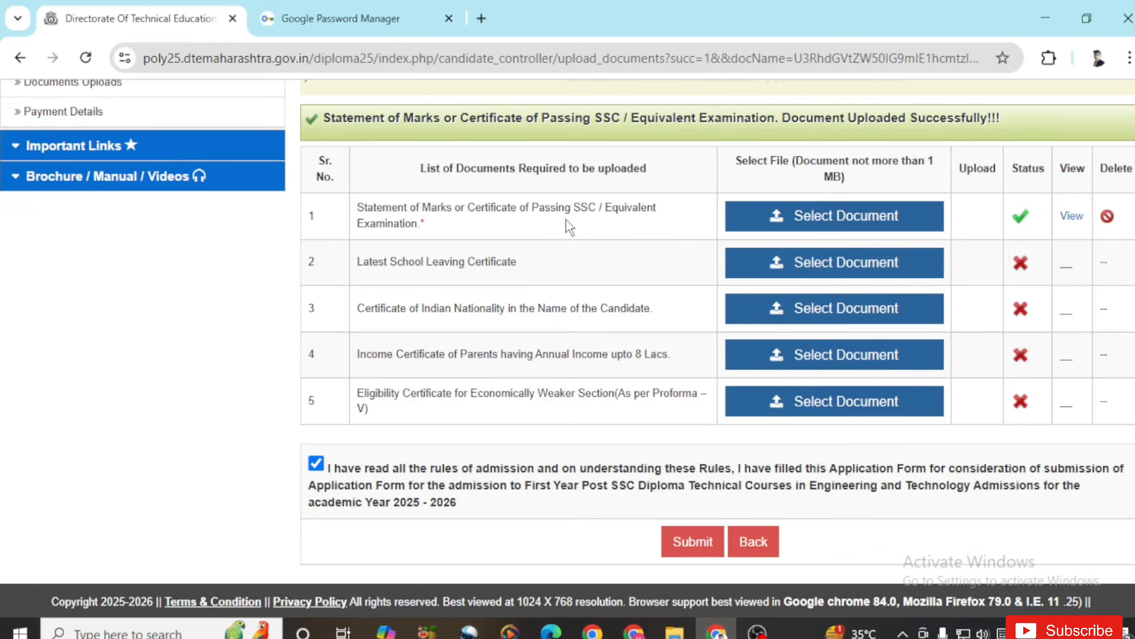
{"action": "left_click", "coordinate": [1070, 217]}
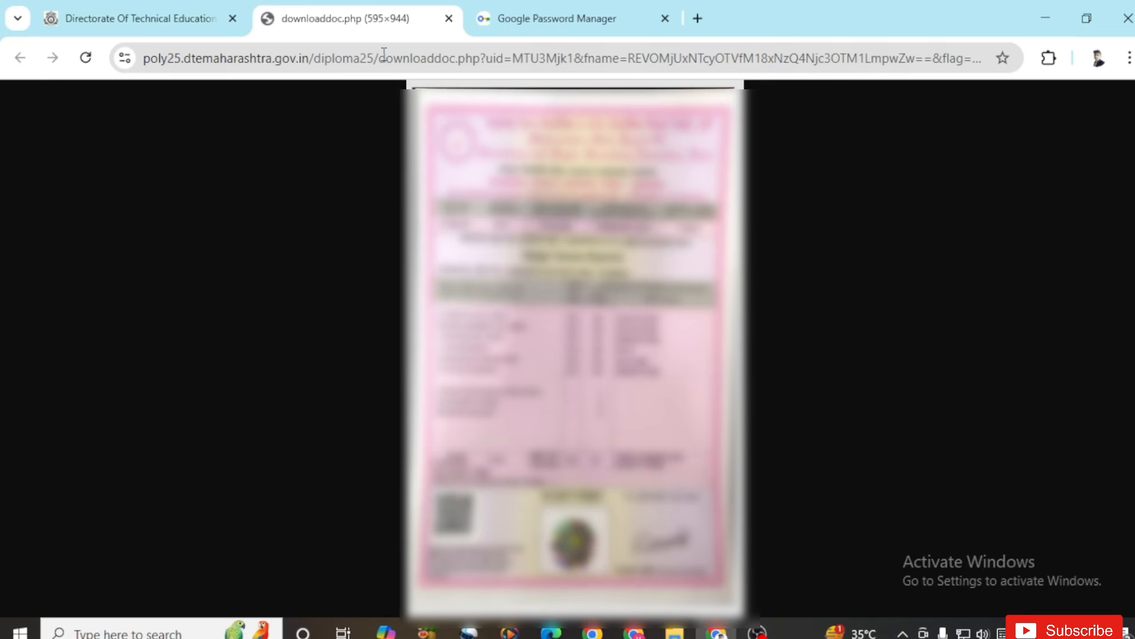
{"action": "left_click", "coordinate": [117, 14]}
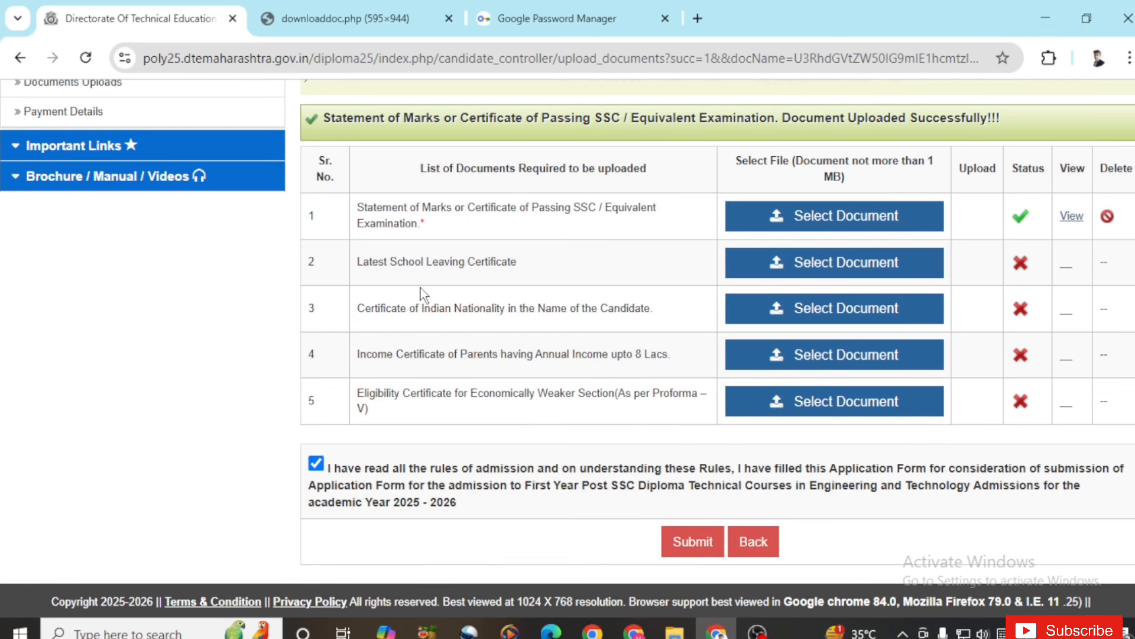
Upload the candidate's LC file as the Latest School Leaving Certificate, saving it from the crop preview.
{"action": "left_click", "coordinate": [835, 271]}
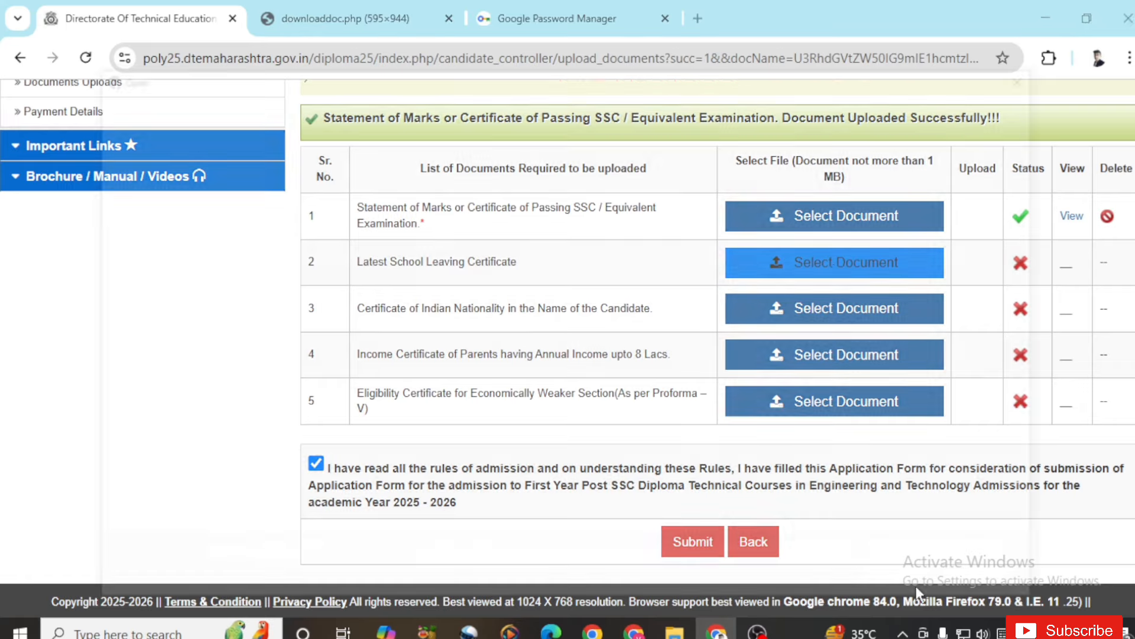
{"action": "left_click", "coordinate": [636, 195]}
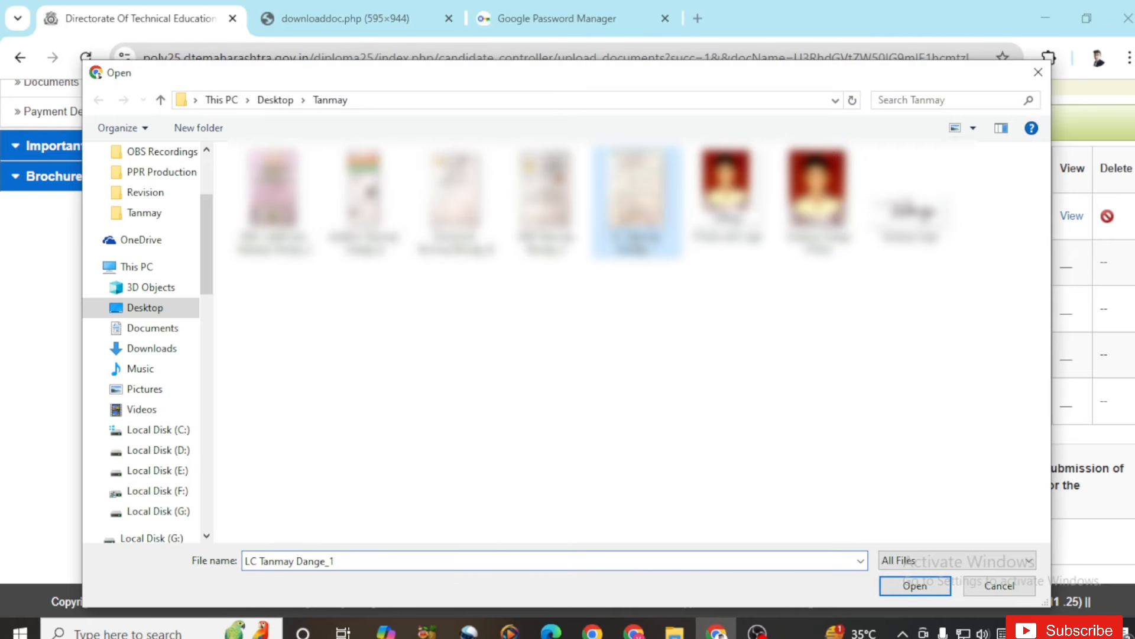
{"action": "left_click", "coordinate": [915, 585]}
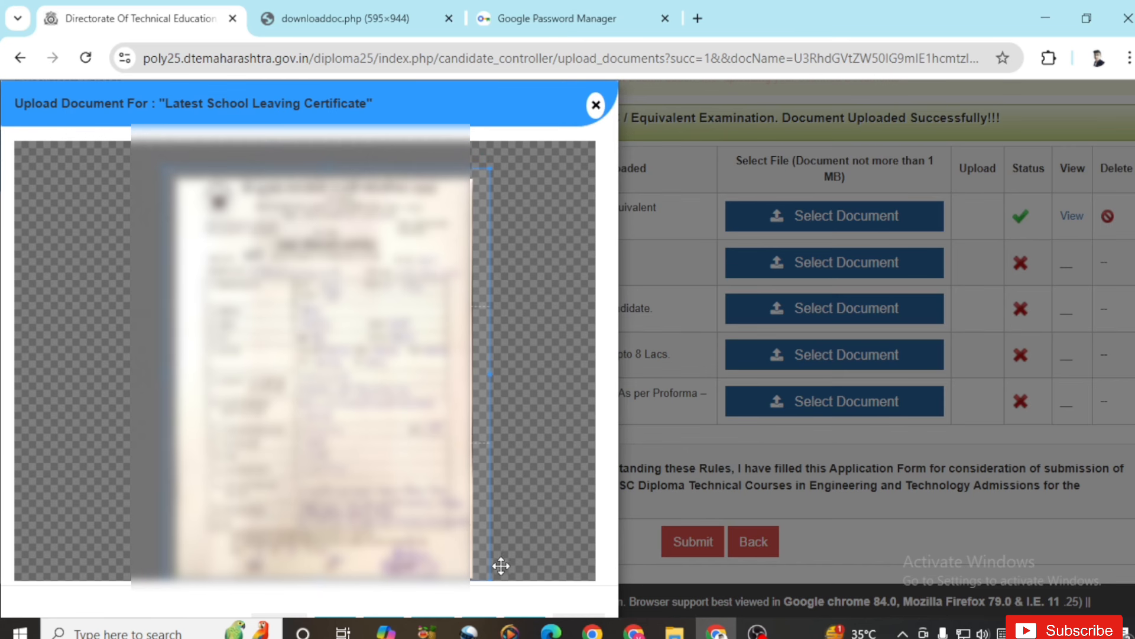
{"action": "scroll", "coordinate": [528, 507], "scroll_direction": "down", "scroll_amount": 1}
{"action": "scroll", "coordinate": [528, 507], "scroll_direction": "up", "scroll_amount": 1}
{"action": "scroll", "coordinate": [602, 520], "scroll_direction": "down", "scroll_amount": 1}
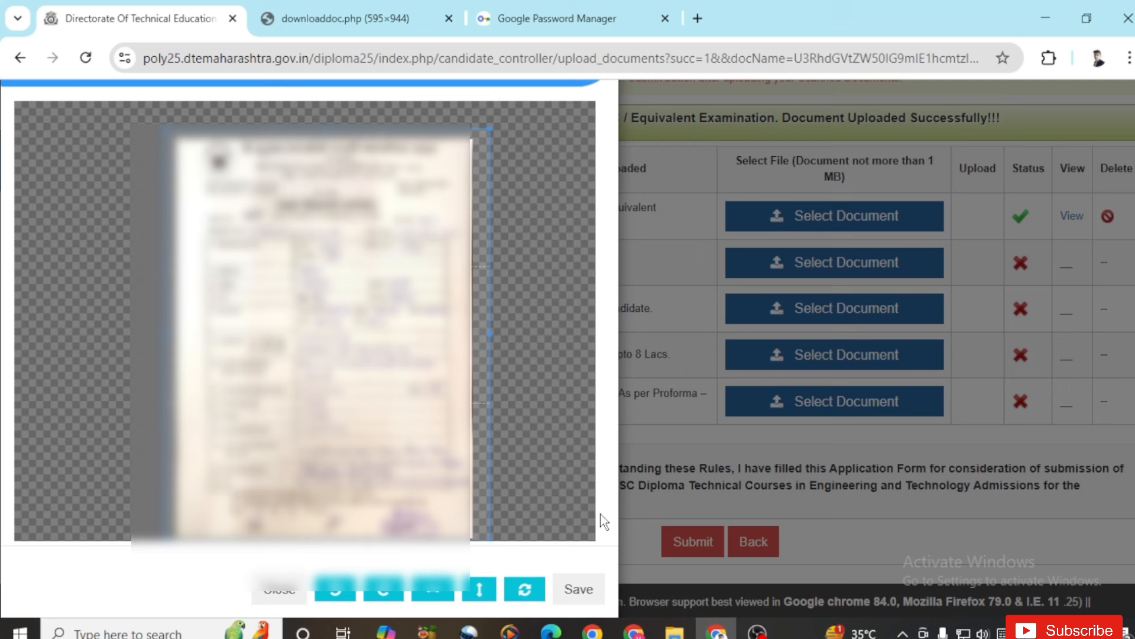
{"action": "left_click", "coordinate": [582, 590]}
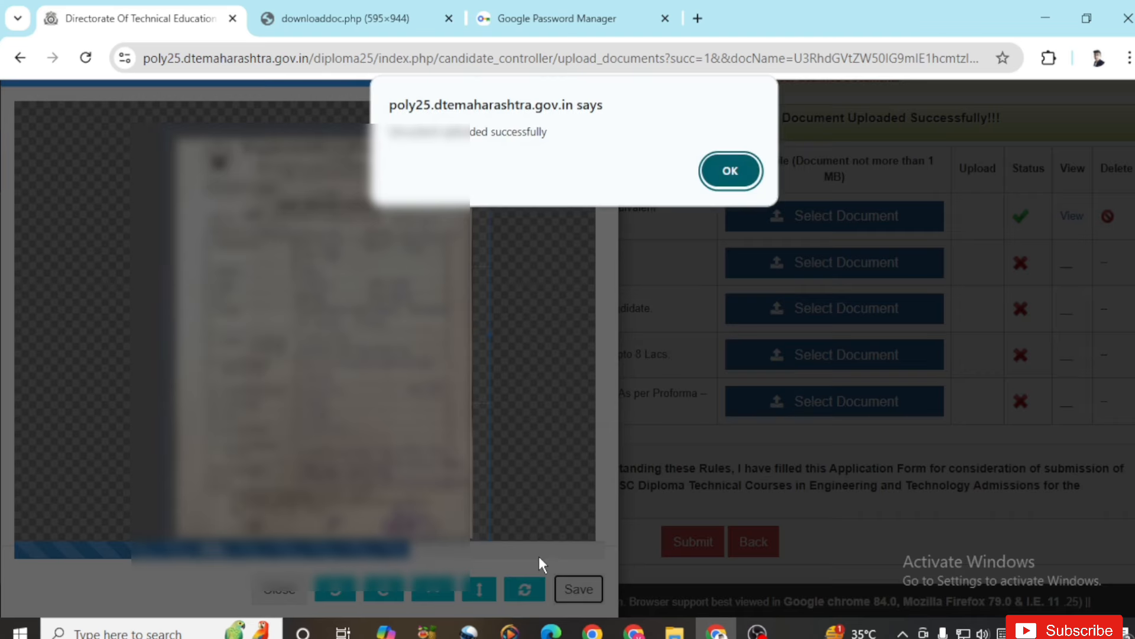
{"action": "left_click", "coordinate": [725, 171]}
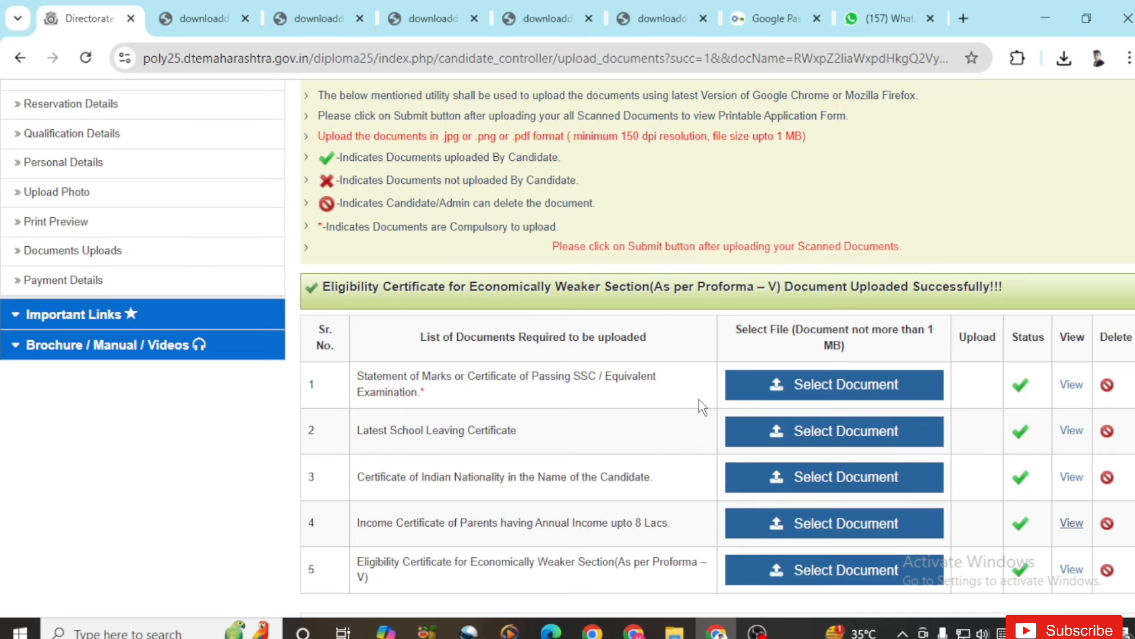
Review the list of uploaded documents, and open the Type of Candidature details to check the claimed type.
{"action": "scroll", "coordinate": [807, 434], "scroll_direction": "down", "scroll_amount": 3}
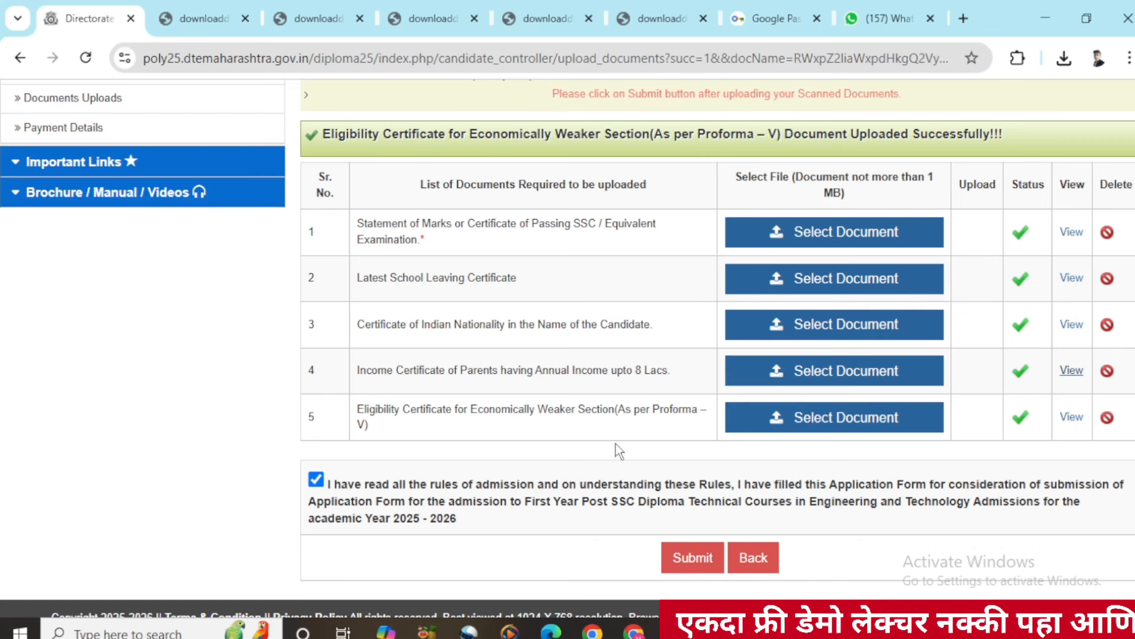
{"action": "scroll", "coordinate": [615, 443], "scroll_direction": "up", "scroll_amount": 5}
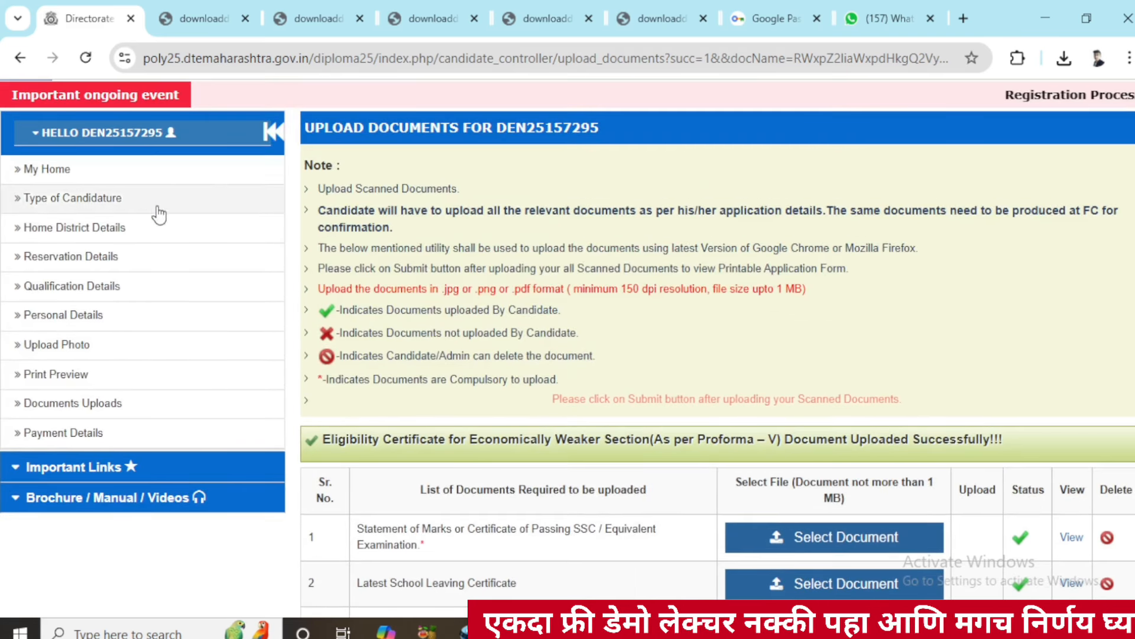
{"action": "left_click", "coordinate": [112, 212]}
{"action": "scroll", "coordinate": [816, 419], "scroll_direction": "down", "scroll_amount": 4}
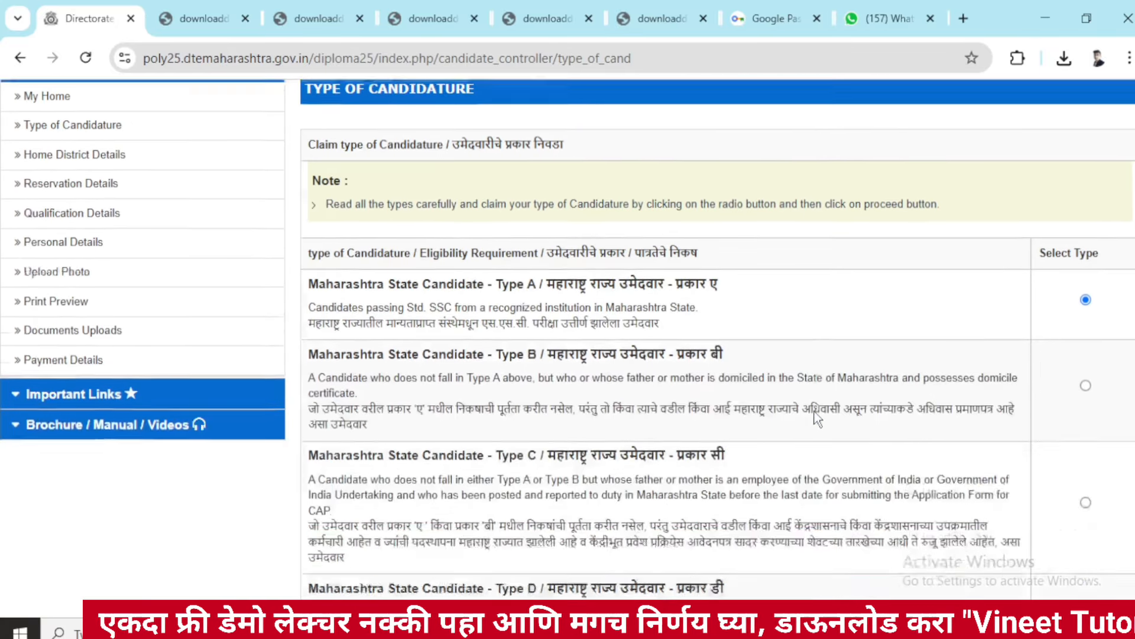
Review the eligibility requirements for each Type of Candidature, from Type A to the Jammu and Kashmir migrant category.
{"action": "scroll", "coordinate": [735, 255], "scroll_direction": "down", "scroll_amount": 2}
{"action": "scroll", "coordinate": [735, 260], "scroll_direction": "down", "scroll_amount": 10}
{"action": "scroll", "coordinate": [733, 271], "scroll_direction": "up", "scroll_amount": 15}
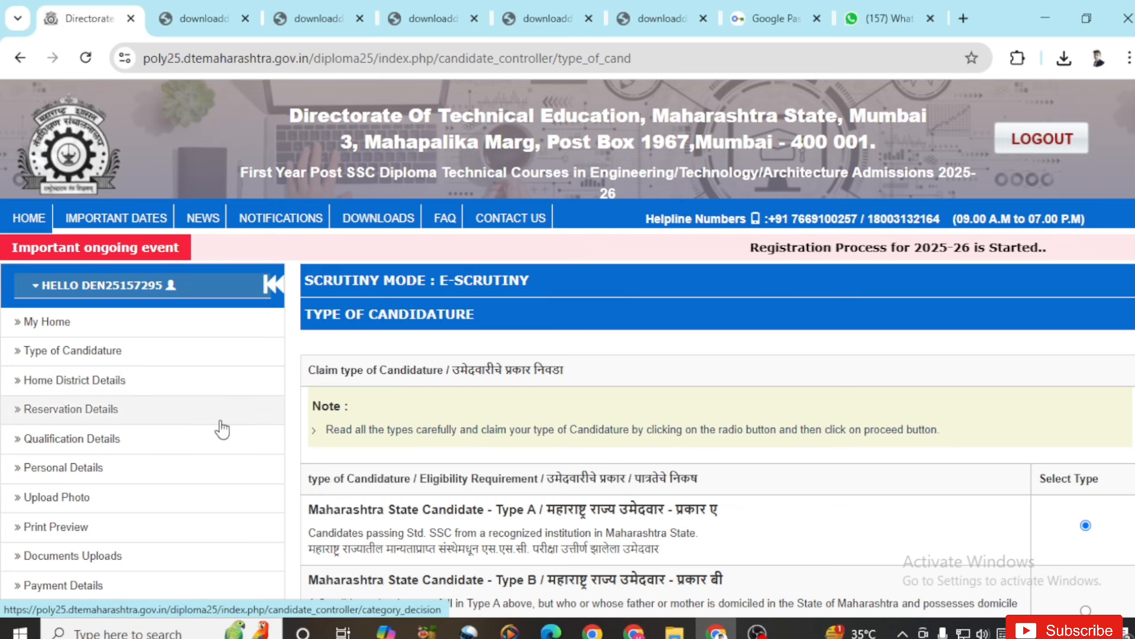
{"action": "scroll", "coordinate": [95, 438], "scroll_direction": "down", "scroll_amount": 3}
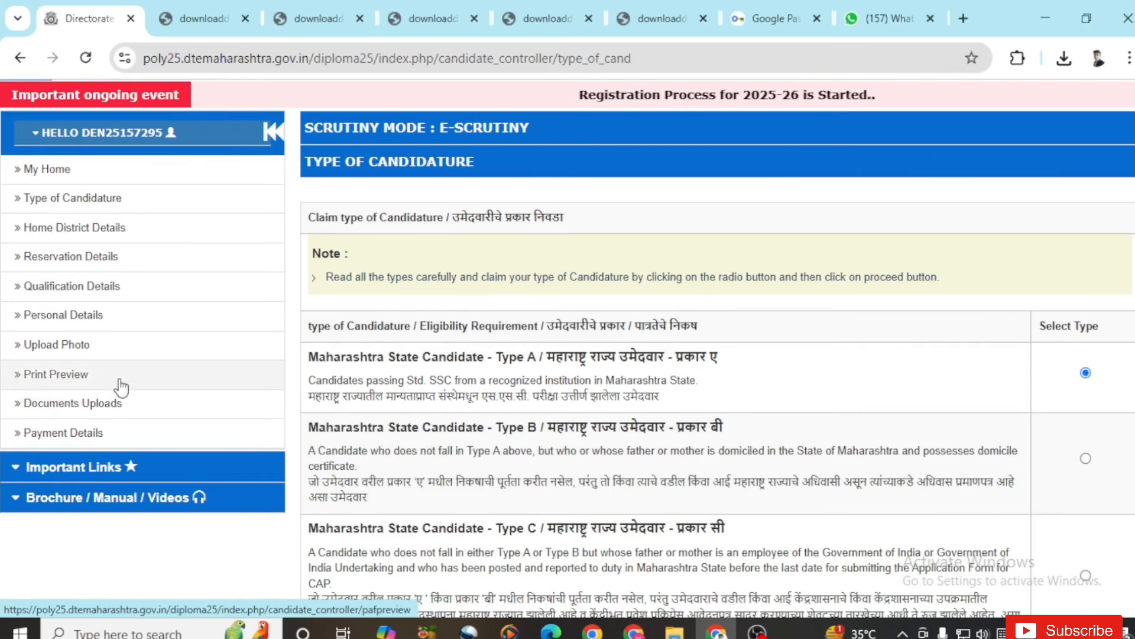
{"action": "scroll", "coordinate": [830, 407], "scroll_direction": "down", "scroll_amount": 10}
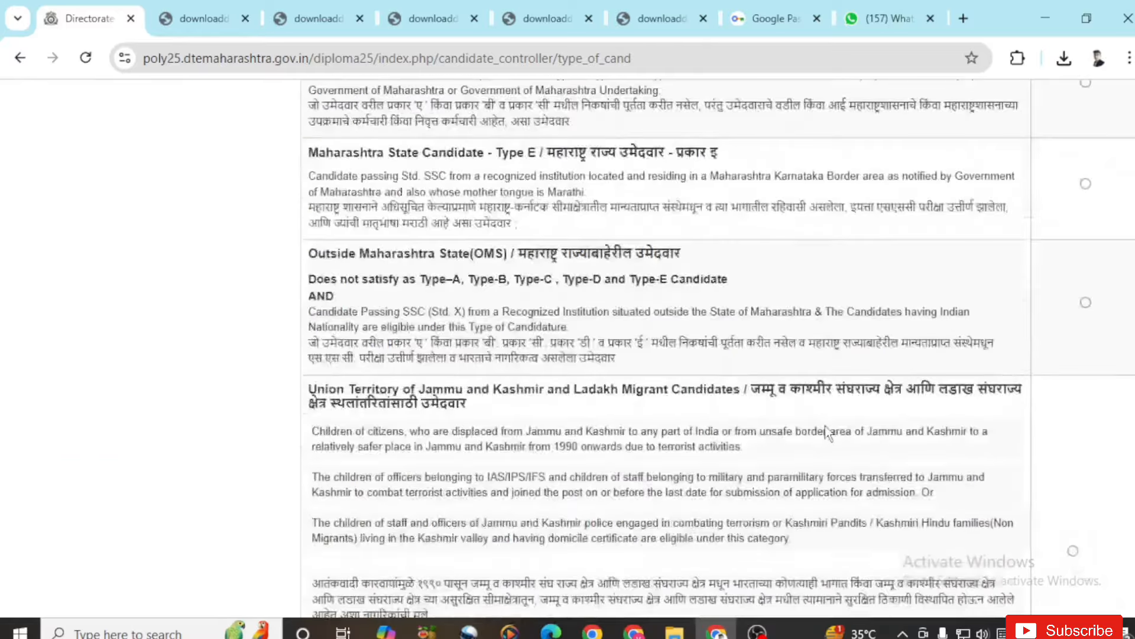
{"action": "scroll", "coordinate": [78, 208], "scroll_direction": "up", "scroll_amount": 13}
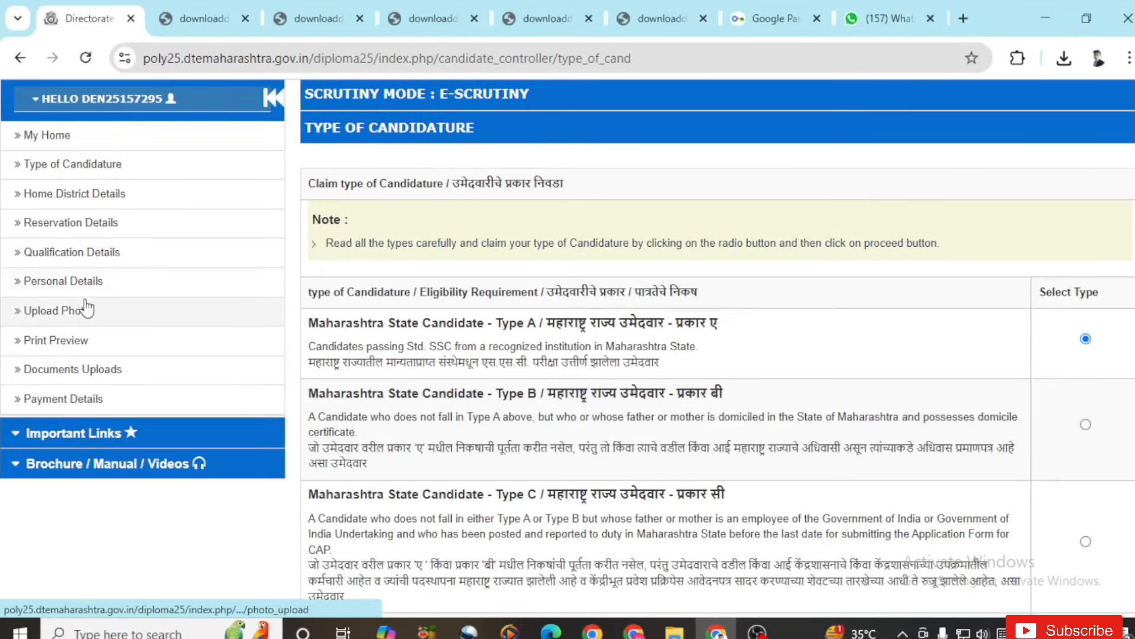
Return to the document uploads and submit the five uploaded documents with the declaration accepted.
{"action": "left_click", "coordinate": [24, 370]}
{"action": "scroll", "coordinate": [715, 314], "scroll_direction": "down", "scroll_amount": 7}
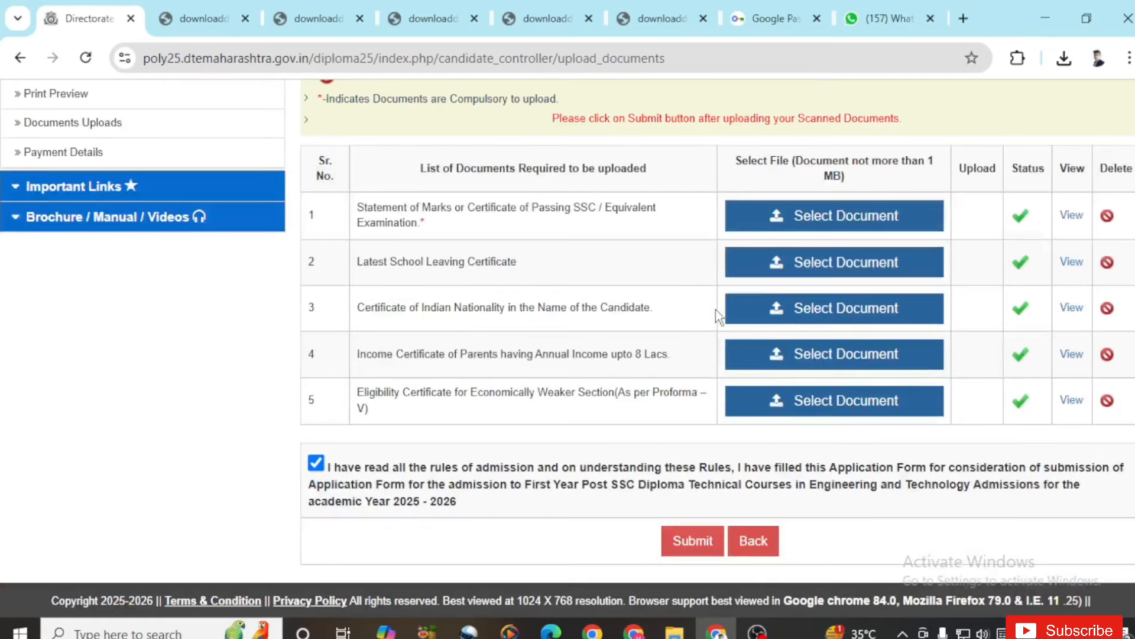
{"action": "left_click", "coordinate": [687, 541]}
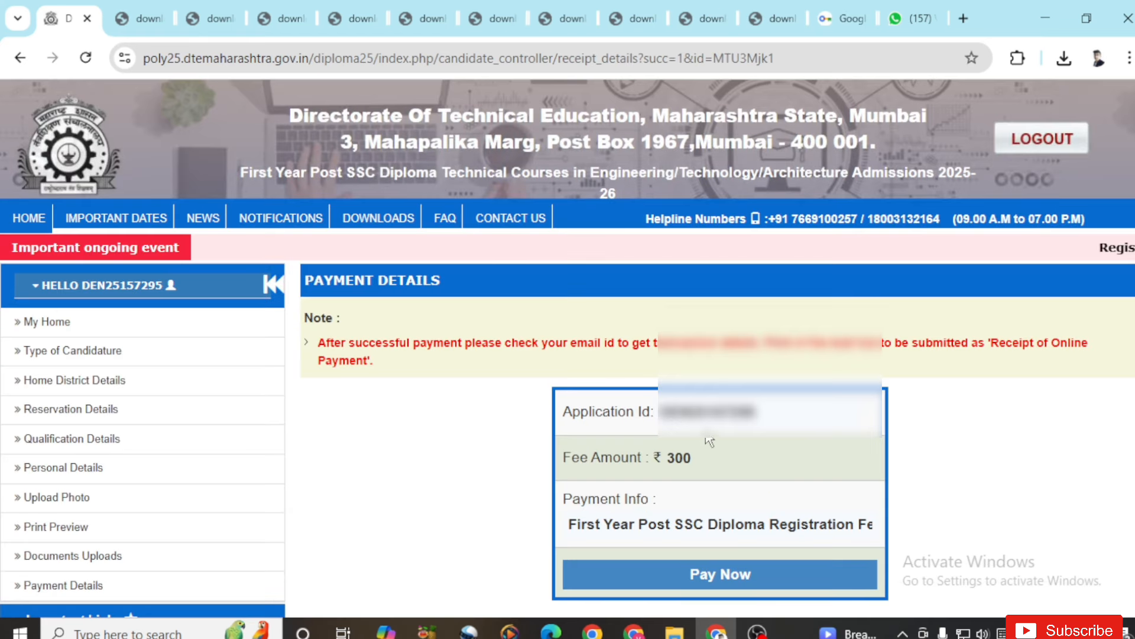
Pay the First Year Post SSC Diploma registration fee with the UPI QR option, accepting the fee breakup.
{"action": "scroll", "coordinate": [709, 441], "scroll_direction": "down", "scroll_amount": 2}
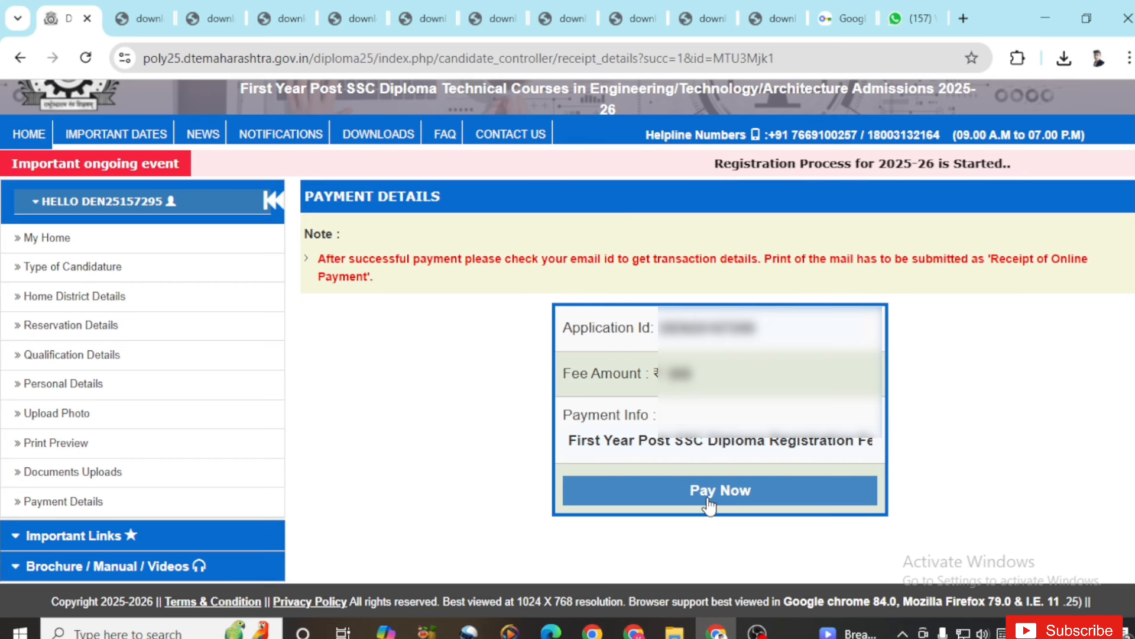
{"action": "left_click", "coordinate": [709, 500]}
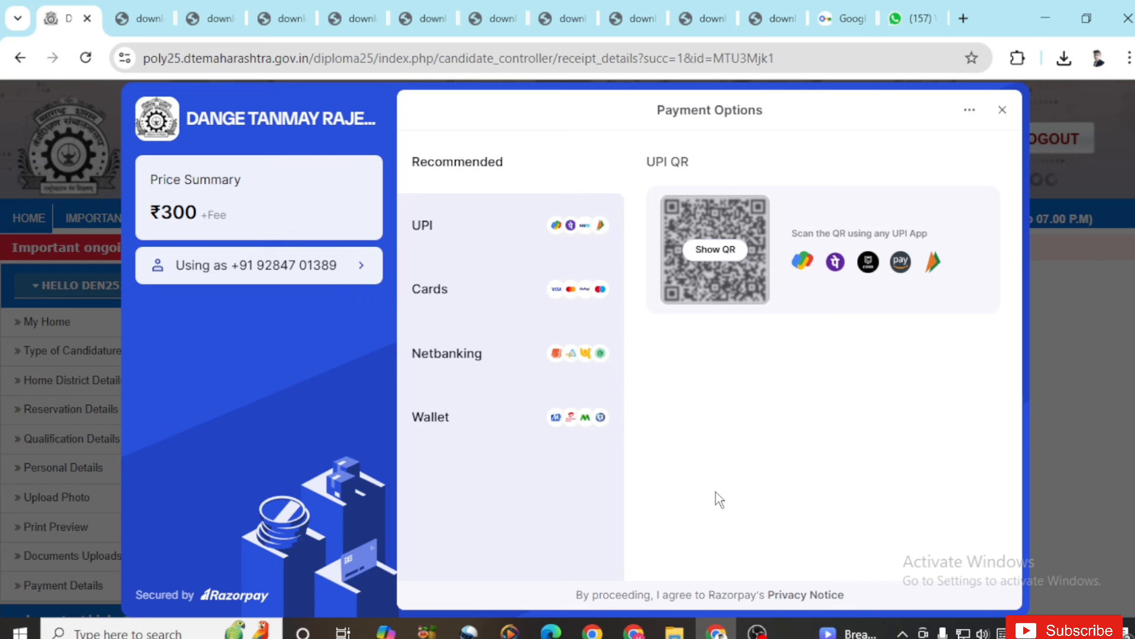
{"action": "left_click", "coordinate": [716, 251]}
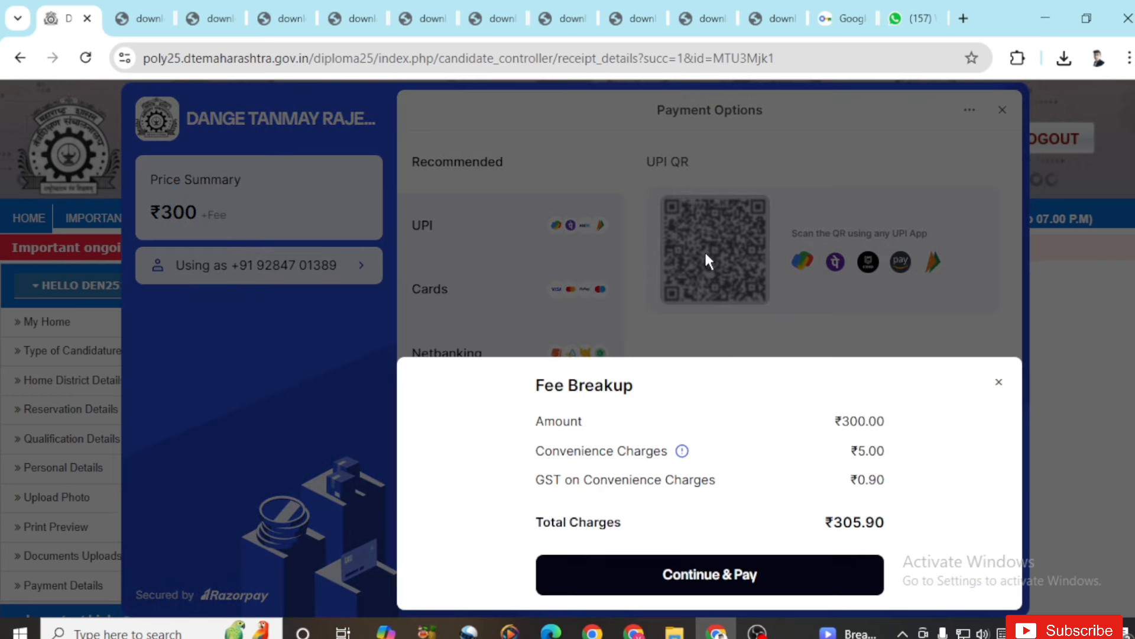
{"action": "left_click", "coordinate": [745, 584]}
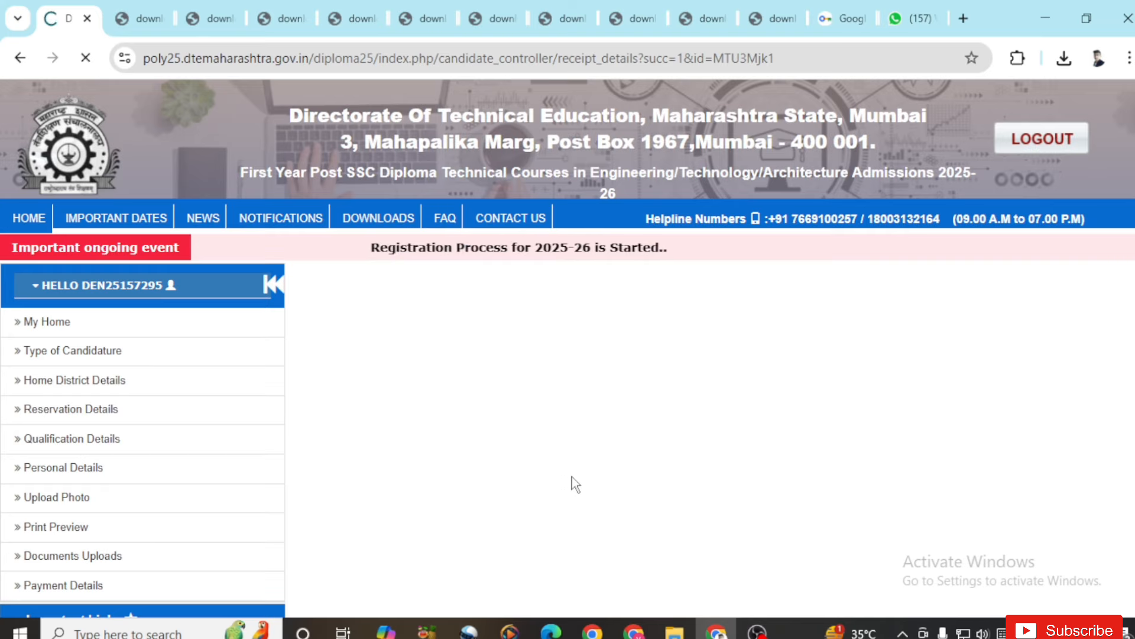
Review the printable application form, including the allotted scrutiny centre, personal, qualification and payment details.
{"action": "scroll", "coordinate": [573, 476], "scroll_direction": "down", "scroll_amount": 1}
{"action": "scroll", "coordinate": [731, 426], "scroll_direction": "down", "scroll_amount": 4}
{"action": "scroll", "coordinate": [731, 433], "scroll_direction": "down", "scroll_amount": 12}
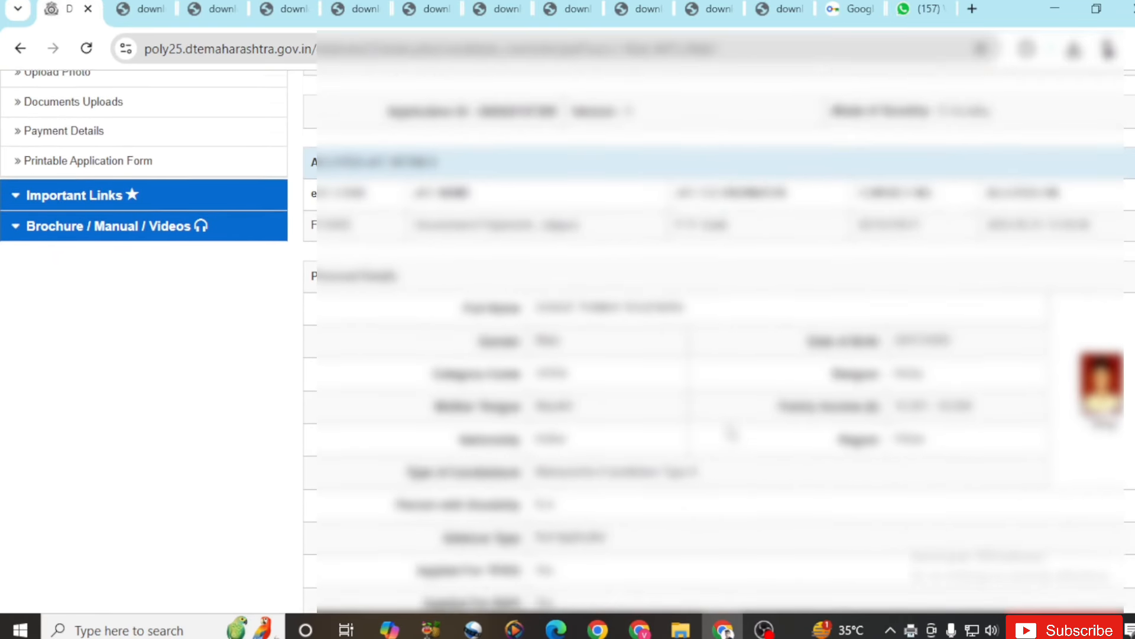
{"action": "scroll", "coordinate": [732, 434], "scroll_direction": "down", "scroll_amount": 12}
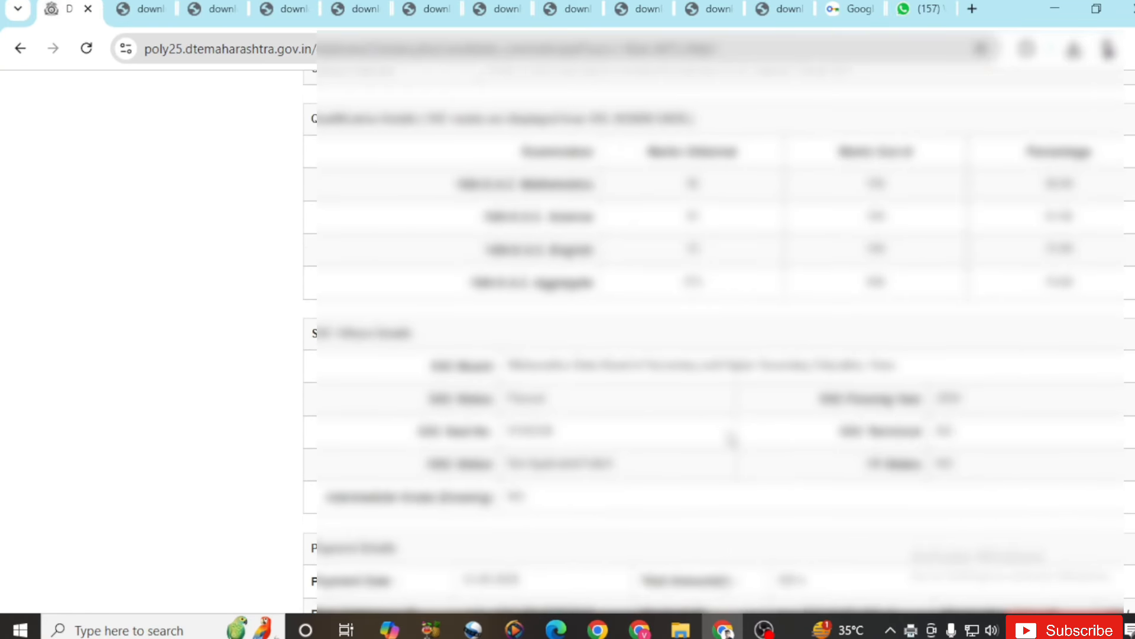
{"action": "scroll", "coordinate": [732, 433], "scroll_direction": "up", "scroll_amount": 20}
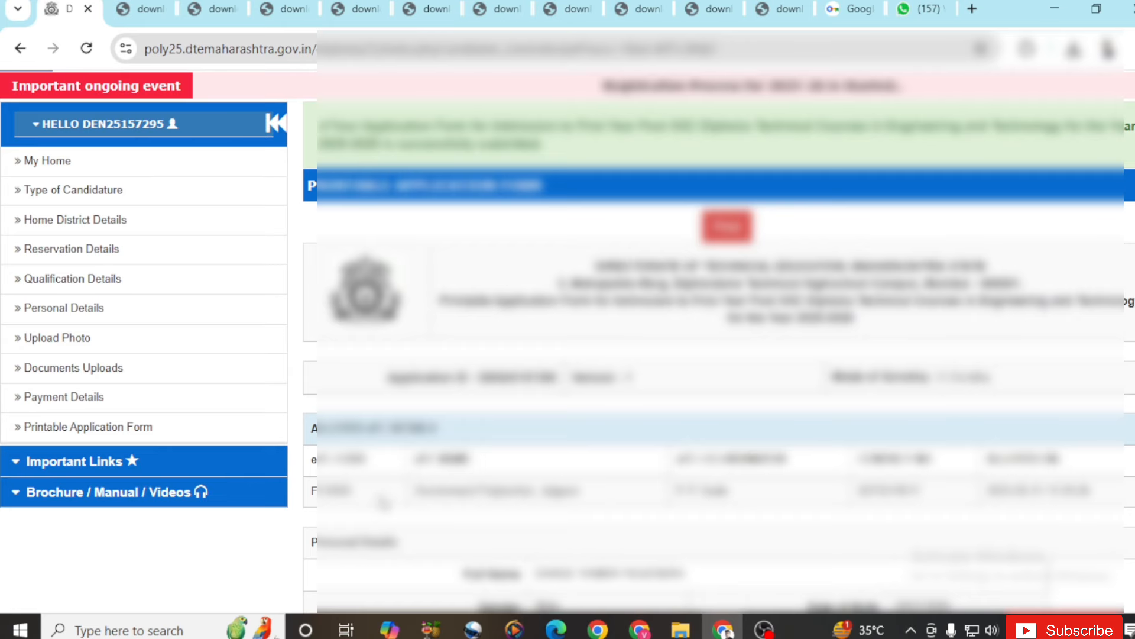
{"action": "scroll", "coordinate": [378, 494], "scroll_direction": "down", "scroll_amount": 3}
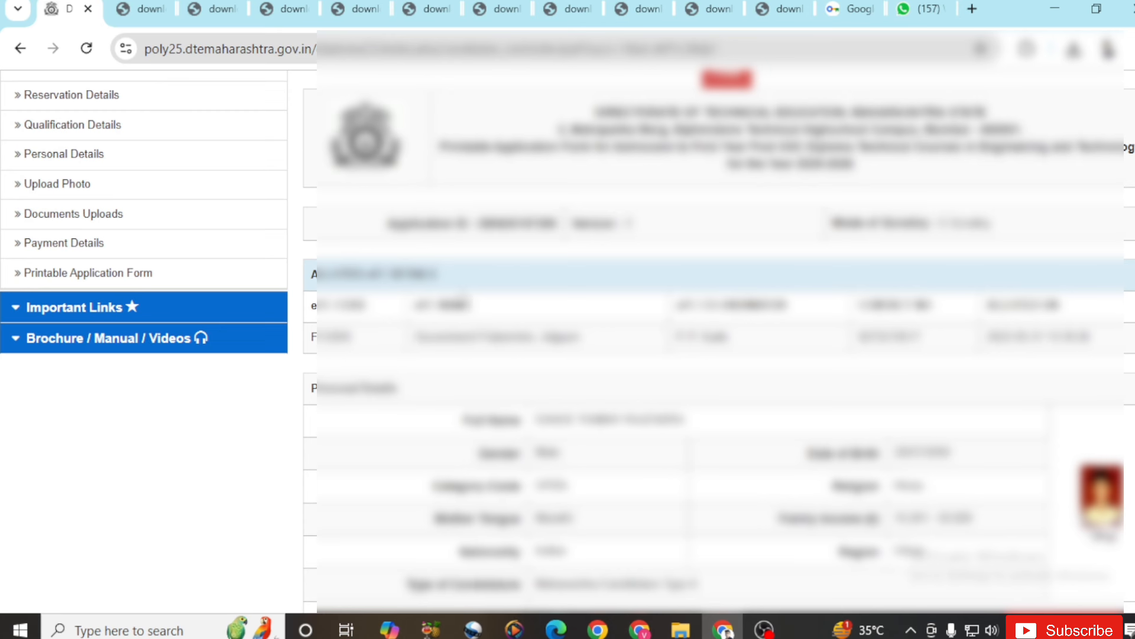
{"action": "scroll", "coordinate": [695, 316], "scroll_direction": "up", "scroll_amount": 3}
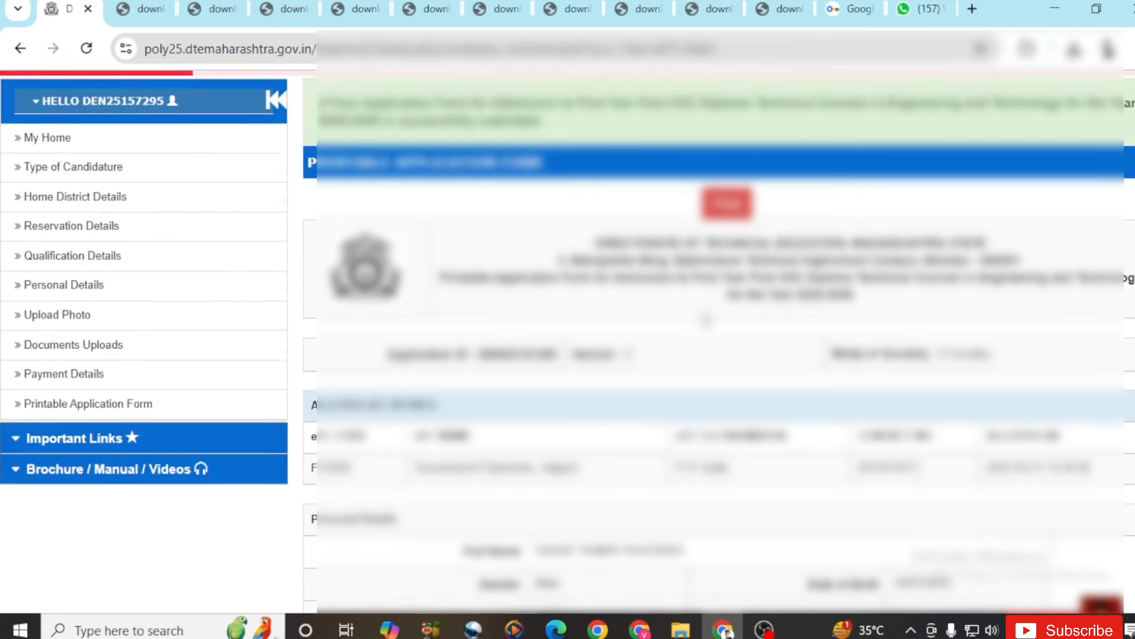